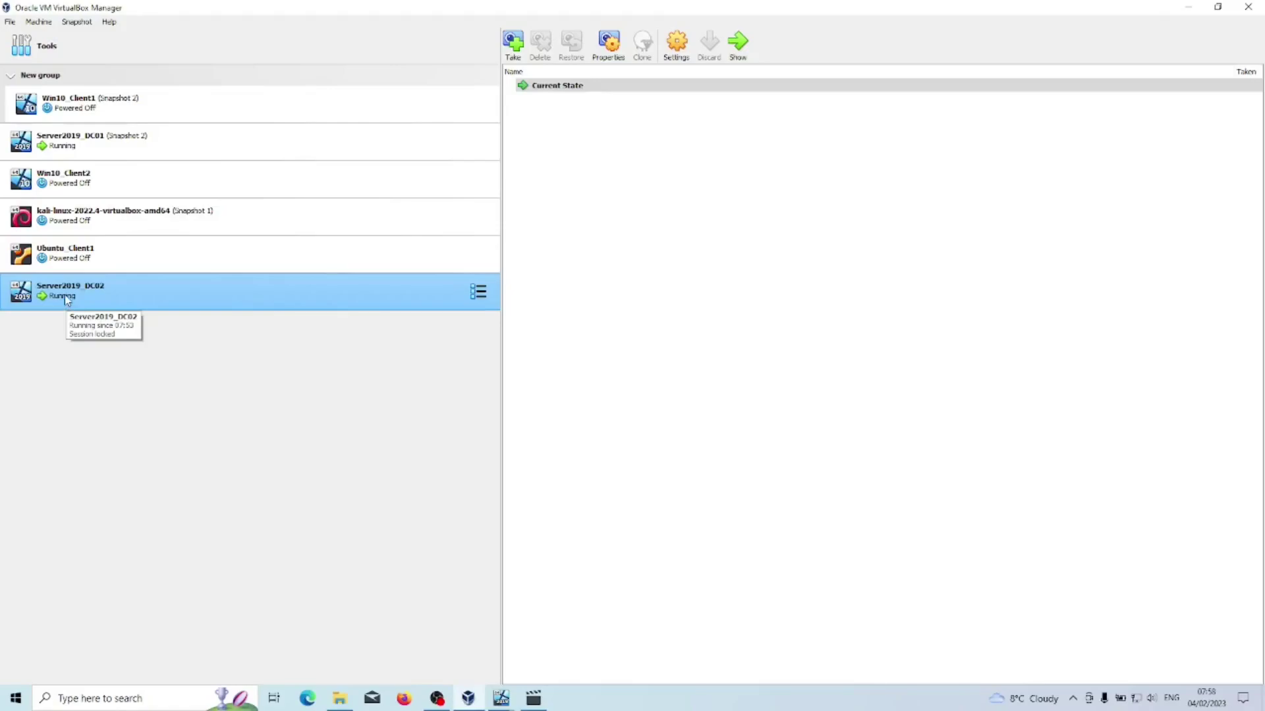
Maximize the Server2019_DC02 window and start Windows Server 2019 setup with the default language.
mouse_move(505, 703)
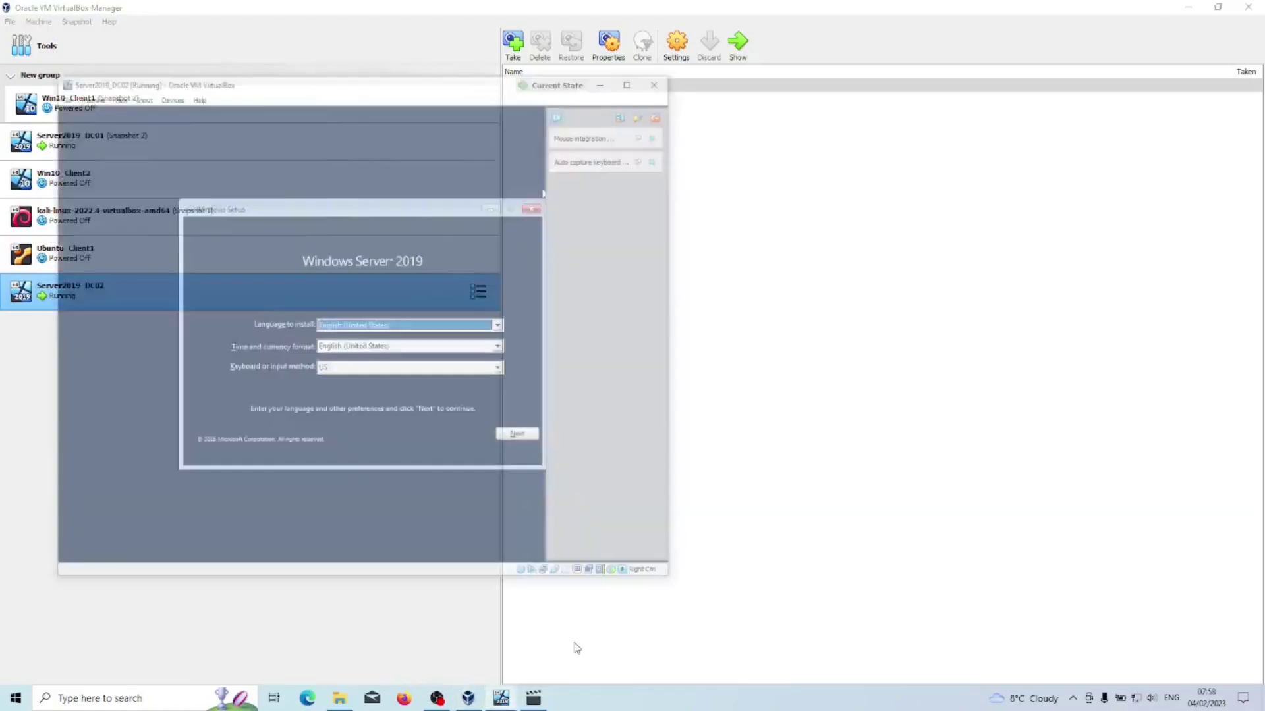
left_click(573, 644)
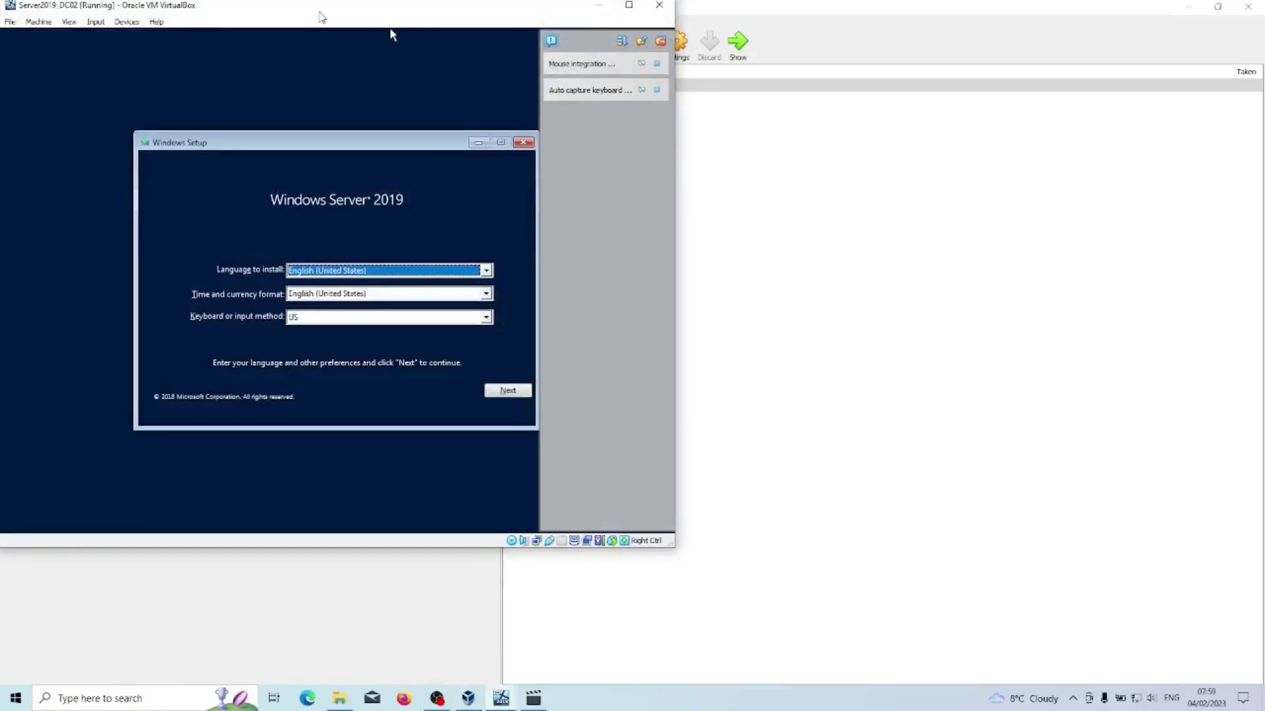
left_click_drag(320, 19, 600, 57)
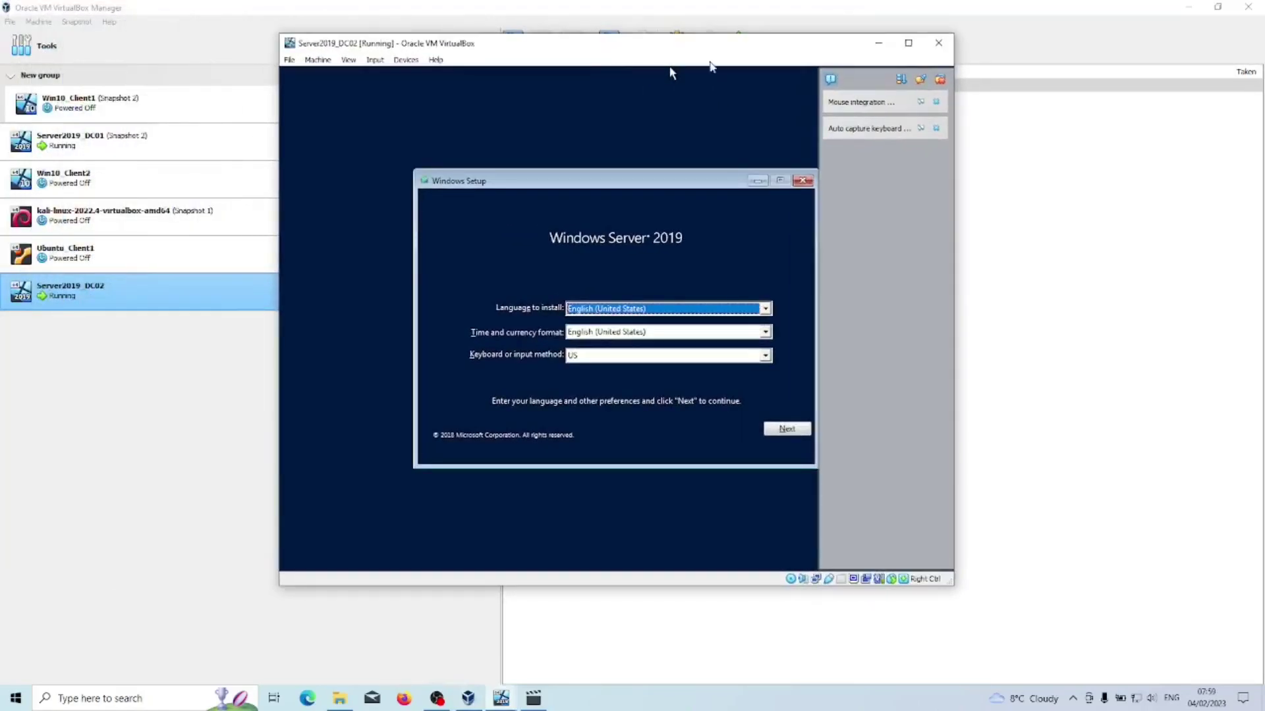
left_click(908, 44)
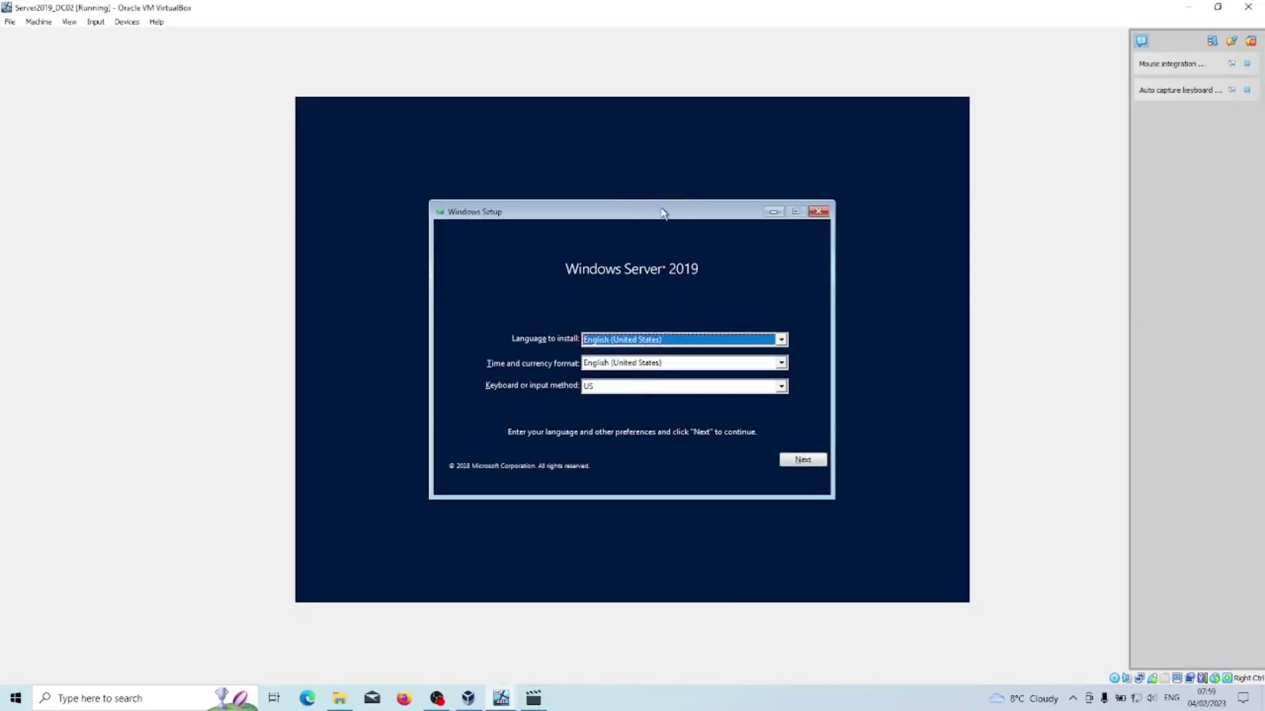
left_click(803, 461)
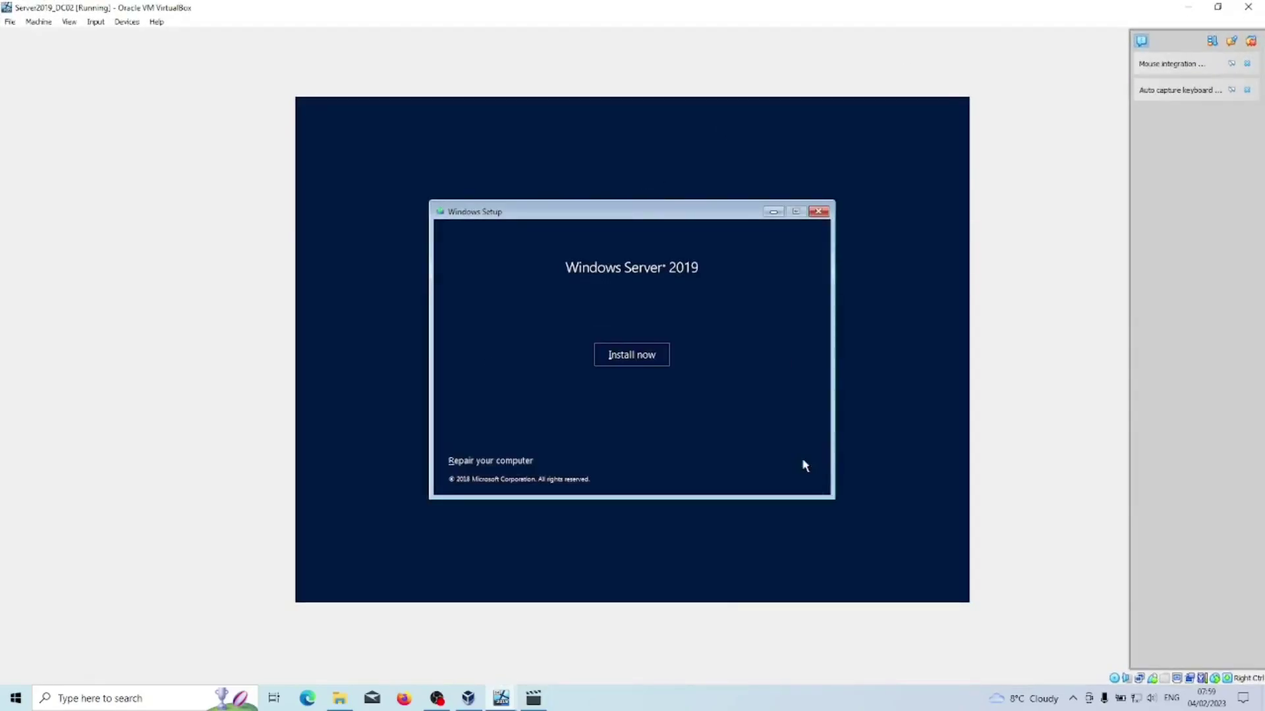
left_click(632, 356)
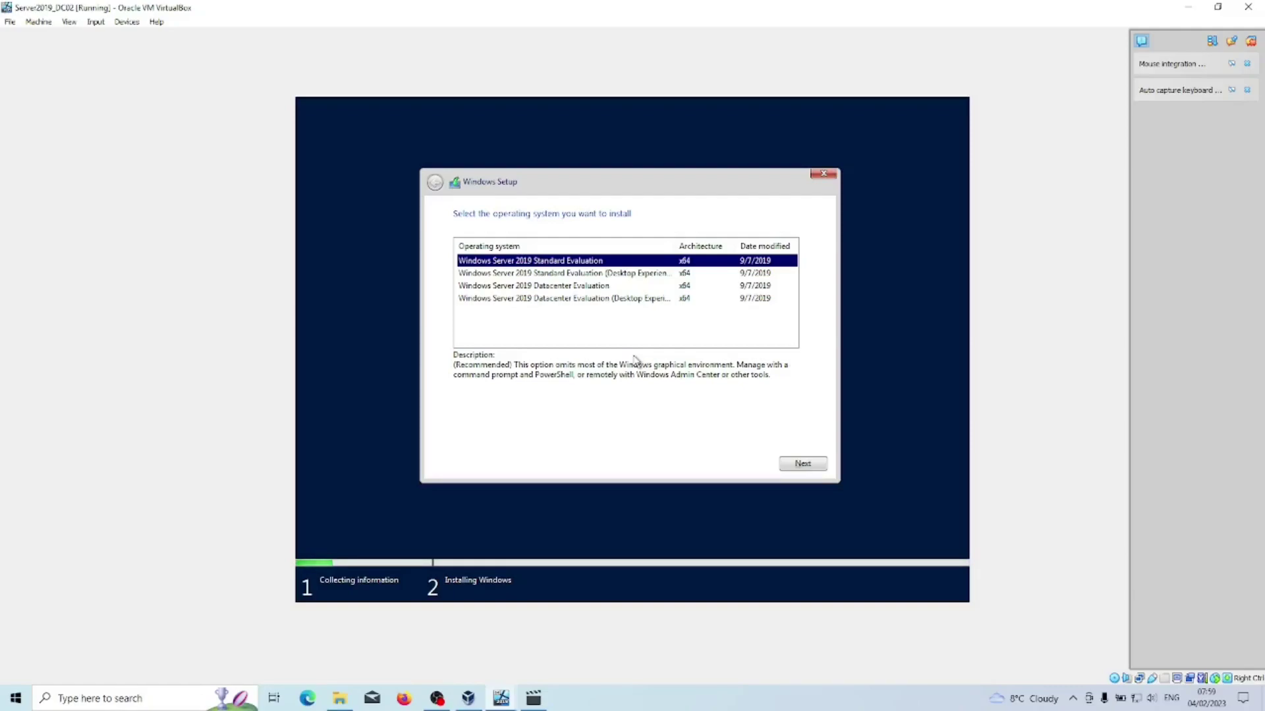
Choose Standard Evaluation (Desktop Experience), accept the license, and pick a Custom installation.
left_click(572, 274)
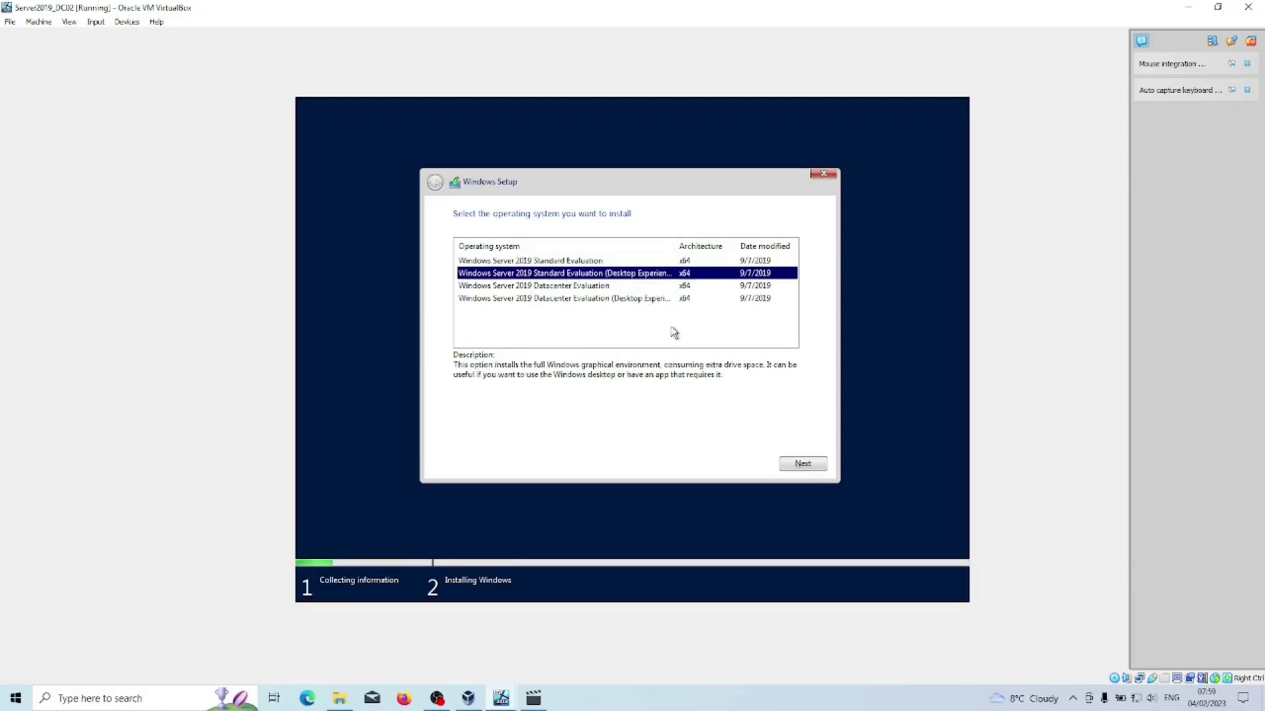
left_click(801, 462)
left_click(524, 435)
left_click(802, 464)
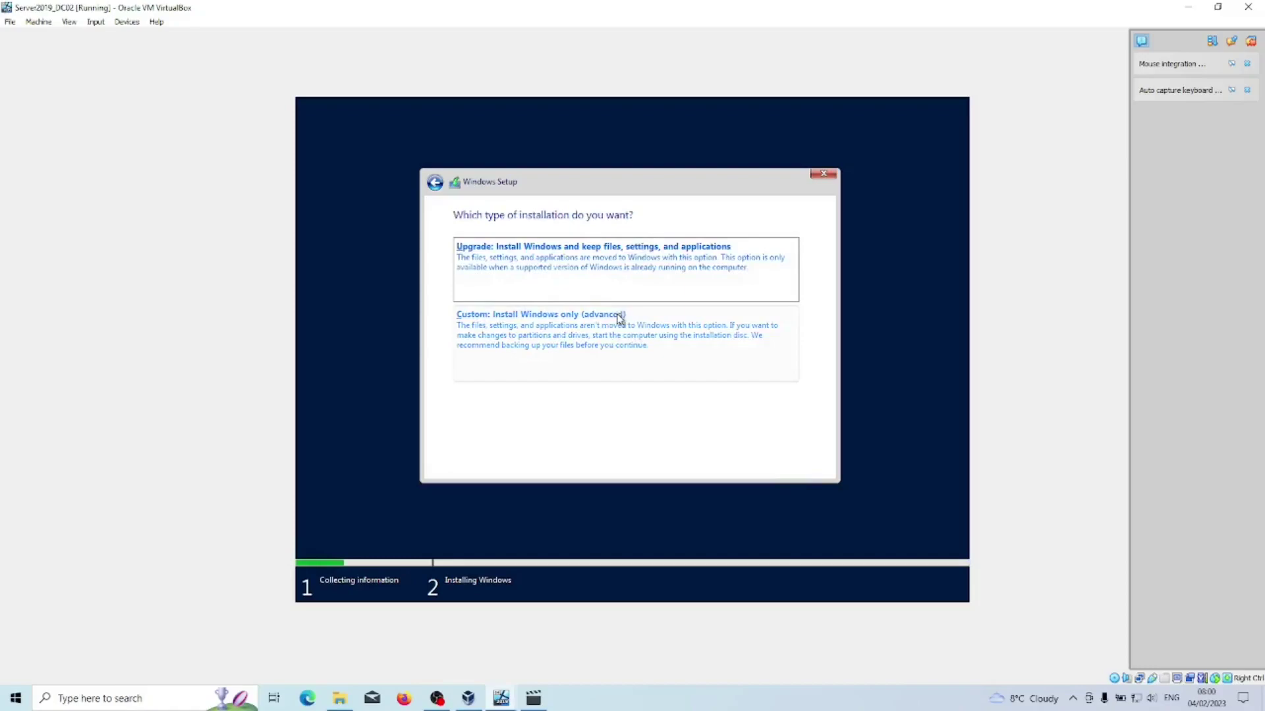
left_click(606, 337)
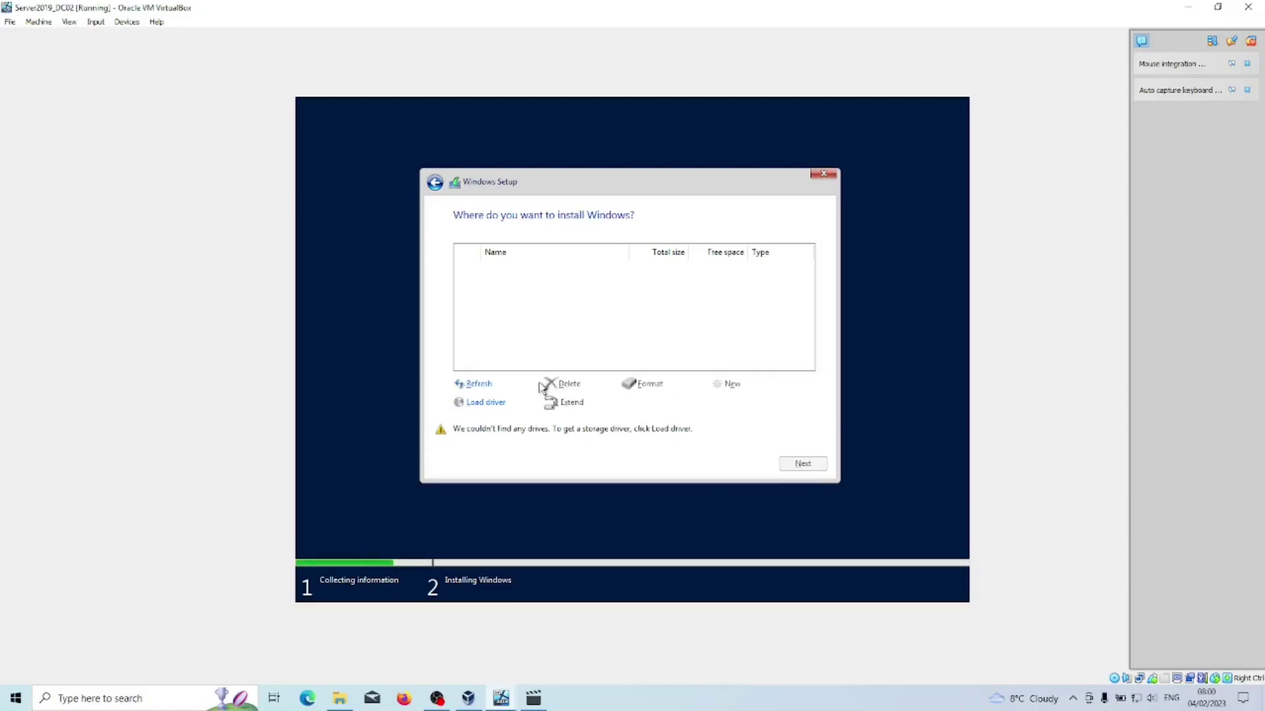
Try loading a storage driver twice, dismissing the no signed drivers warnings.
left_click(494, 403)
left_click(720, 403)
left_click(778, 403)
left_click(567, 464)
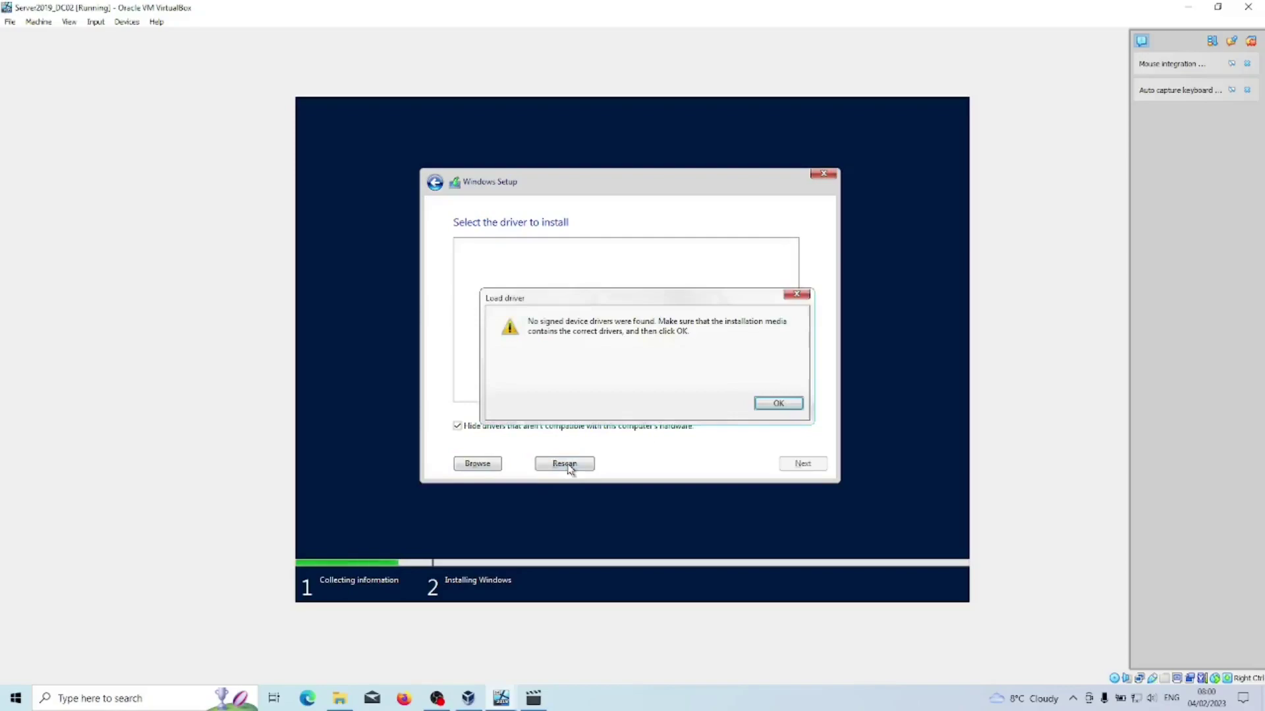
left_click(767, 404)
Quit Windows Setup and power off the Server2019_DC02 machine.
left_click(823, 175)
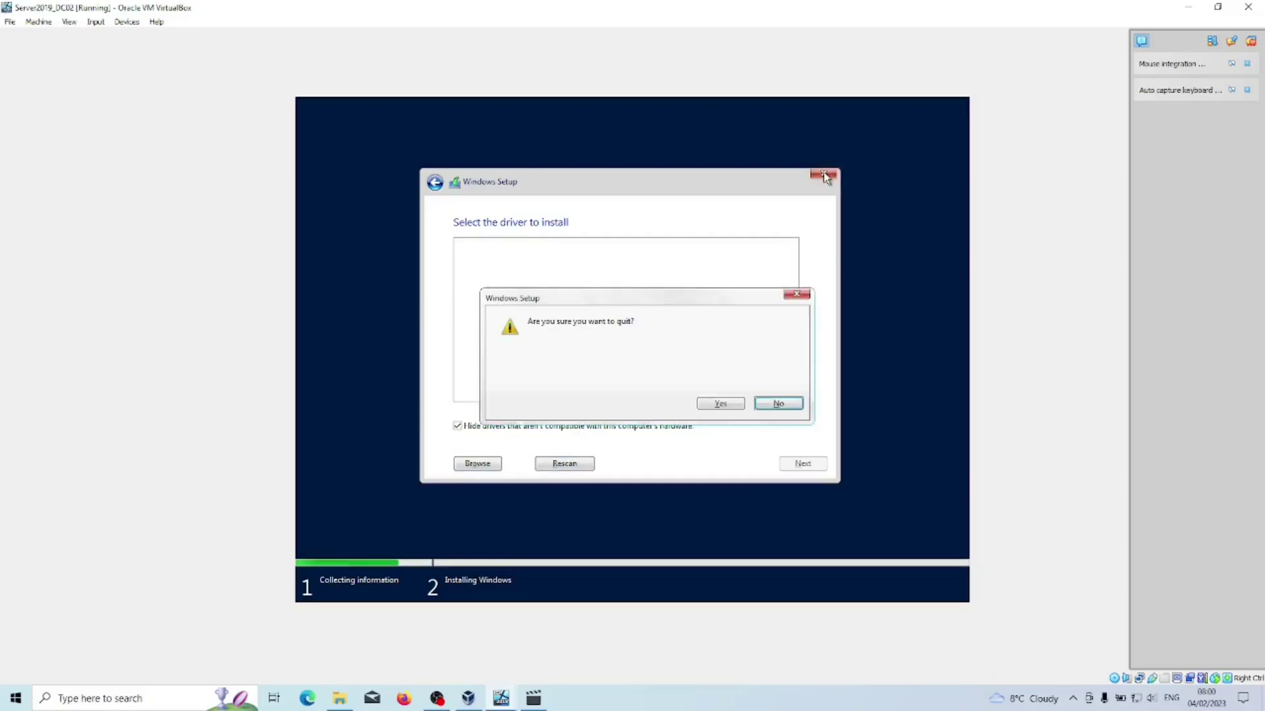
left_click(783, 403)
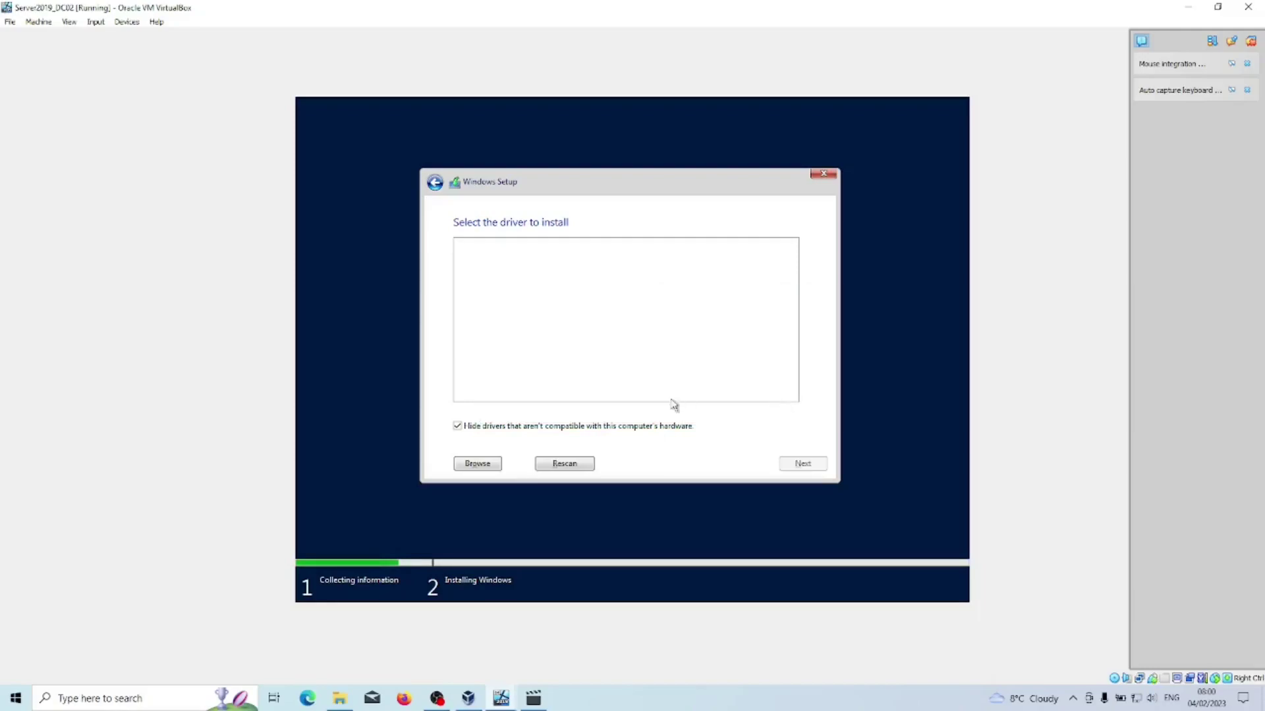
left_click(824, 174)
left_click(722, 404)
left_click(11, 22)
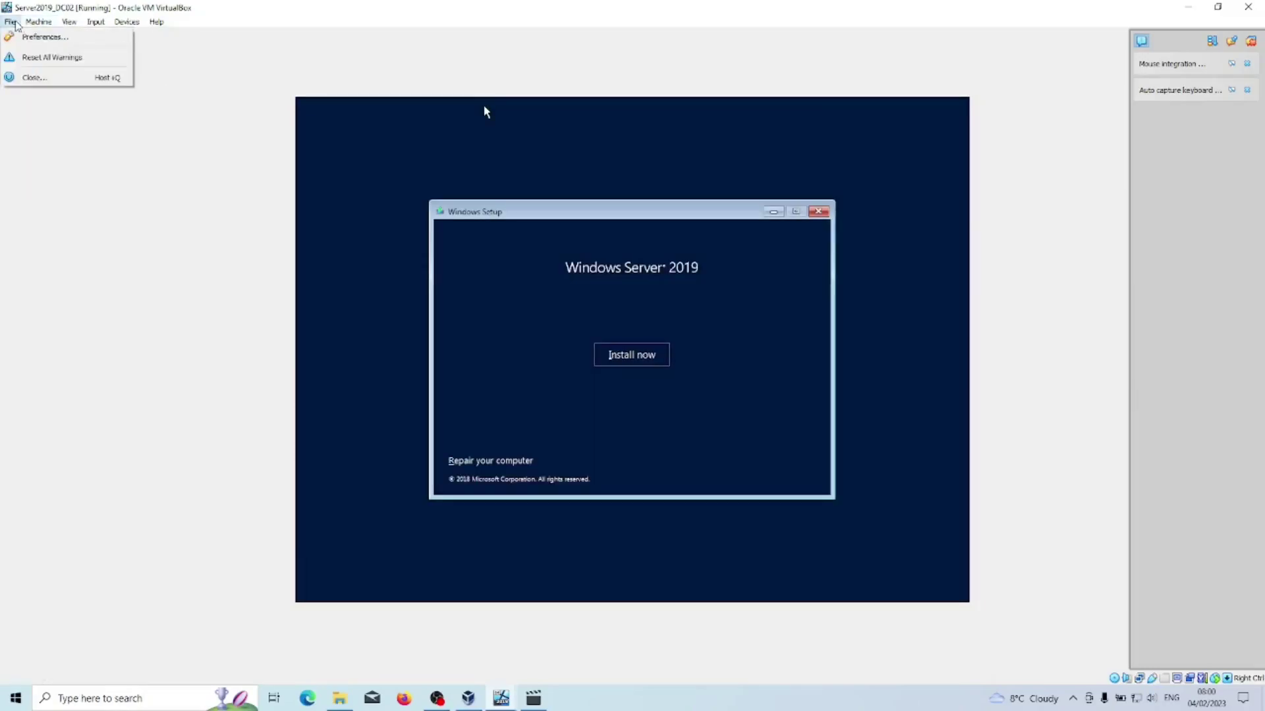
left_click(34, 77)
left_click(581, 384)
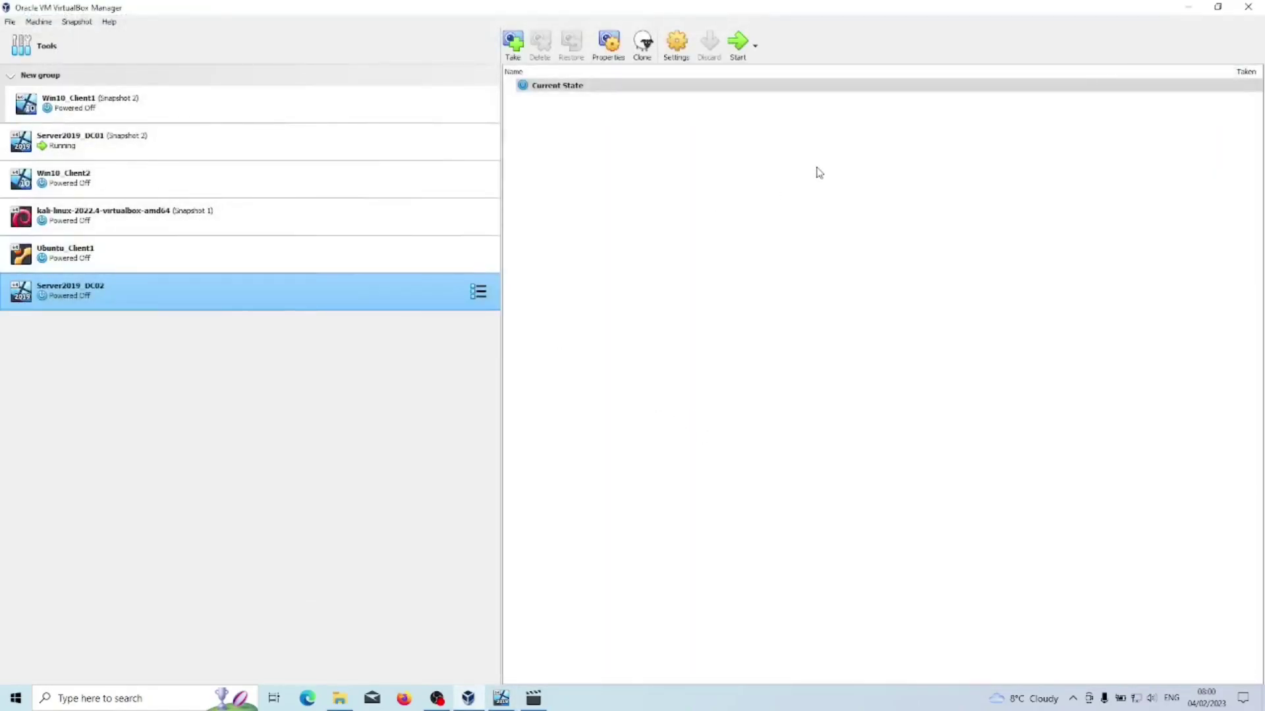
Review Server2019_DC02's General, System (processor, acceleration) and Display settings.
left_click(676, 45)
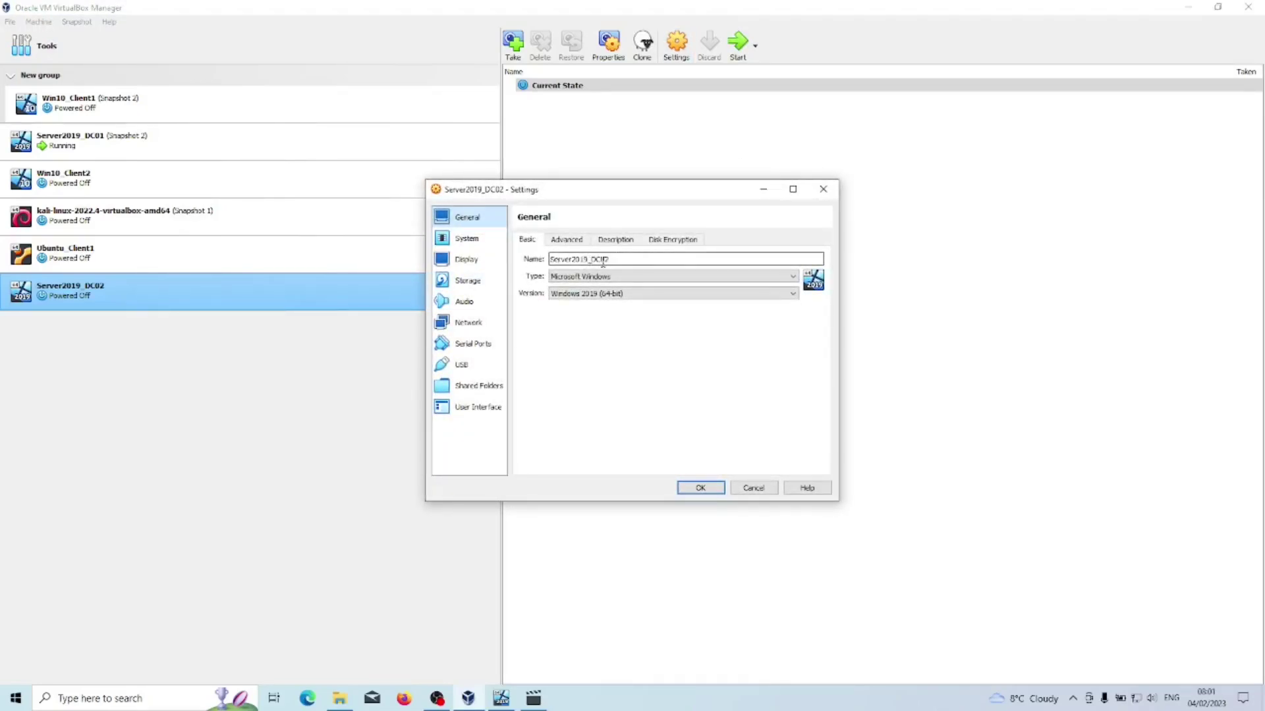
left_click(566, 239)
left_click(615, 240)
left_click(658, 239)
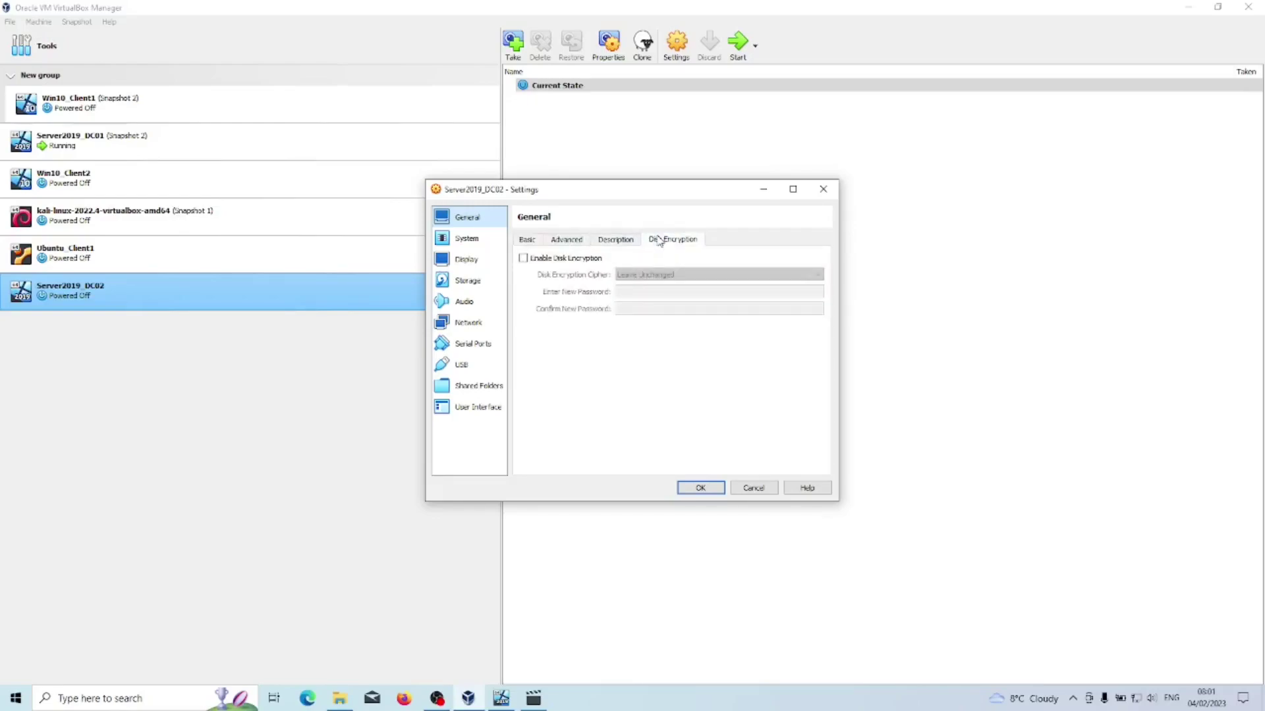
left_click(467, 239)
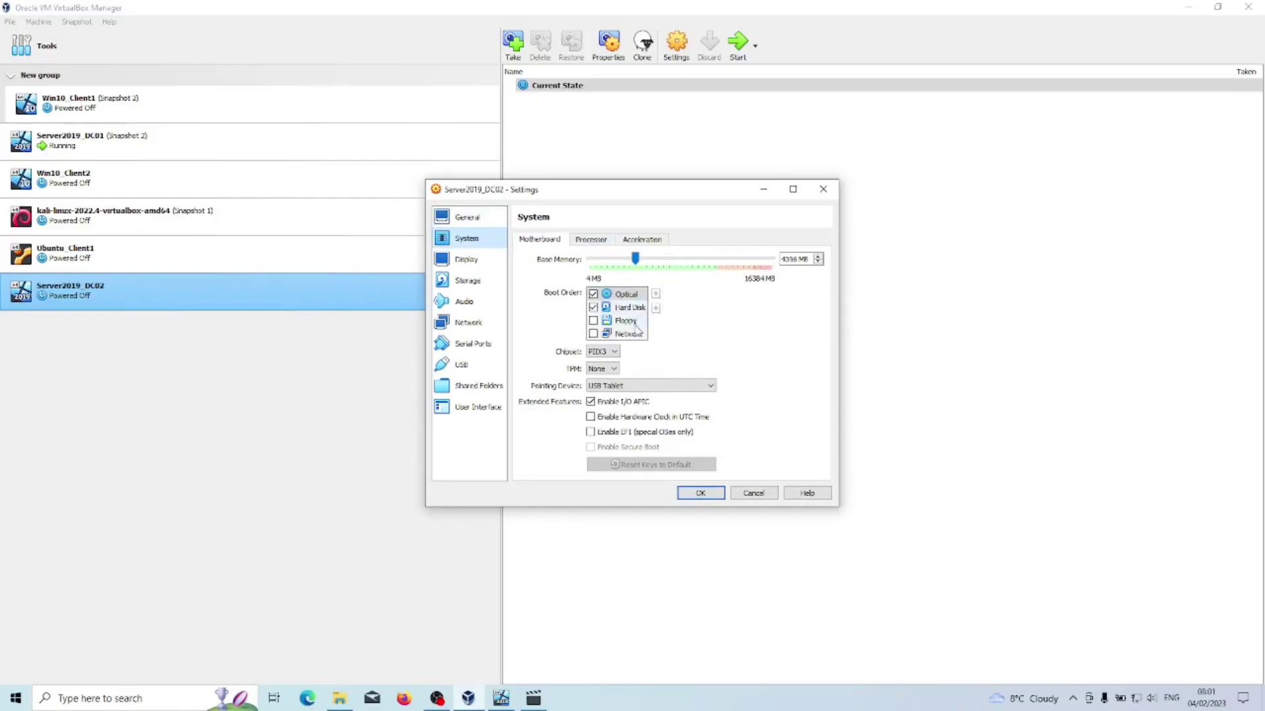
left_click(589, 241)
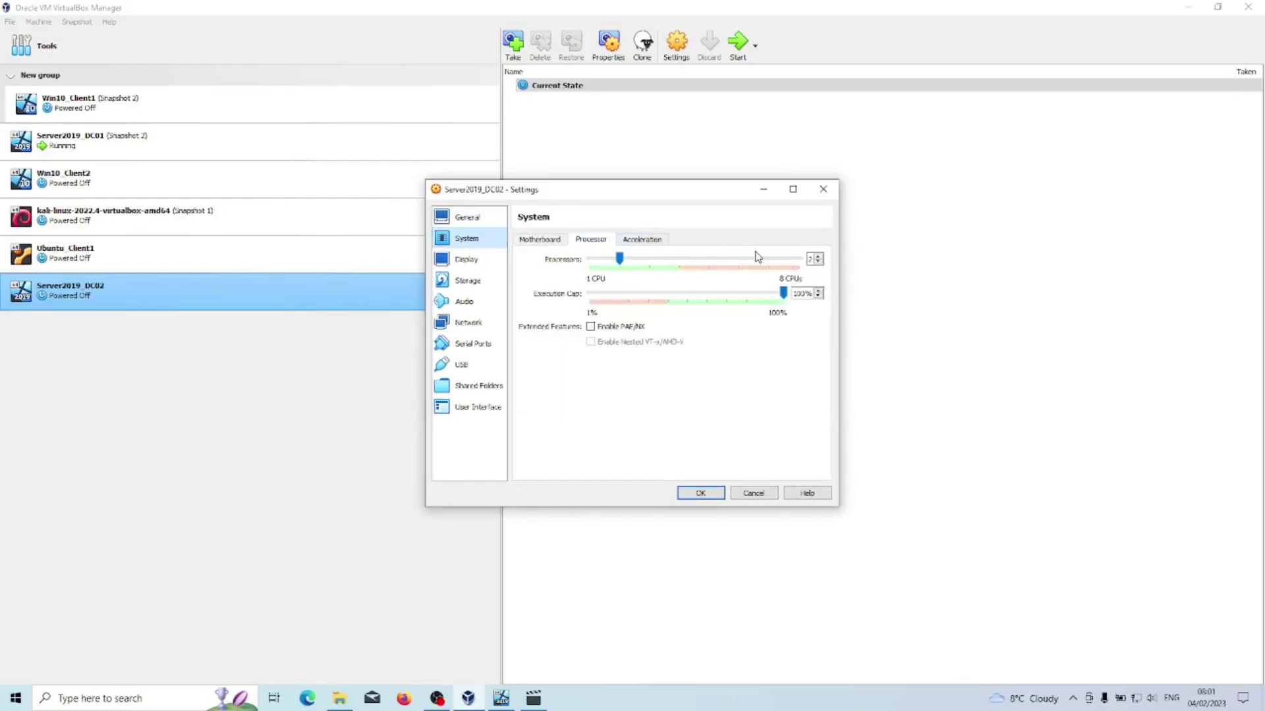
left_click(644, 243)
left_click(596, 242)
left_click(465, 261)
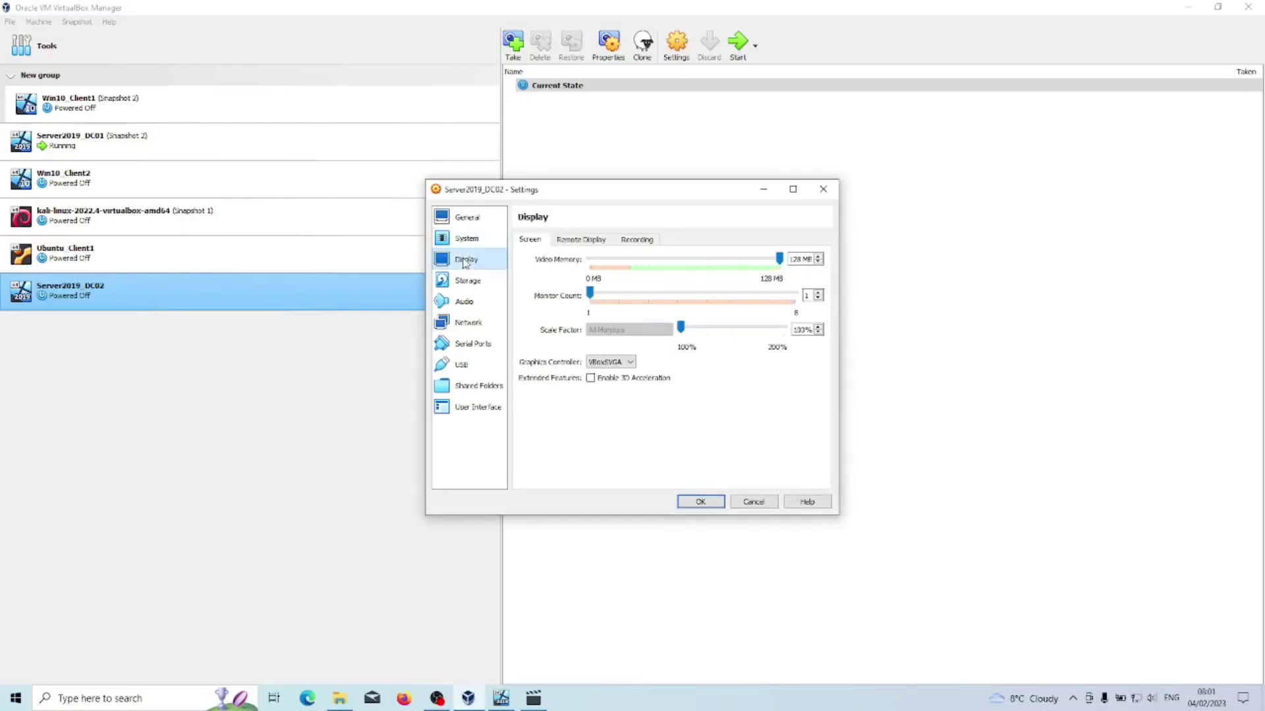
Create a new VDI disk, Server2019_DC02_1.vdi, attach it to Controller: SATA, and save.
left_click(470, 282)
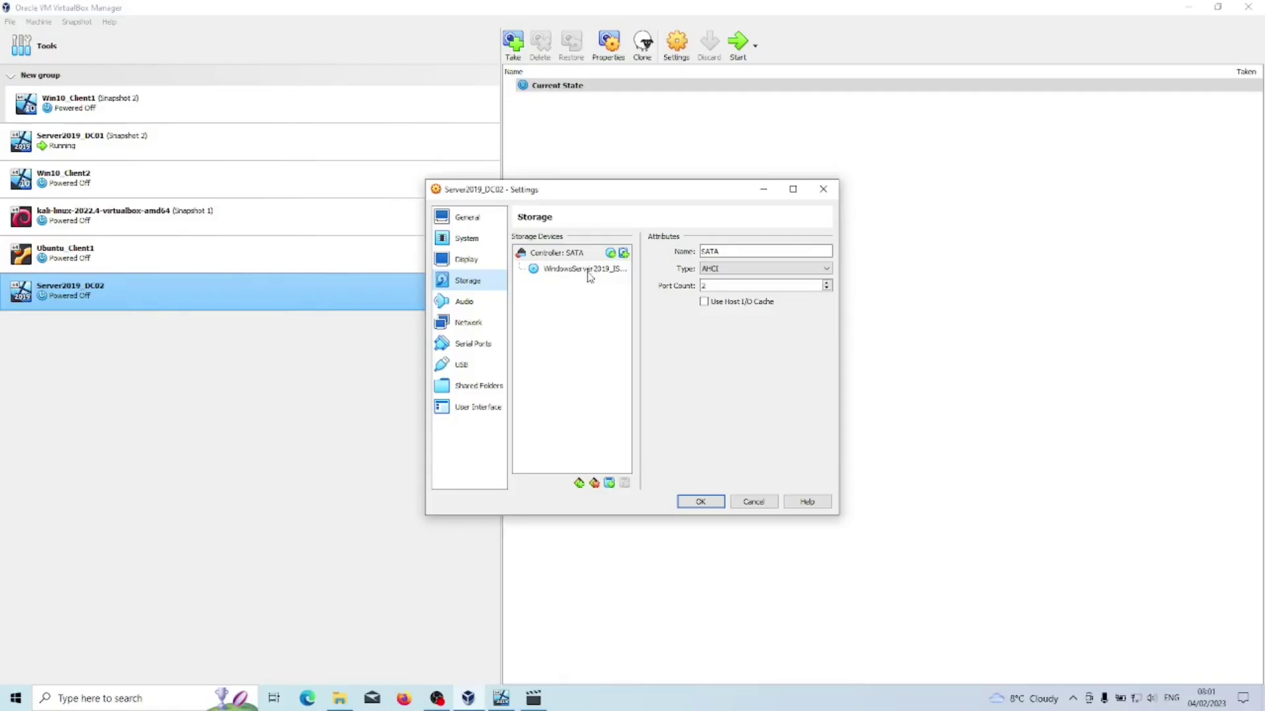
left_click(623, 253)
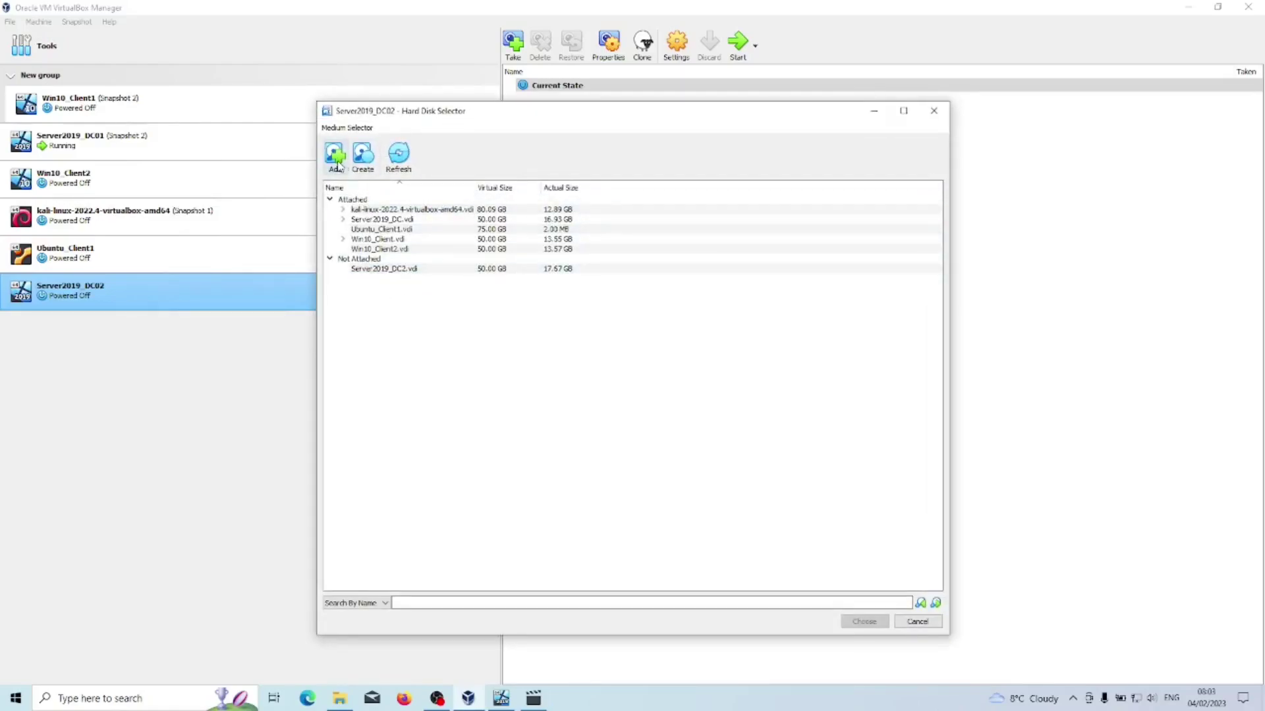
left_click(363, 156)
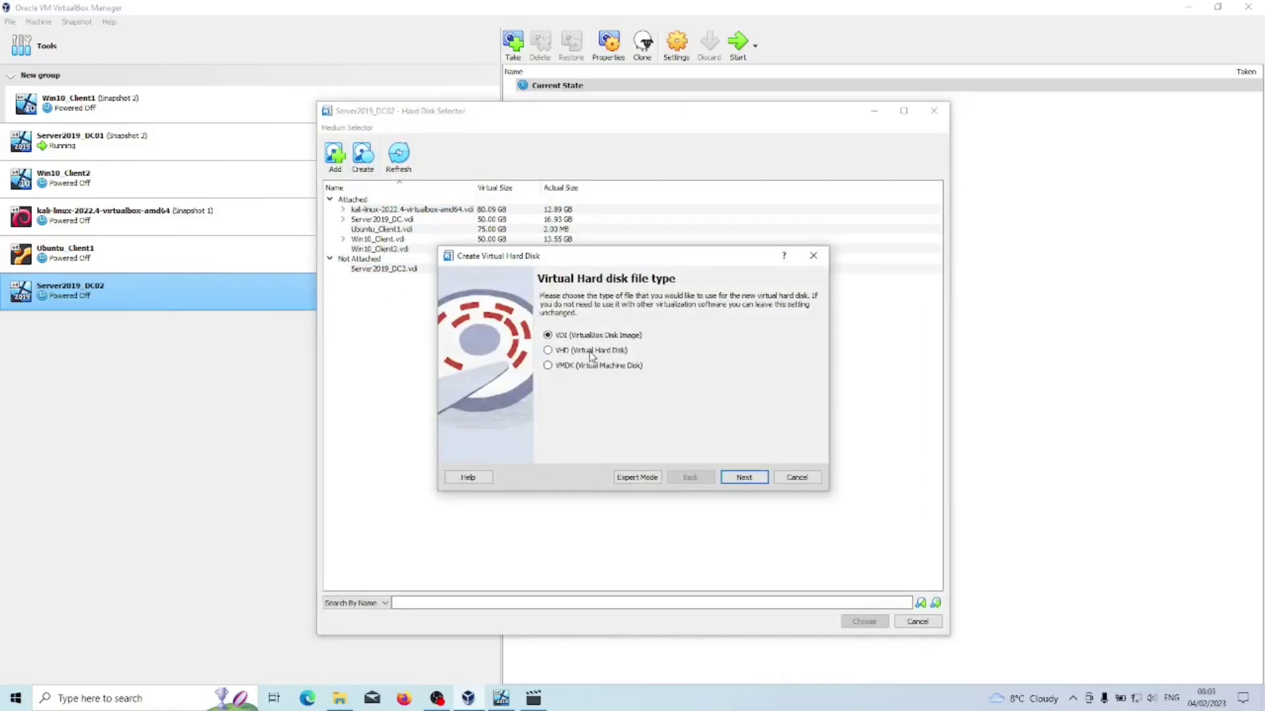
left_click(729, 479)
left_click(729, 479)
left_click(744, 480)
left_click(863, 622)
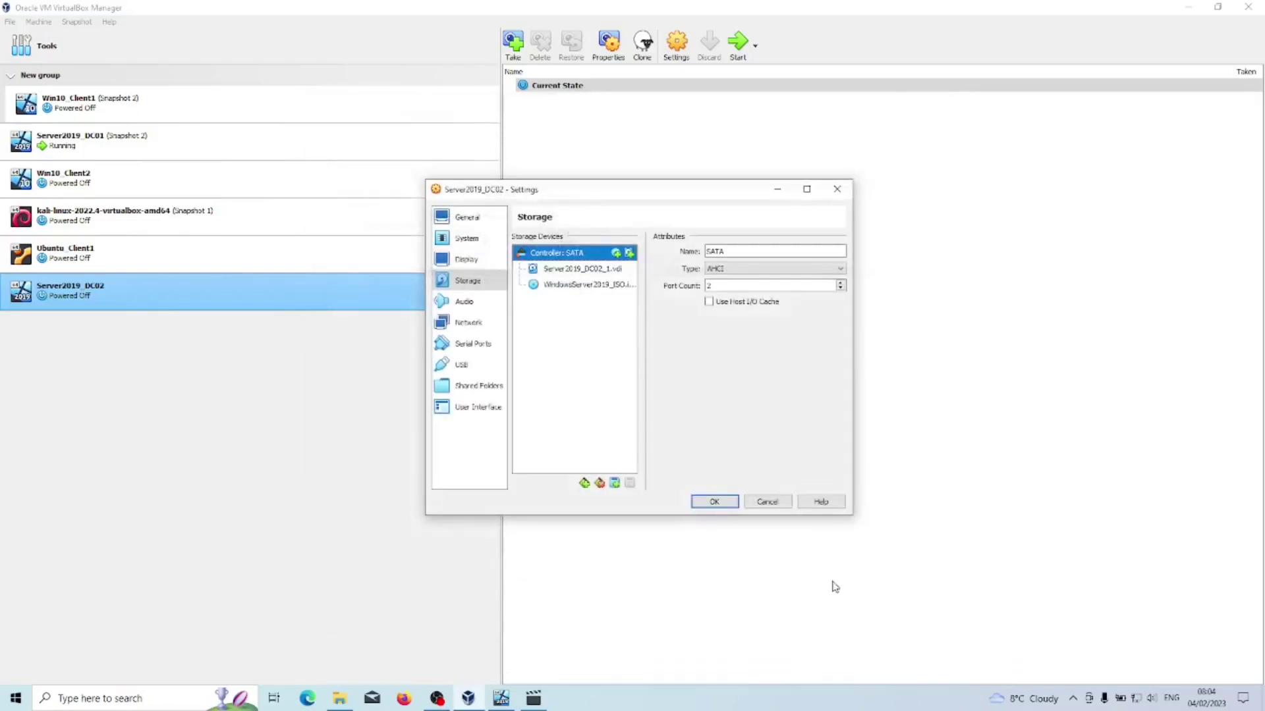
left_click(724, 505)
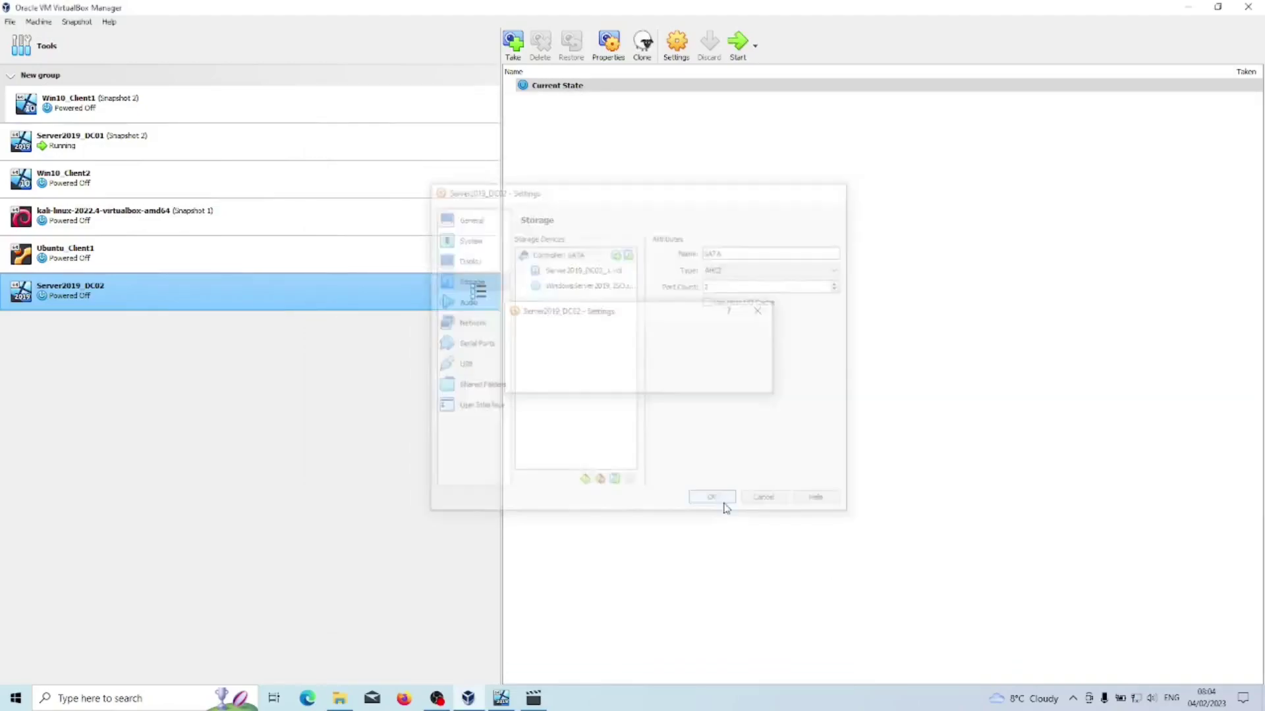
Start Server2019_DC02 and install Standard Evaluation (Desktop Experience) on the unallocated 50 GB Drive 0.
left_click(741, 48)
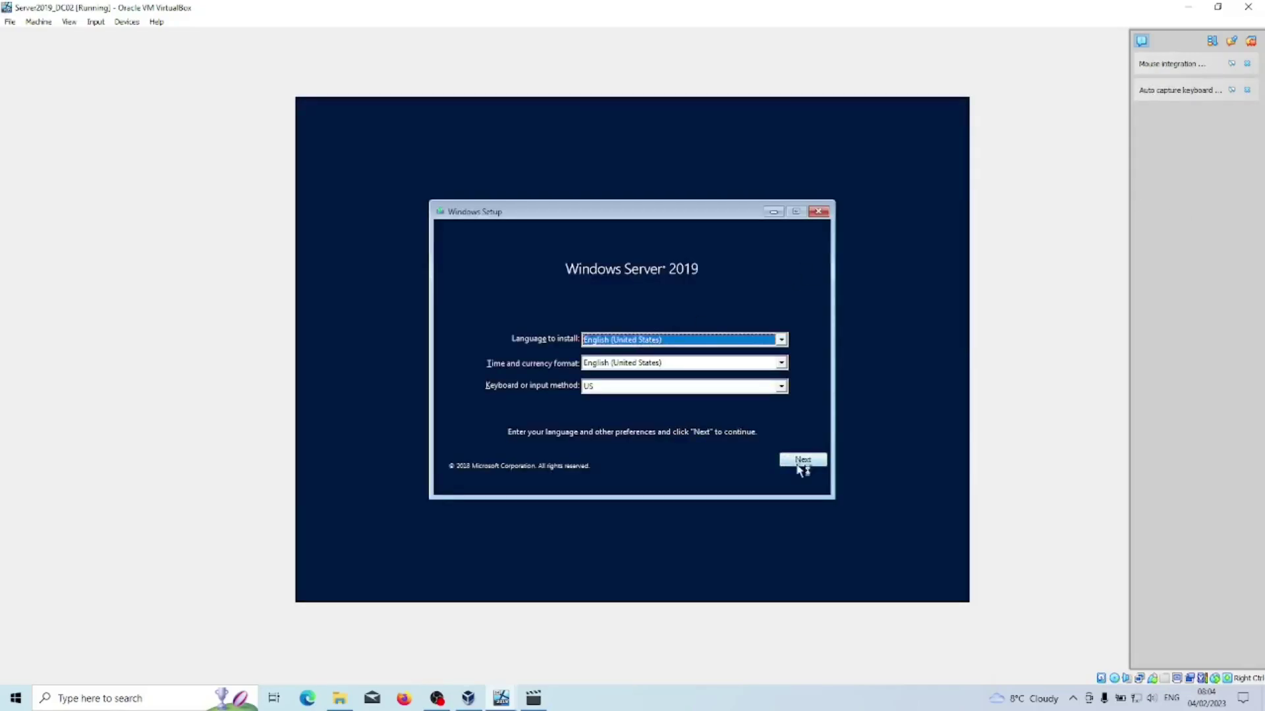
left_click(798, 465)
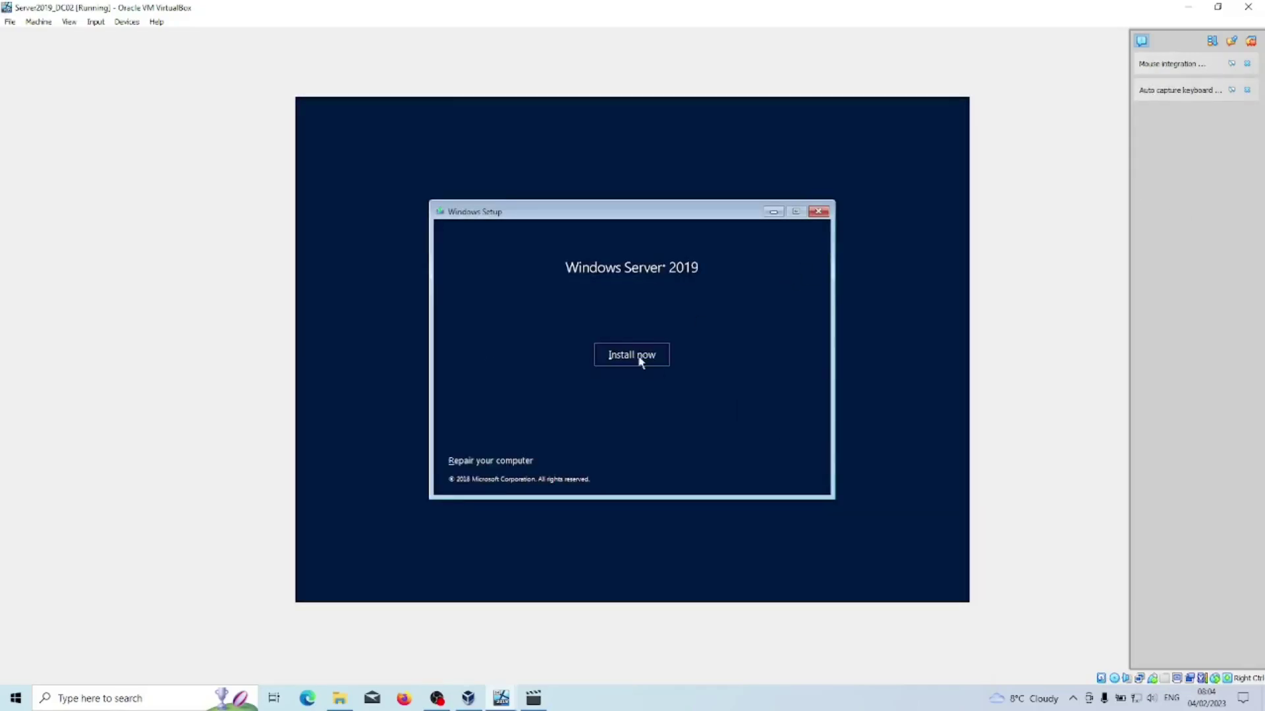
left_click(638, 357)
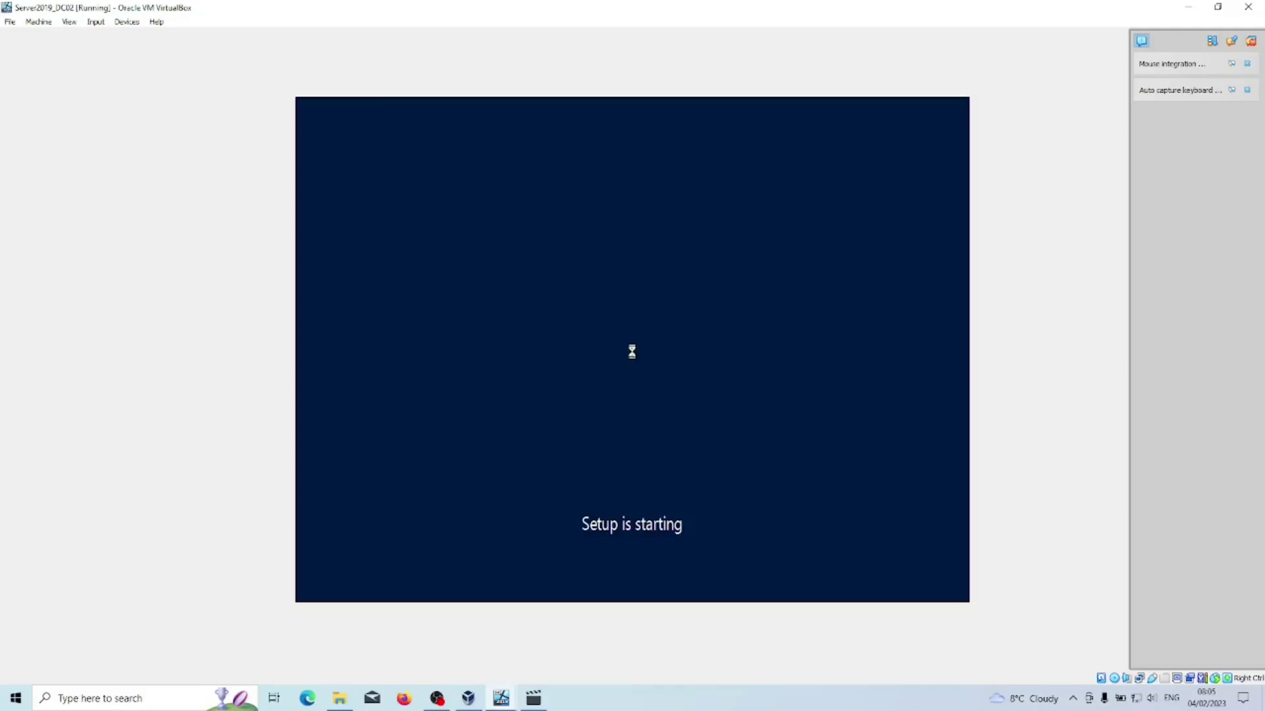
left_click(576, 274)
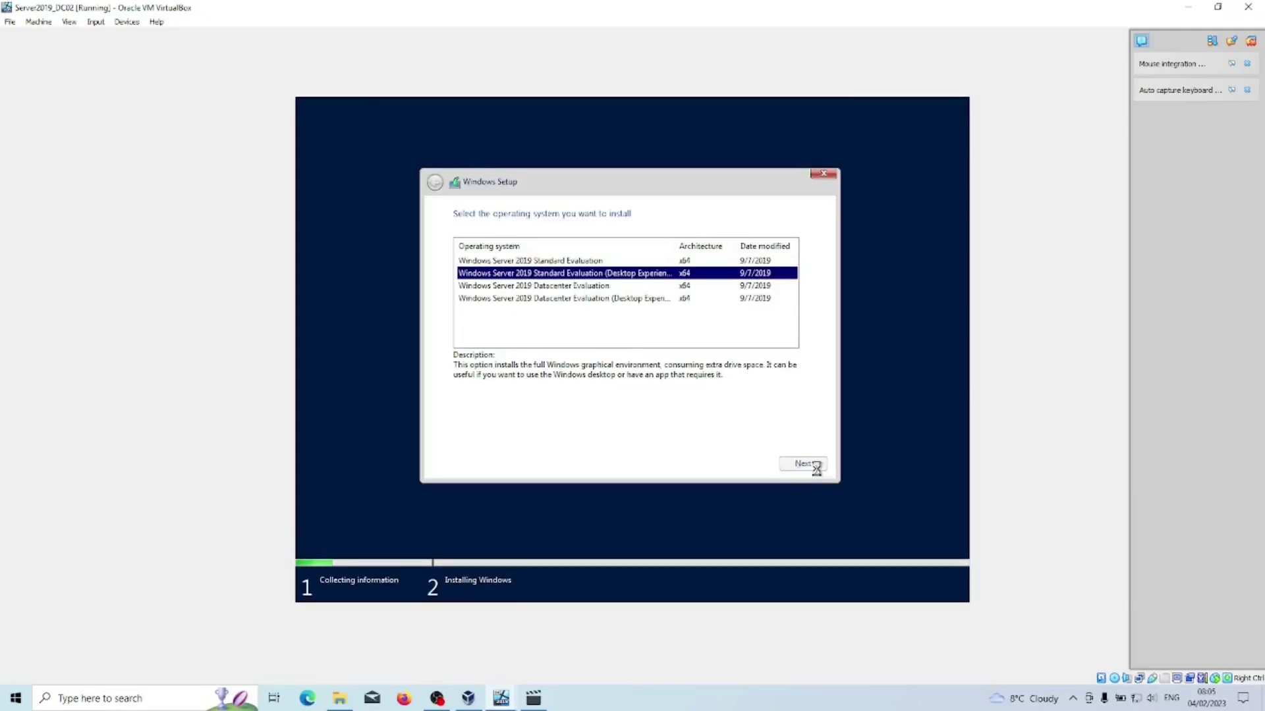
left_click(460, 431)
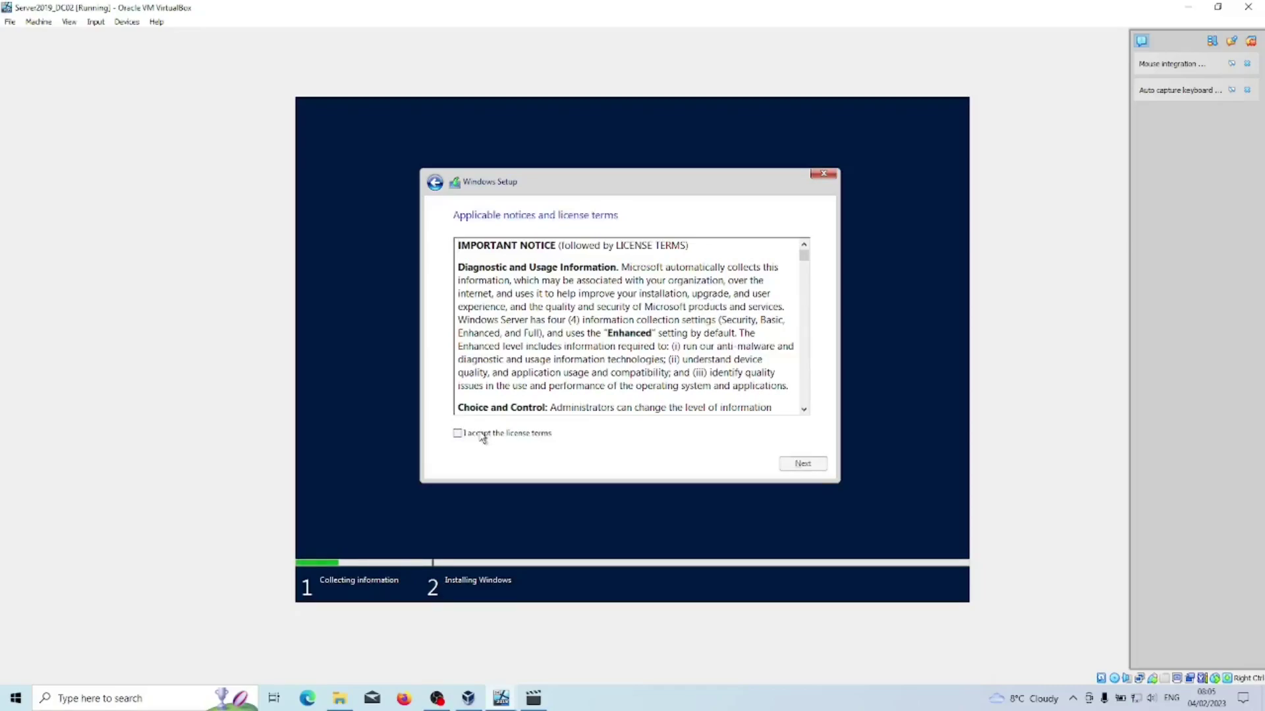
left_click(802, 464)
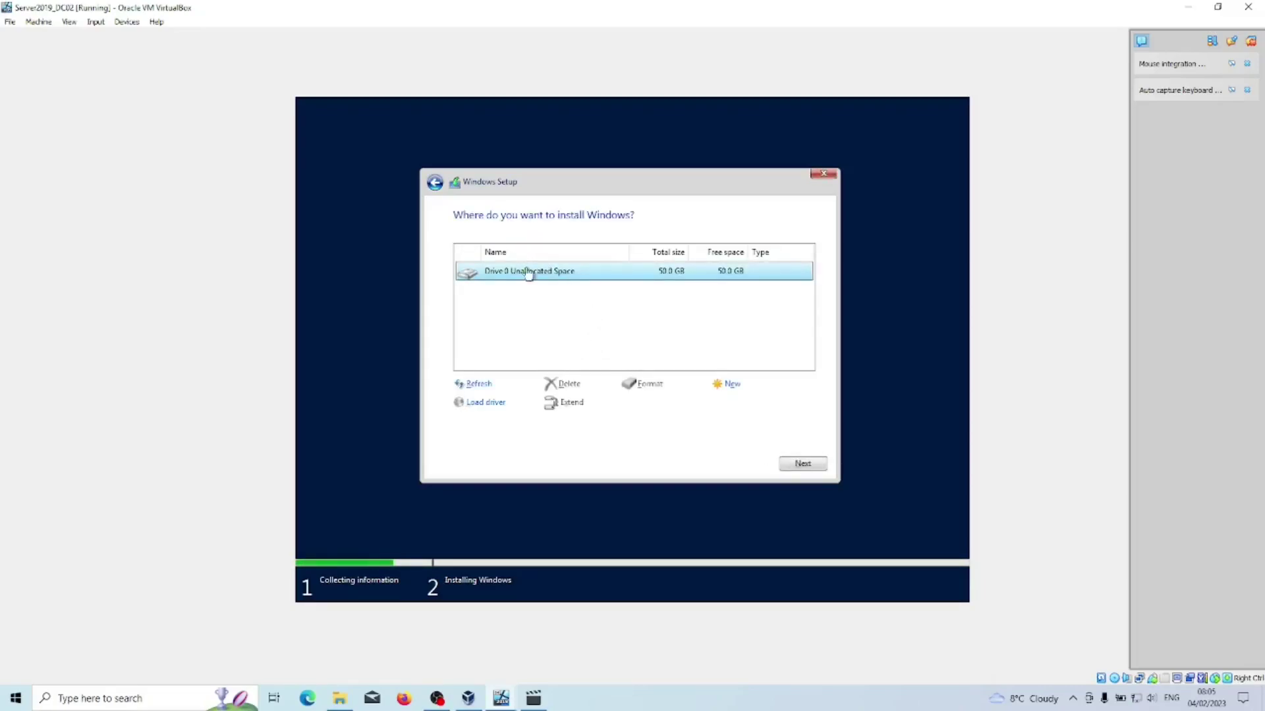
left_click(796, 465)
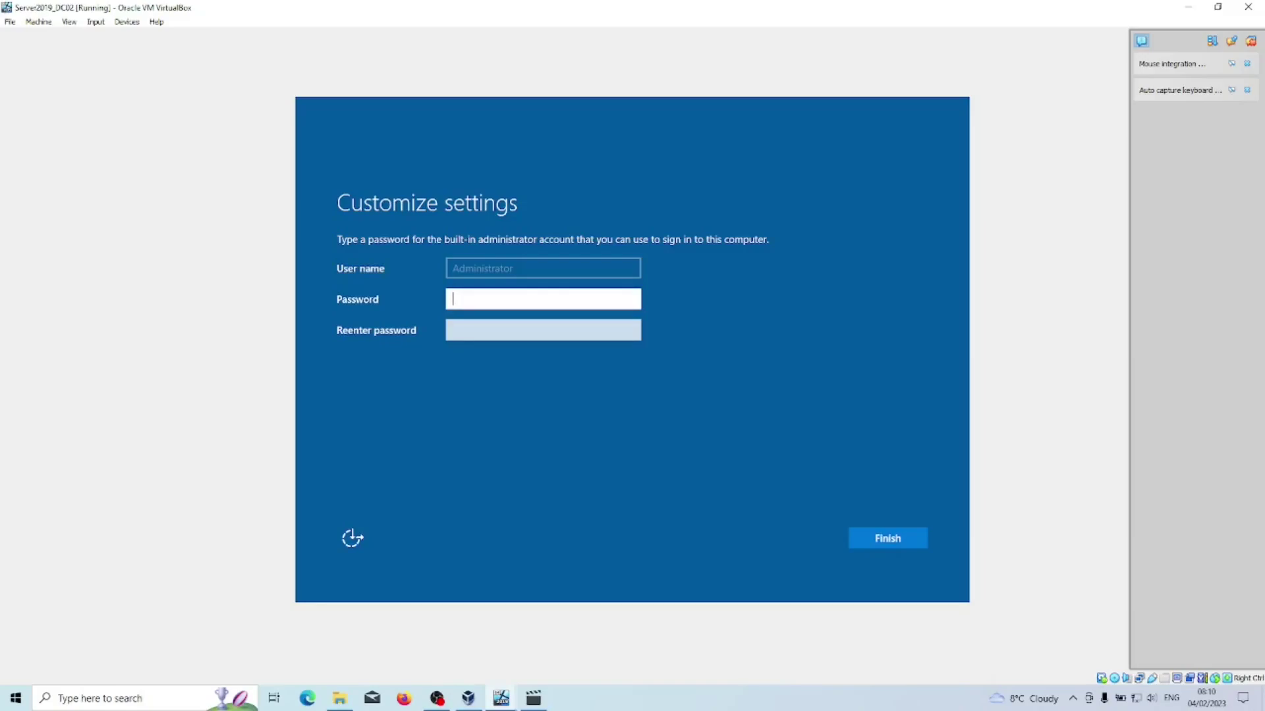
Set and confirm the Administrator account password.
type("•••••••••••••")
key("Tab")
type("•••••••••••••")
left_click(893, 540)
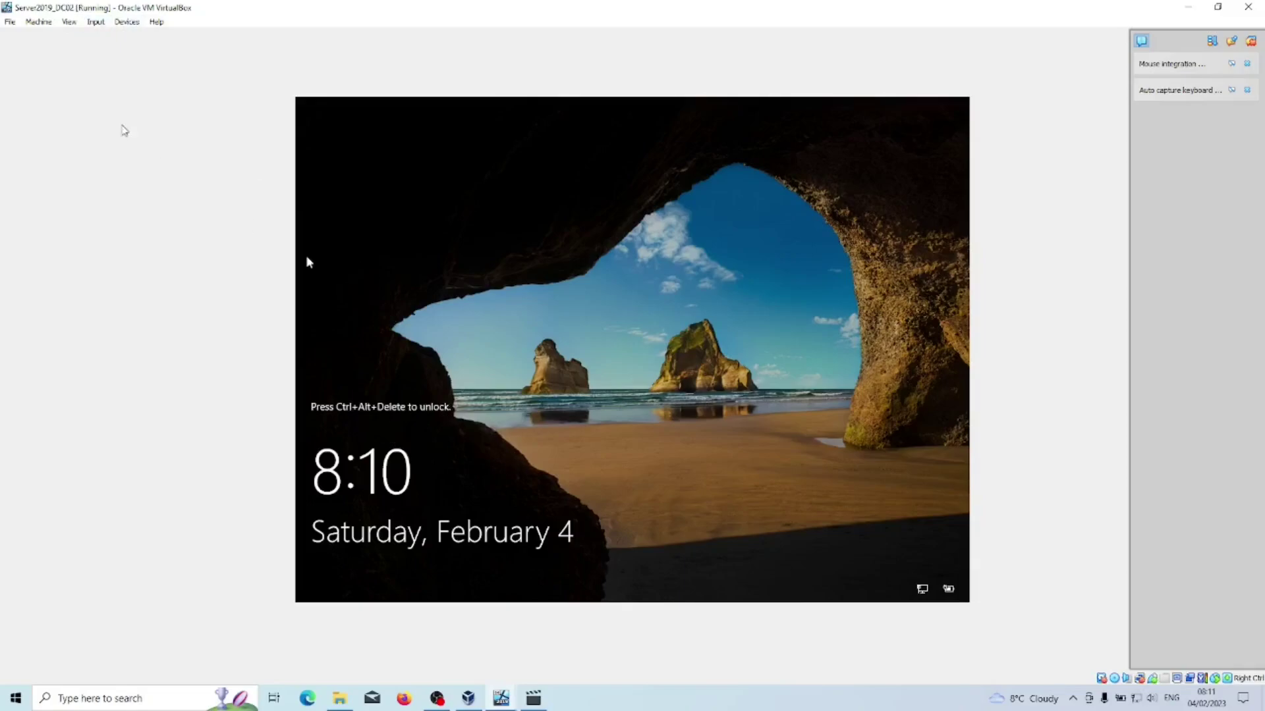
Send Ctrl+Alt+Del to the VM and sign in with the Administrator password.
left_click(95, 21)
mouse_move(102, 36)
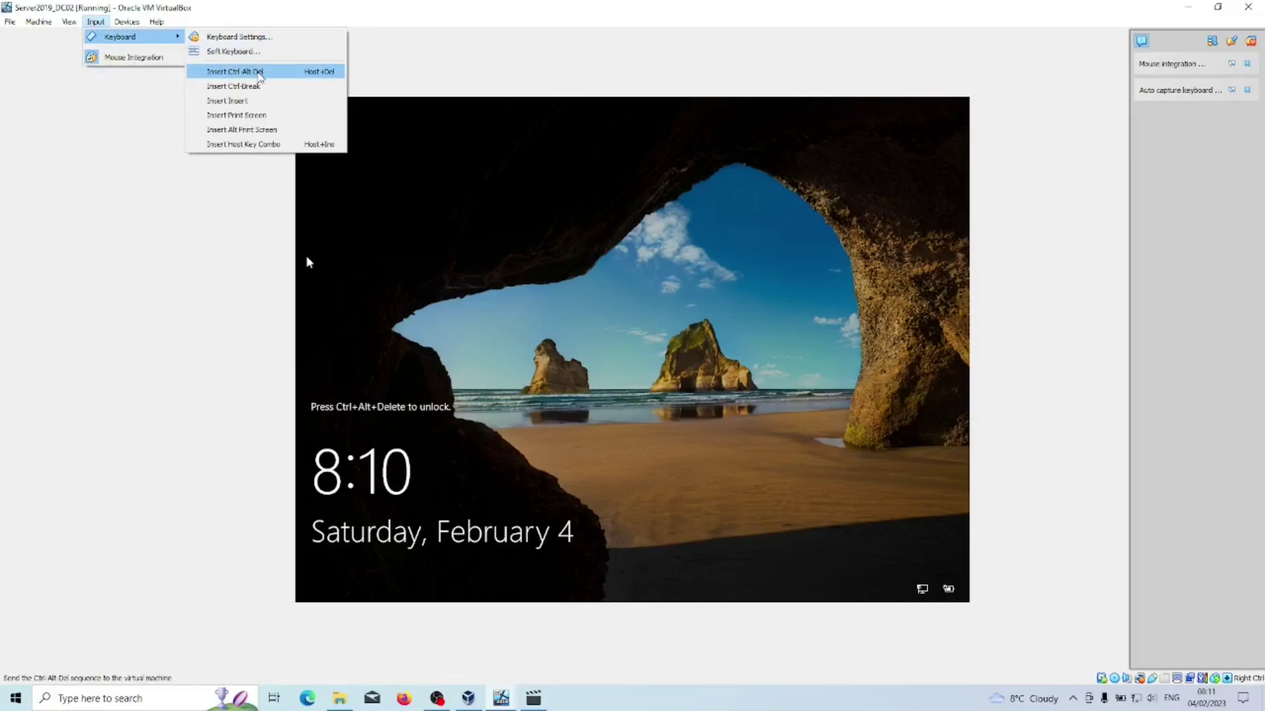
left_click(259, 72)
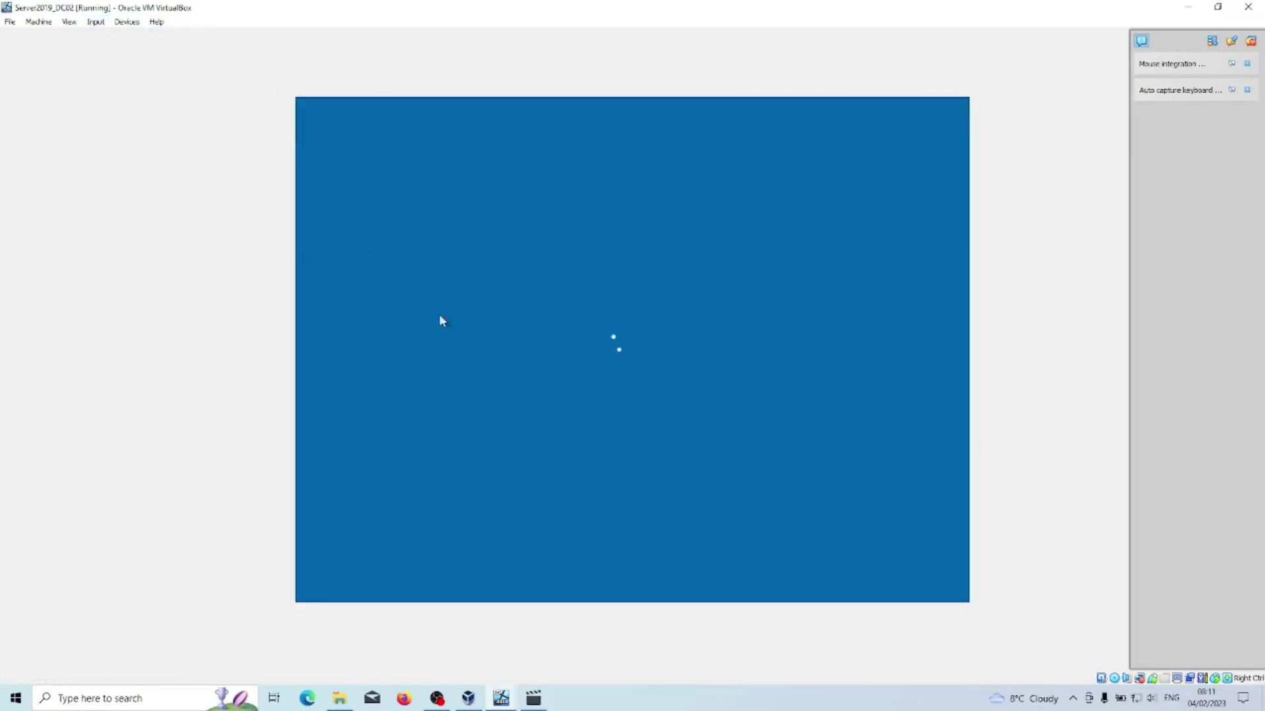
type("•••••••••••••")
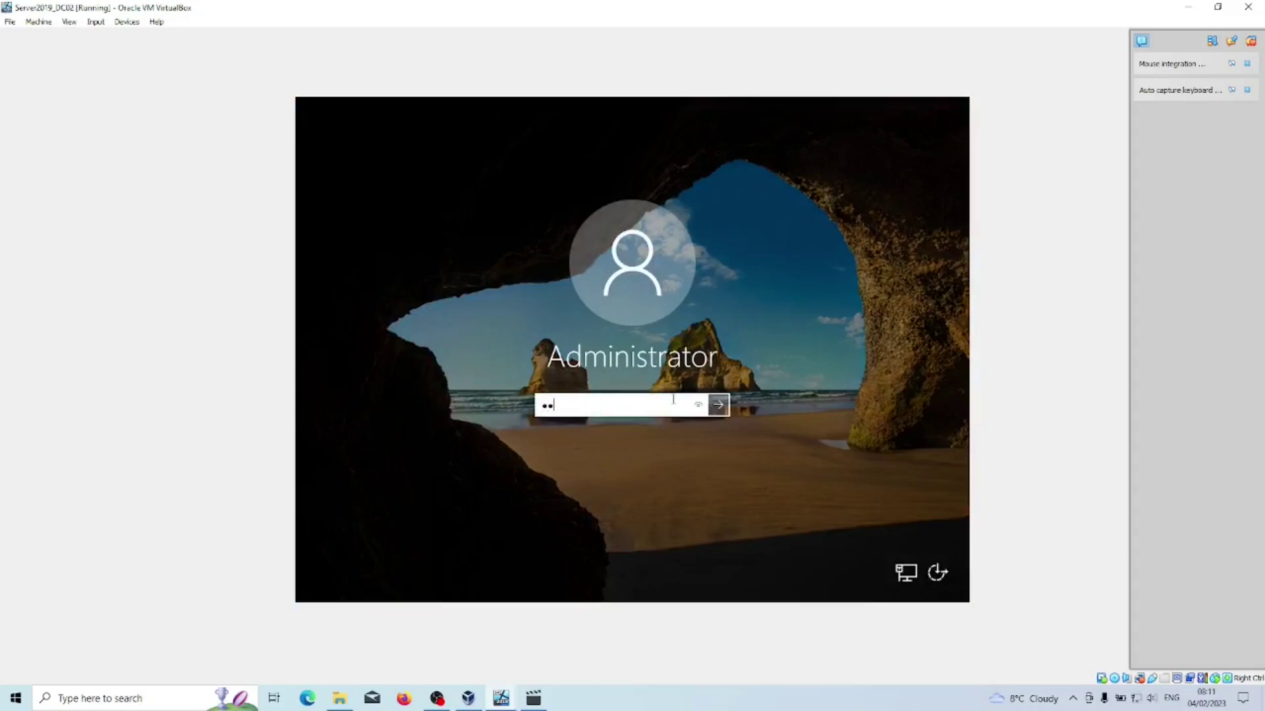
type("•")
key("Return")
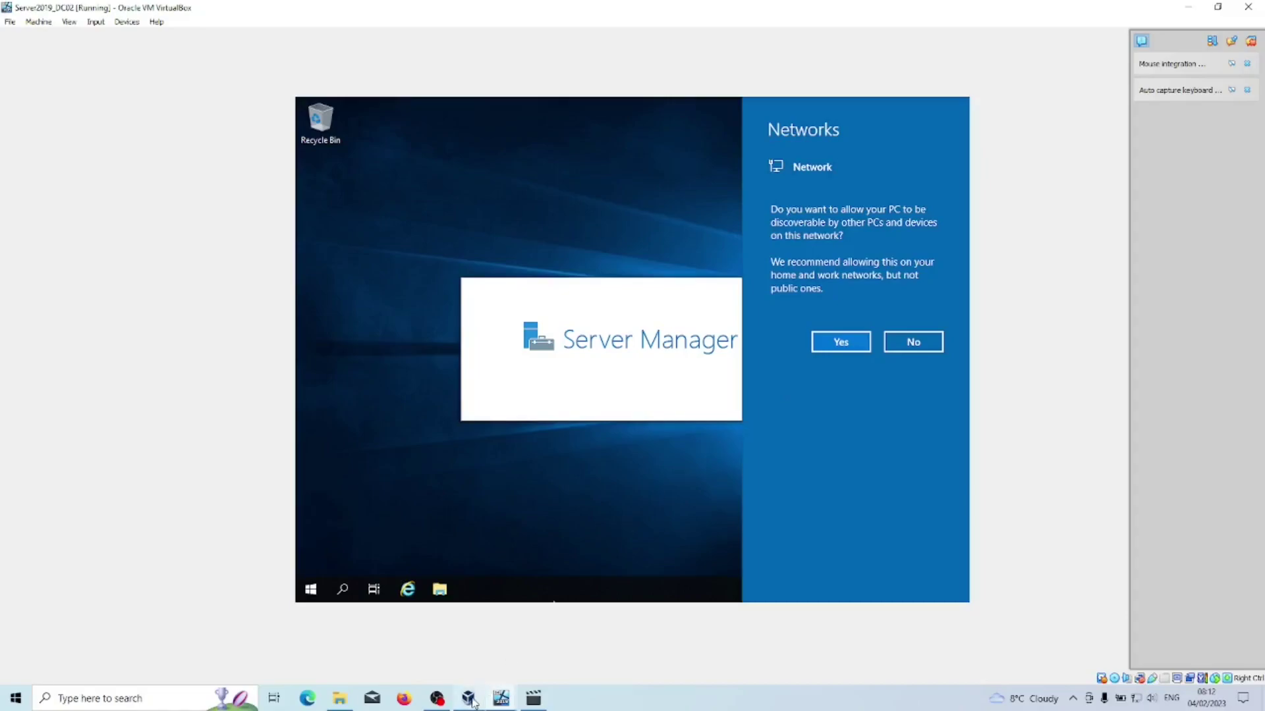
Allow Server2019_DC02 to be discoverable on the network and close the Windows Admin Center notice.
mouse_move(469, 697)
left_click(459, 642)
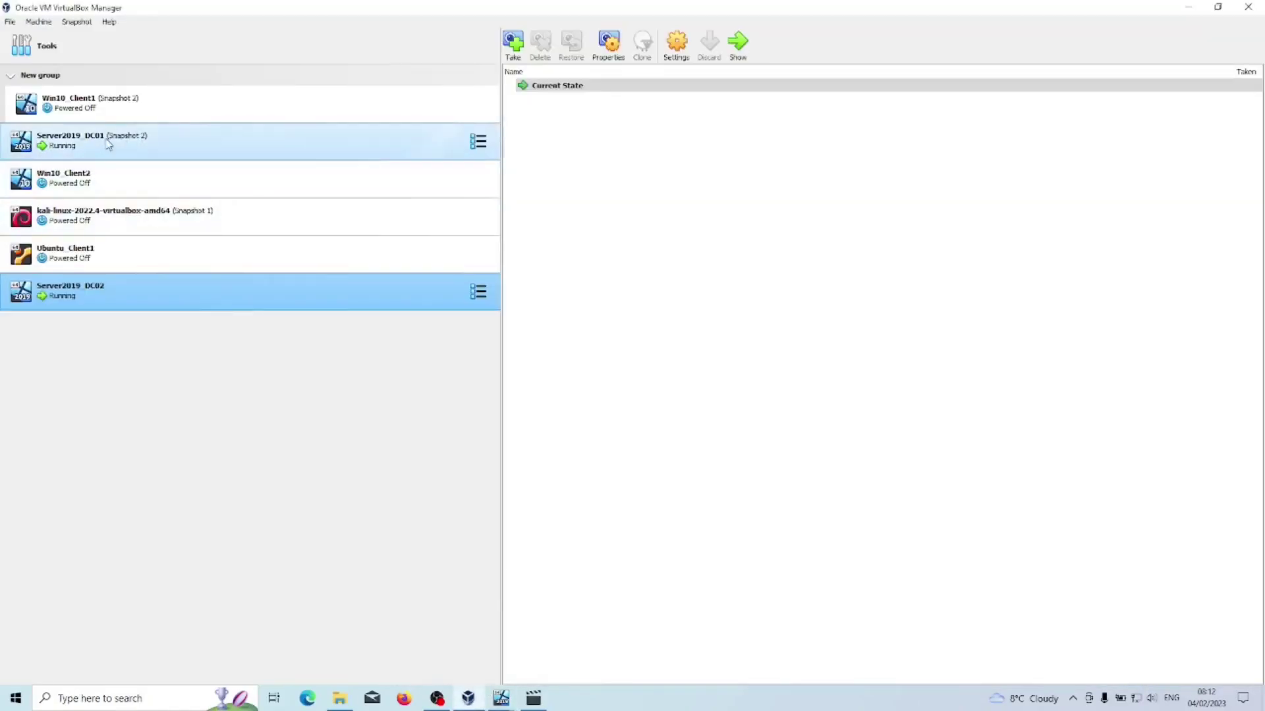
left_click(1186, 12)
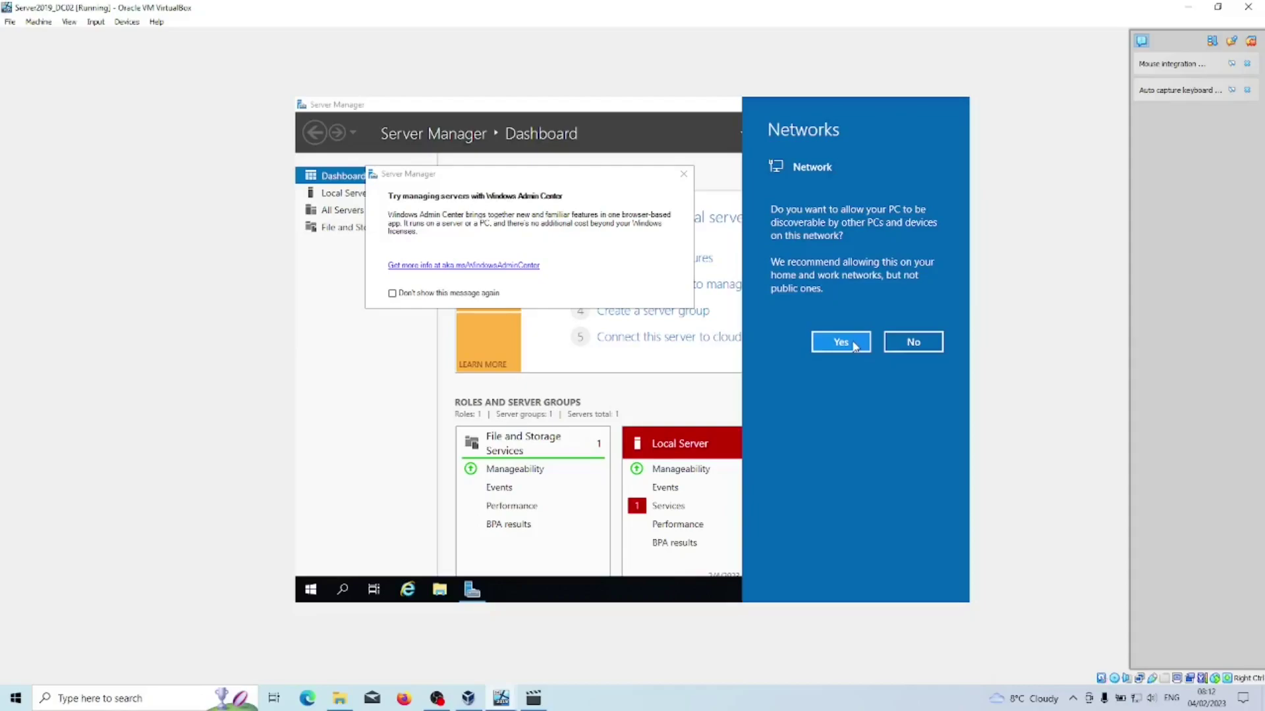
left_click(853, 344)
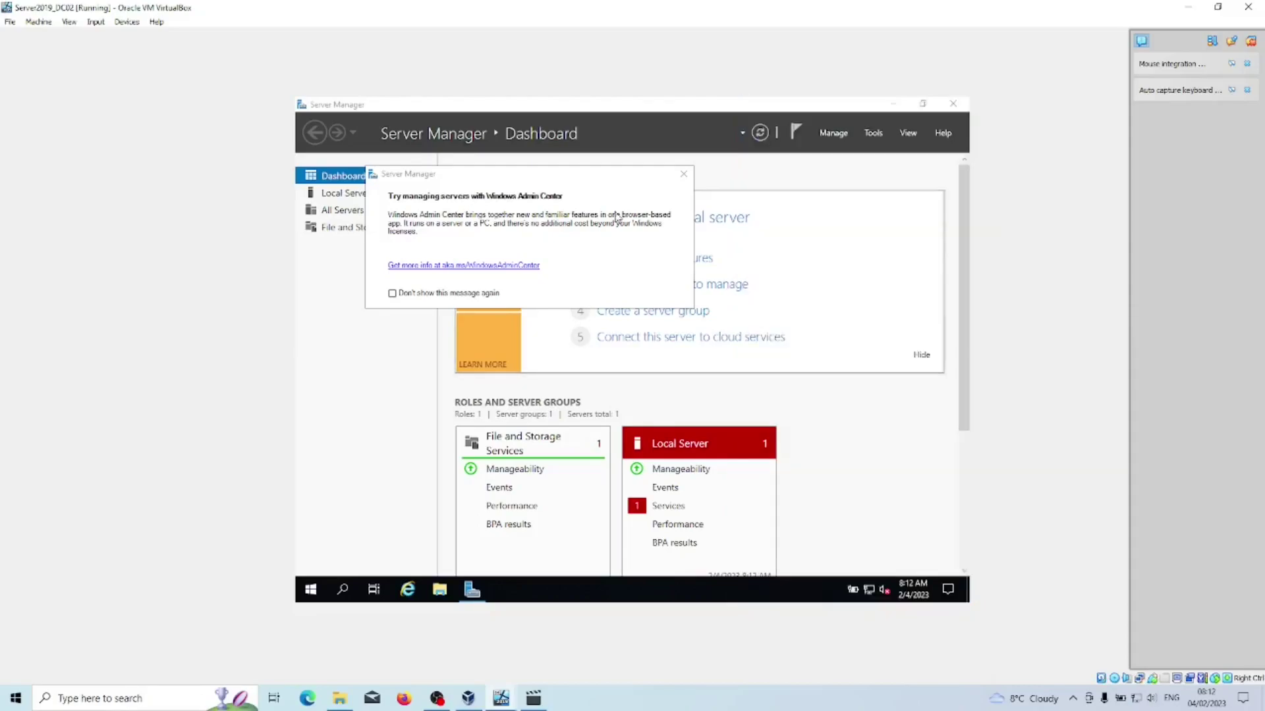
left_click(683, 175)
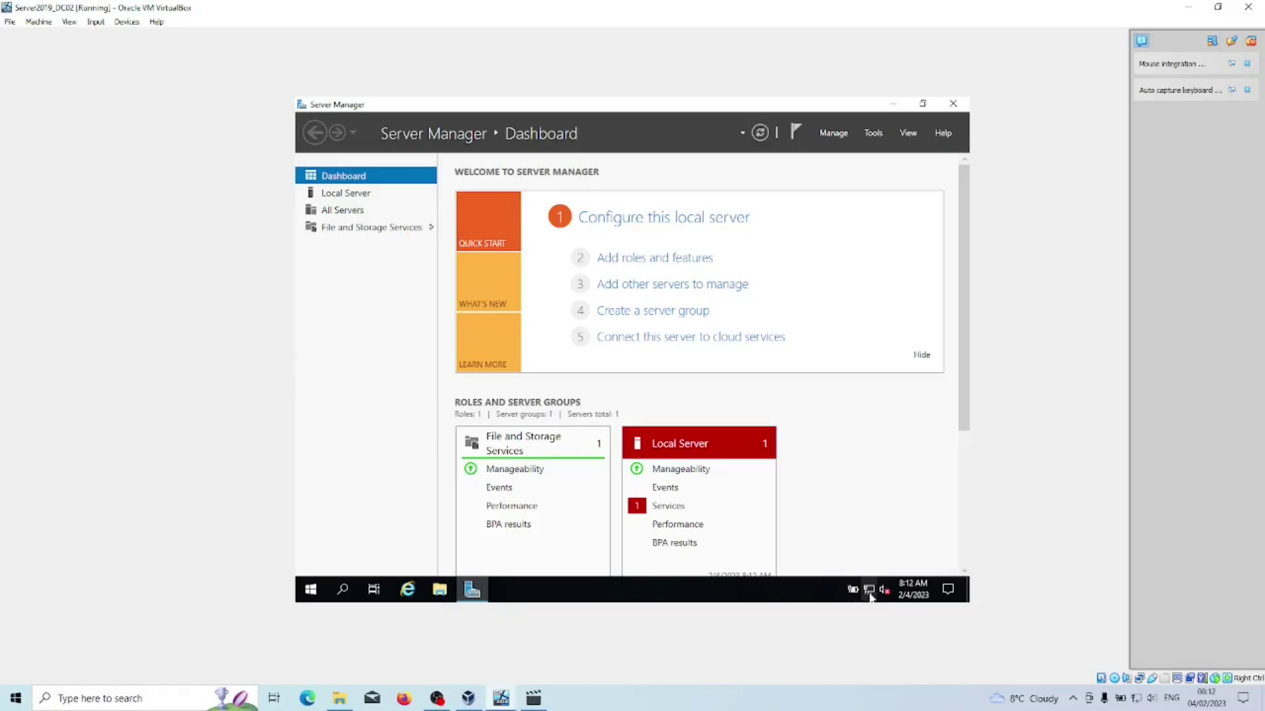
Open Network & Internet settings and go to Change adapter options.
left_click(870, 592)
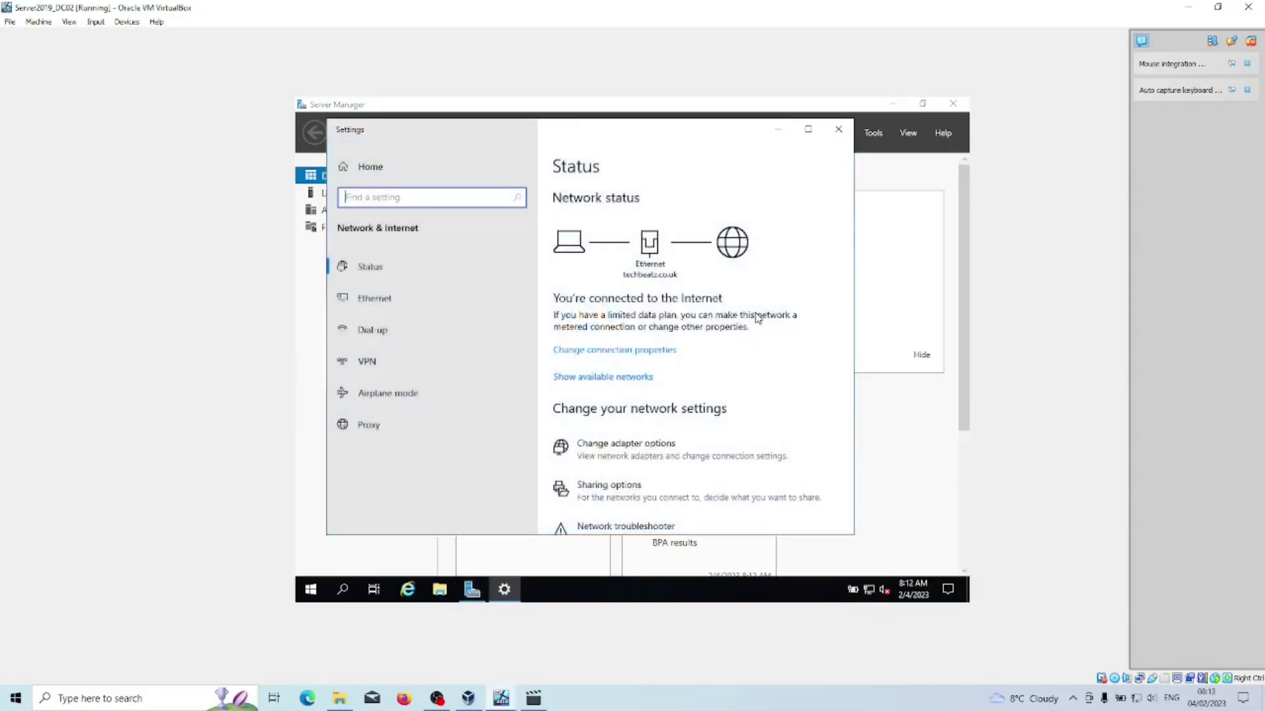
left_click(580, 421)
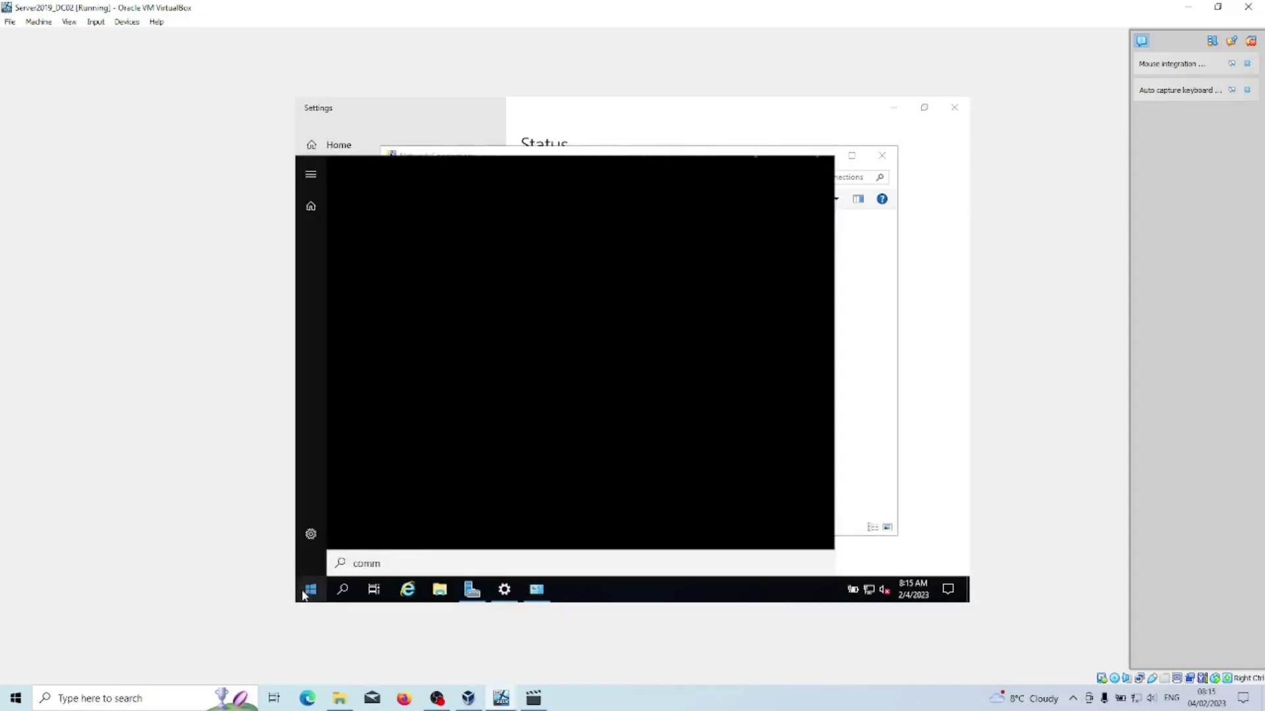
Run ipconfig in an administrator Command Prompt and move it aside to show Network Connections.
key("Return")
type("ipconfig")
key("Return")
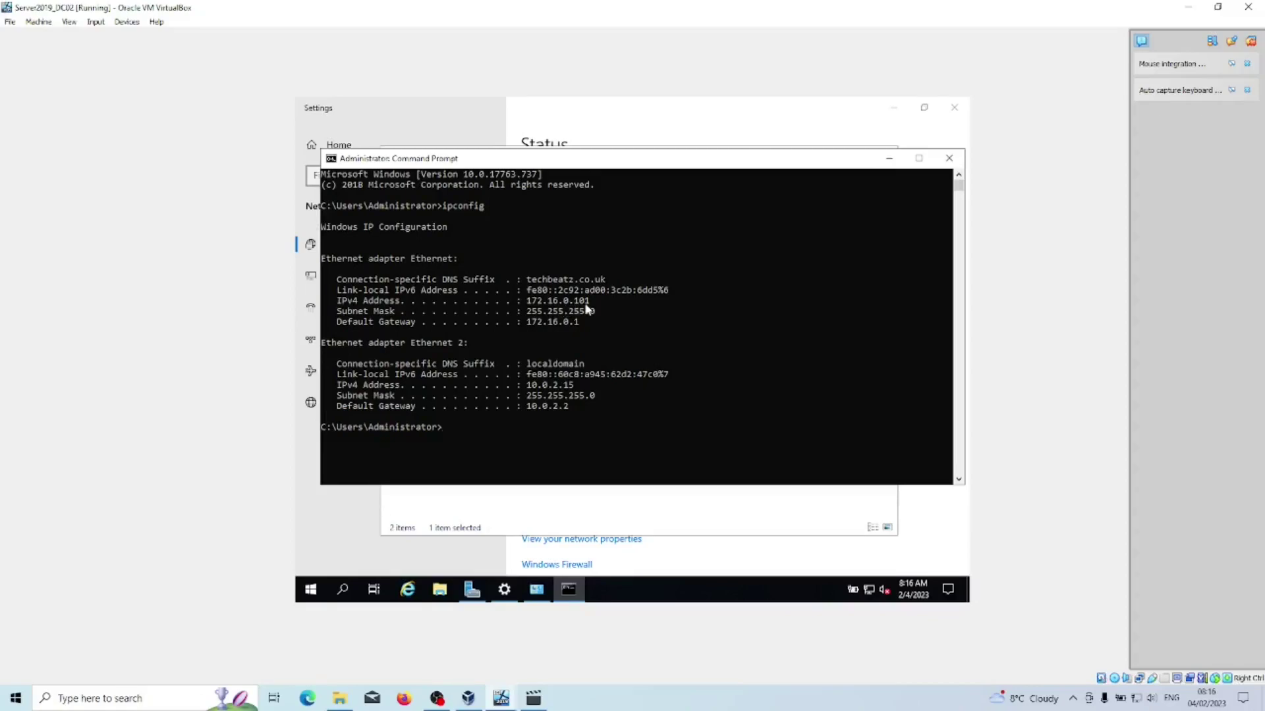
left_click_drag(474, 161, 512, 266)
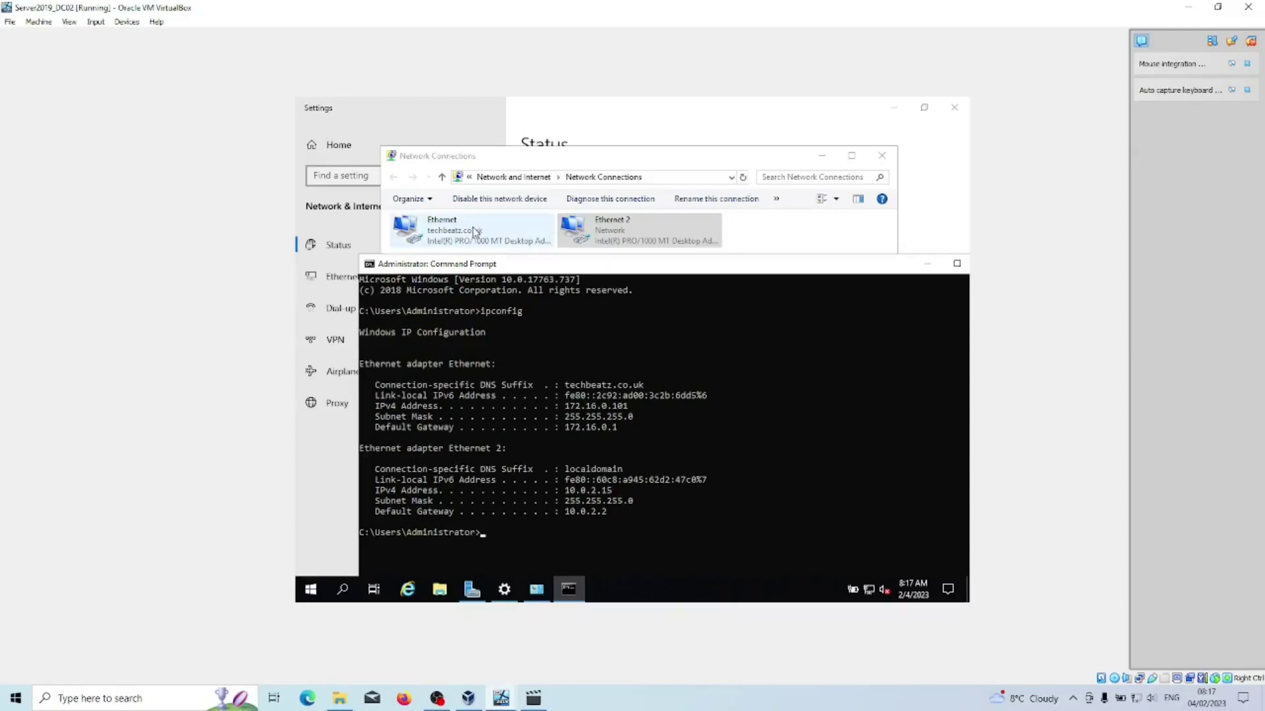
Open the Ethernet adapter's IPv4 properties and switch to a manually assigned address.
left_click(473, 232)
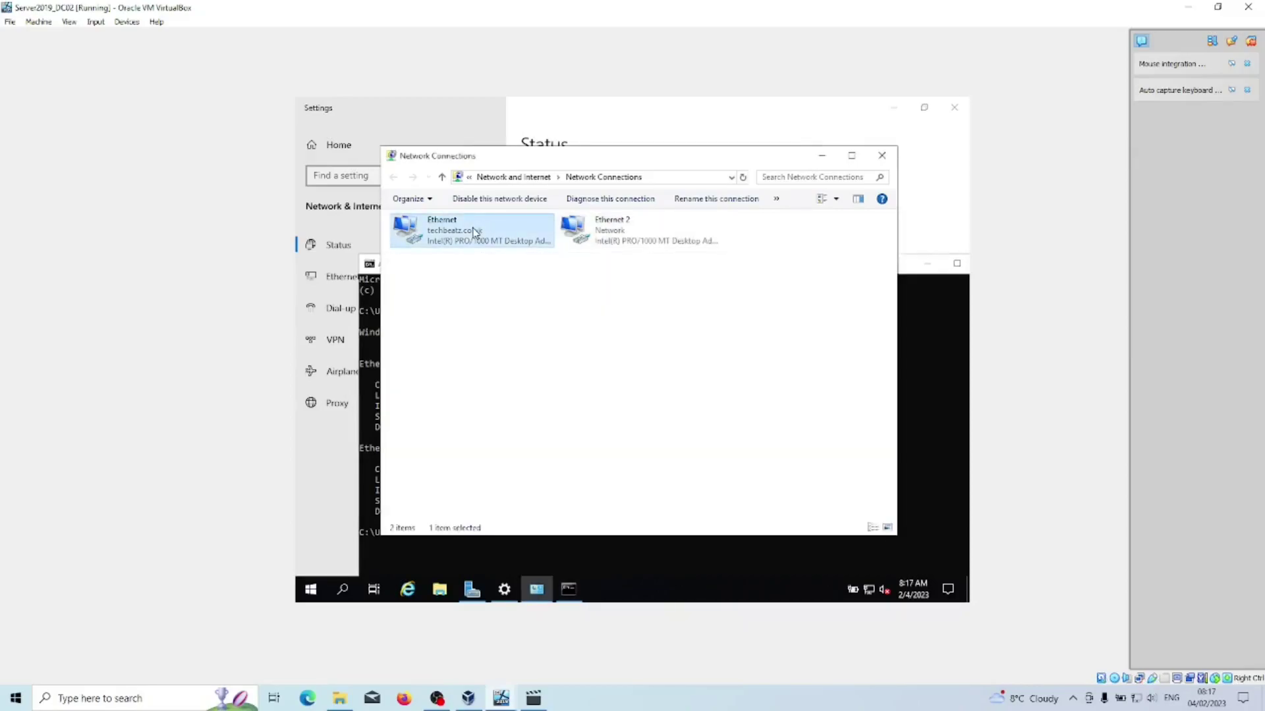
right_click(517, 232)
left_click(591, 354)
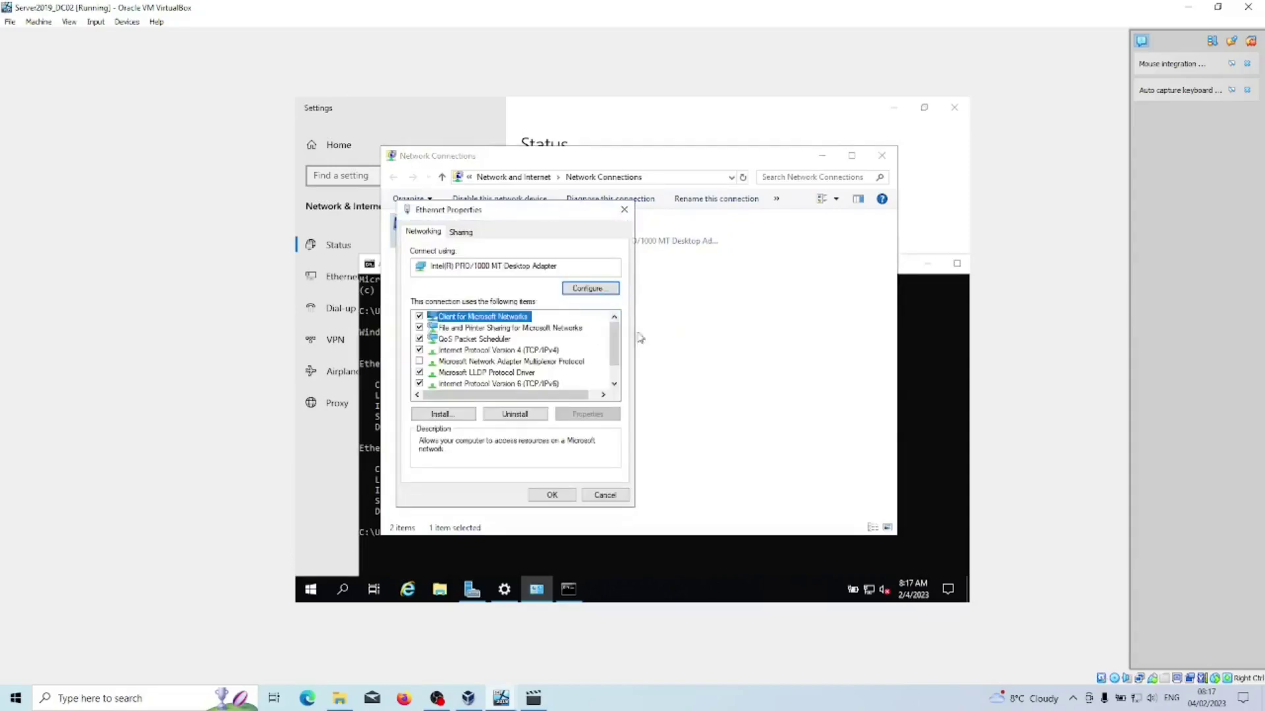
double_click(525, 350)
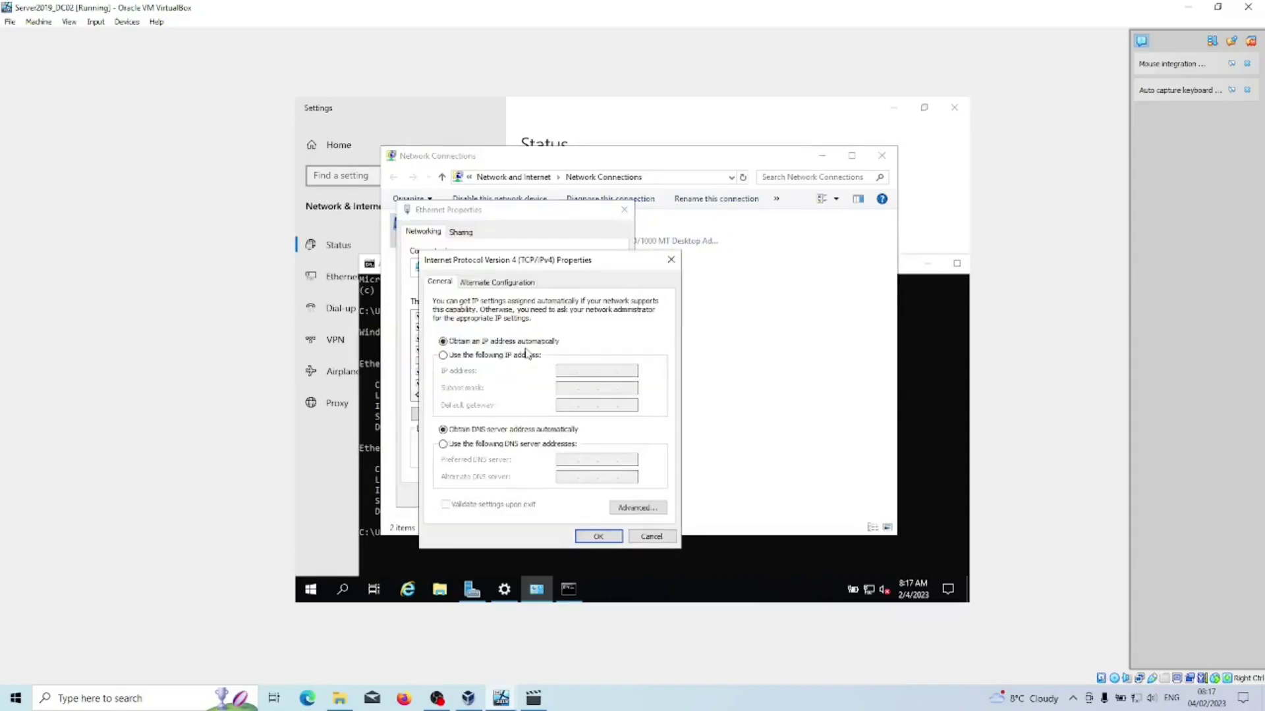
left_click(504, 355)
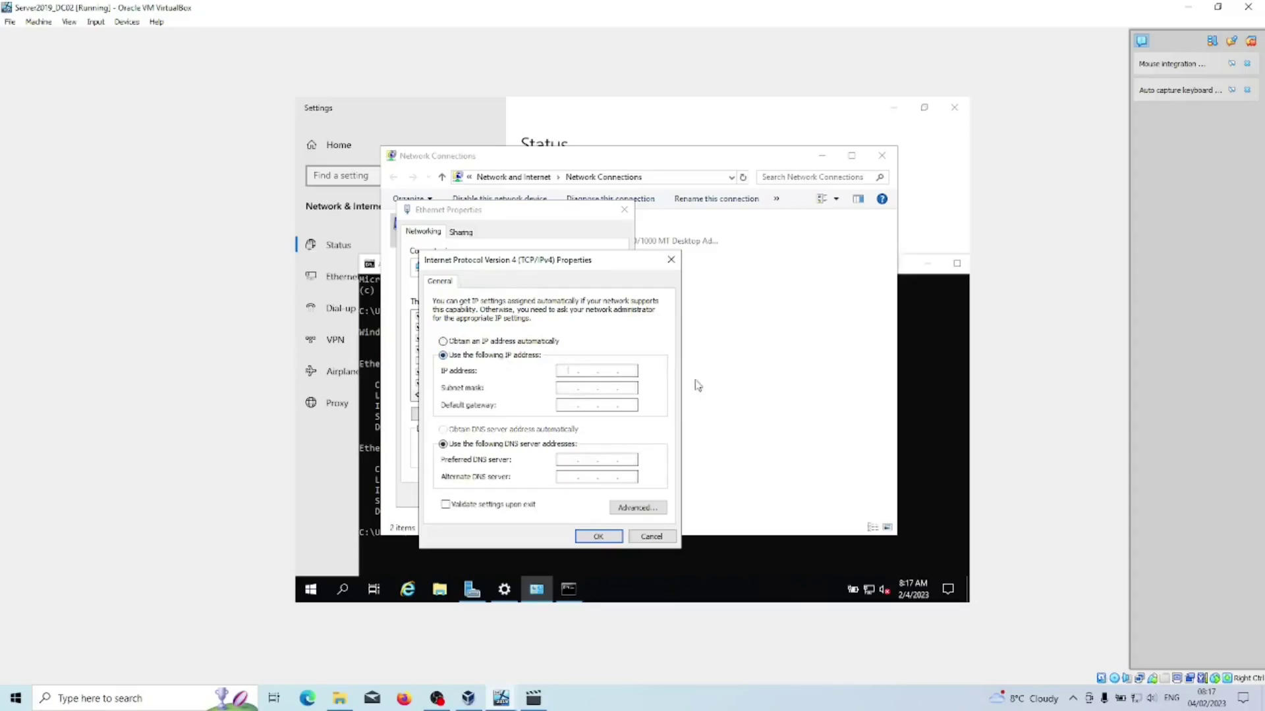
Enter IP 172.16.0.2, mask 255.255.255.0, DNS 172.16.0.1 and 127.0.0.1, and save.
type("172")
type("16")
type("0")
type("2")
left_click(583, 387)
left_click_drag(606, 388, 628, 388)
type("255")
left_click(579, 404)
left_click(568, 459)
type("17")
type("2 . 16 . 0 ")
type(". 1")
type("127")
type("0")
type("0")
type("1")
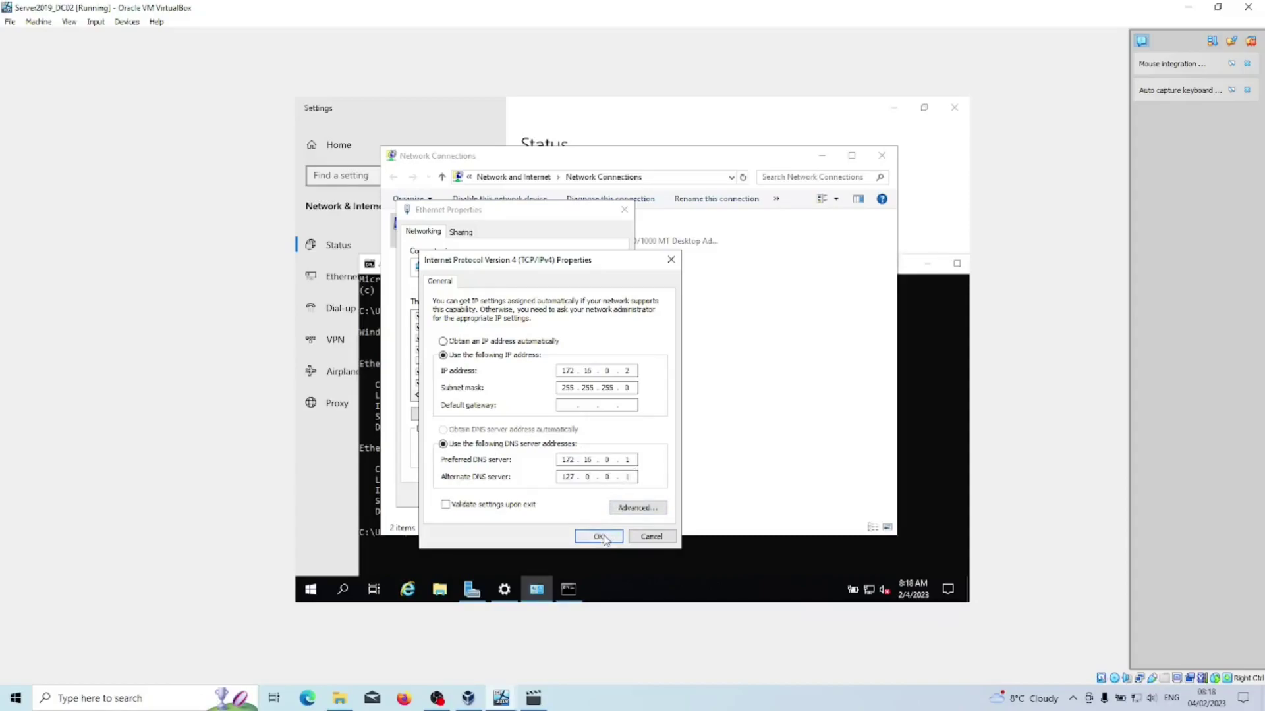
left_click(604, 538)
Rename the Ethernet adapter to Internal and Ethernet 2 to Internet.
left_click(555, 499)
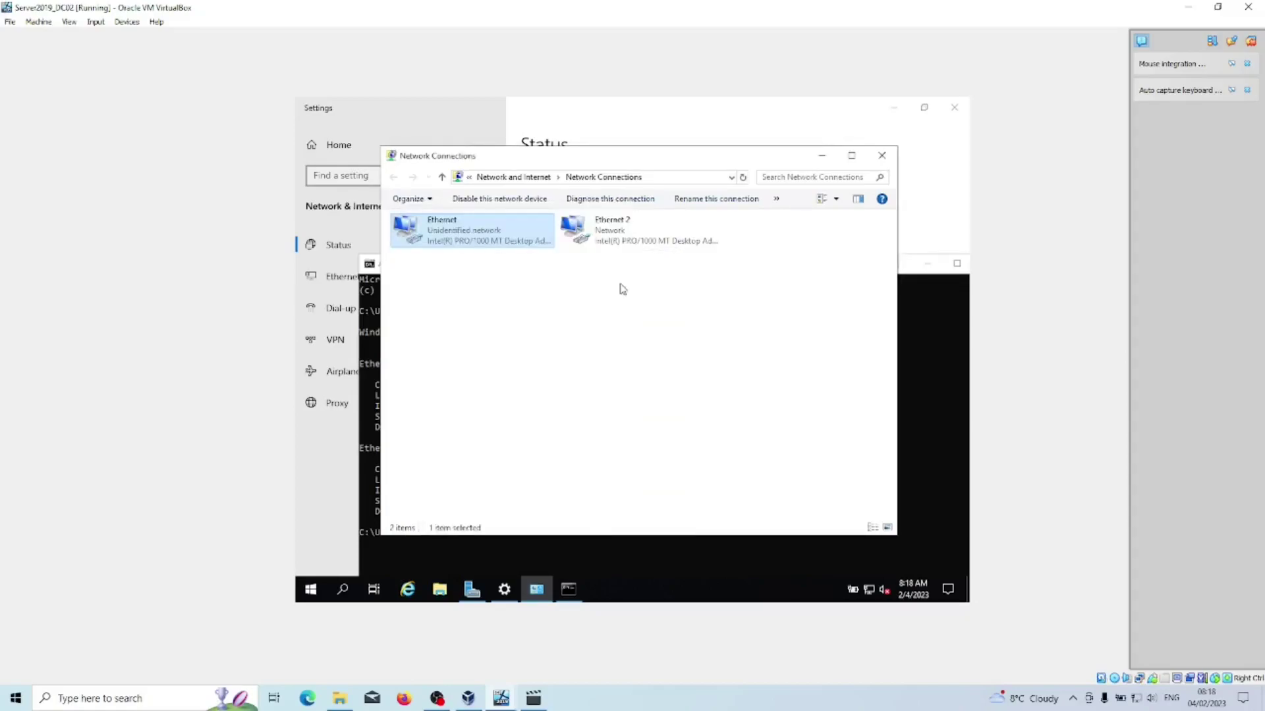
right_click(470, 228)
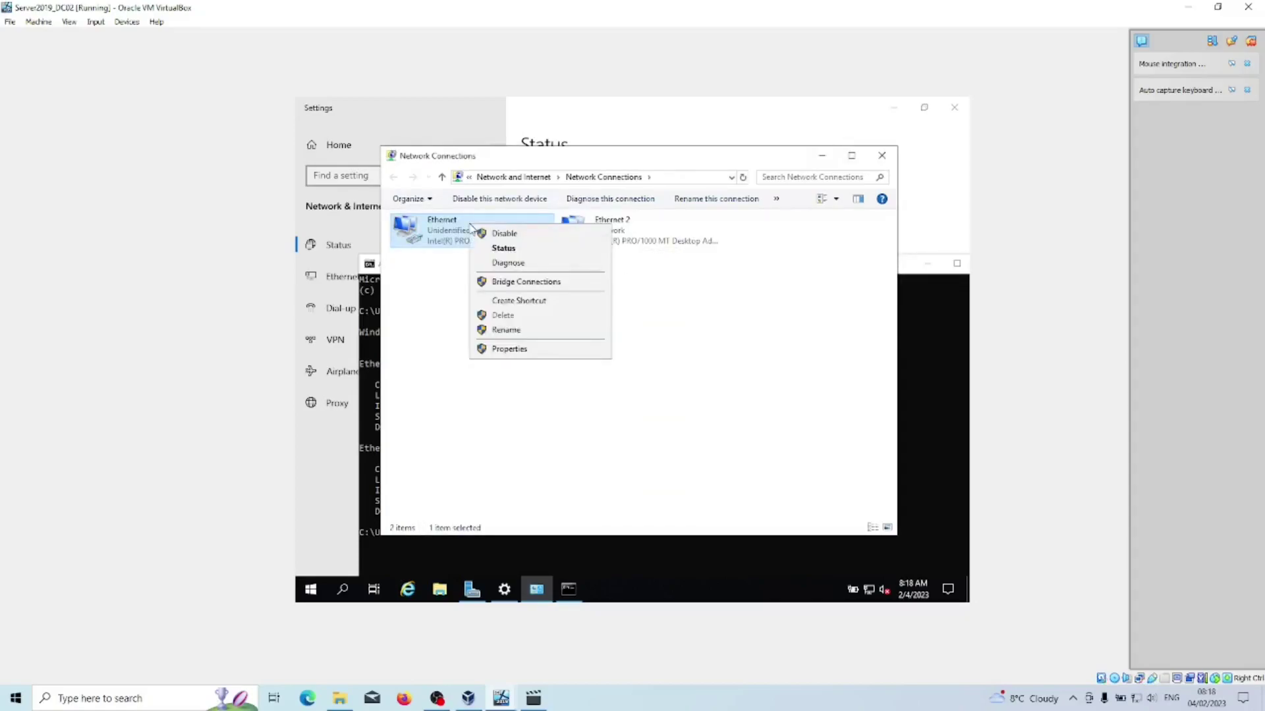
left_click(521, 330)
type("I")
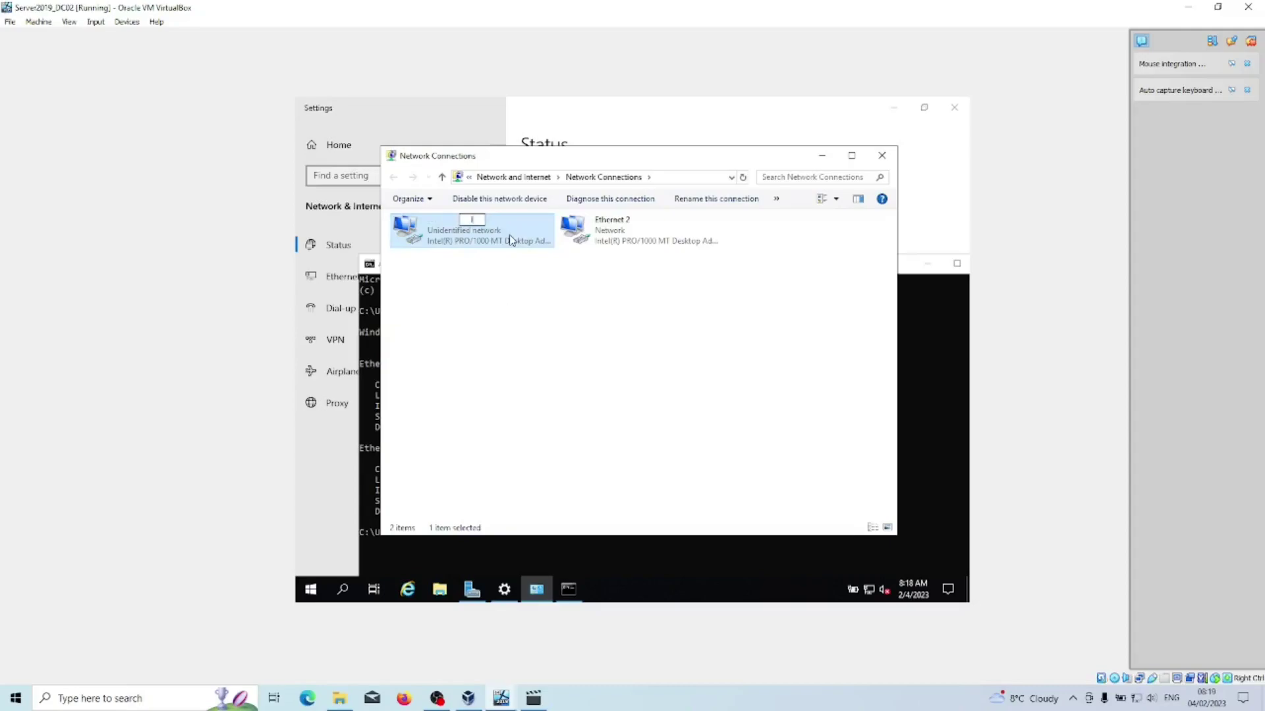
type("nternal")
key("Return")
right_click(597, 223)
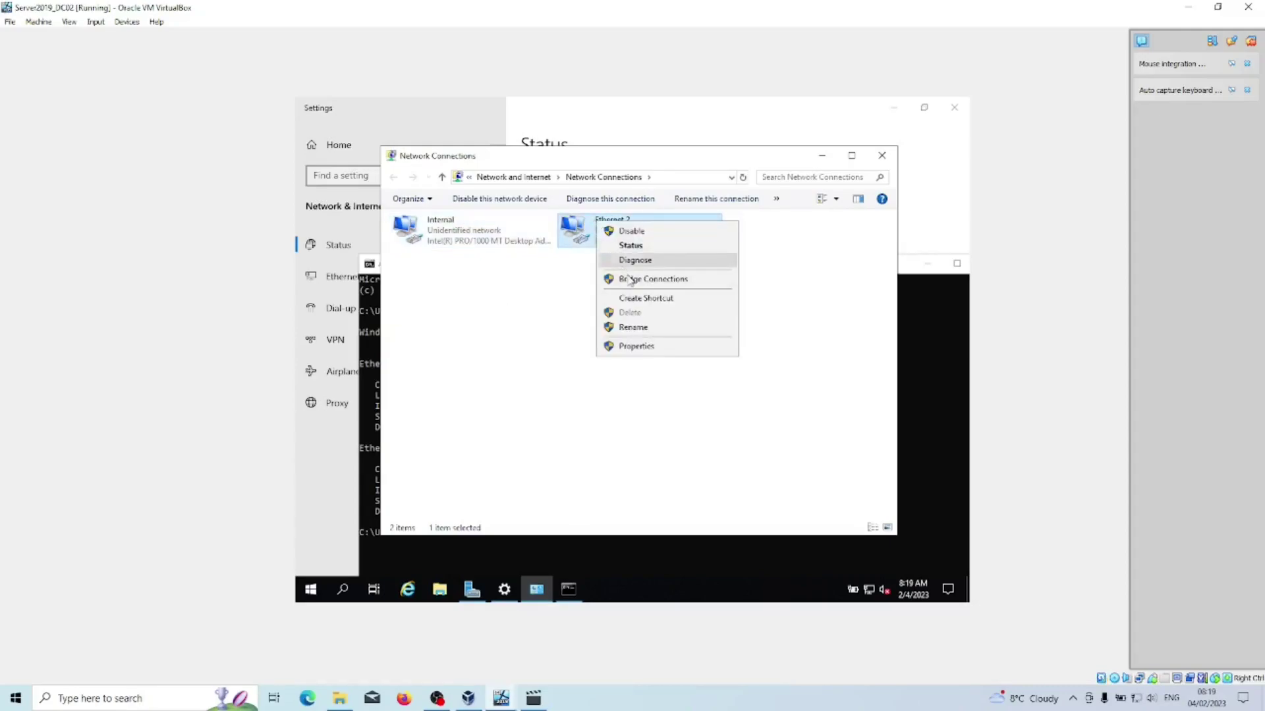
type("m")
type("Internet")
key("Return")
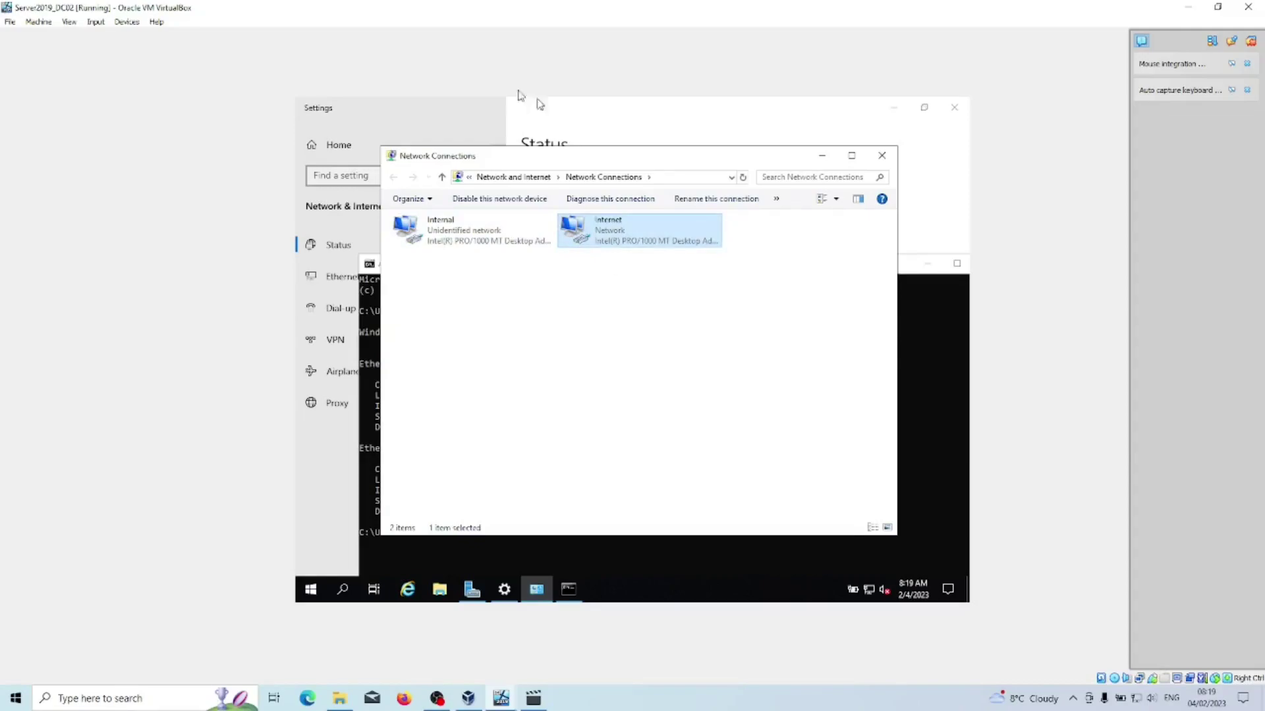
Append _dc2 to make Internal_dc2 and Internet_dc2, then return to the Command Prompt.
right_click(454, 230)
left_click(490, 338)
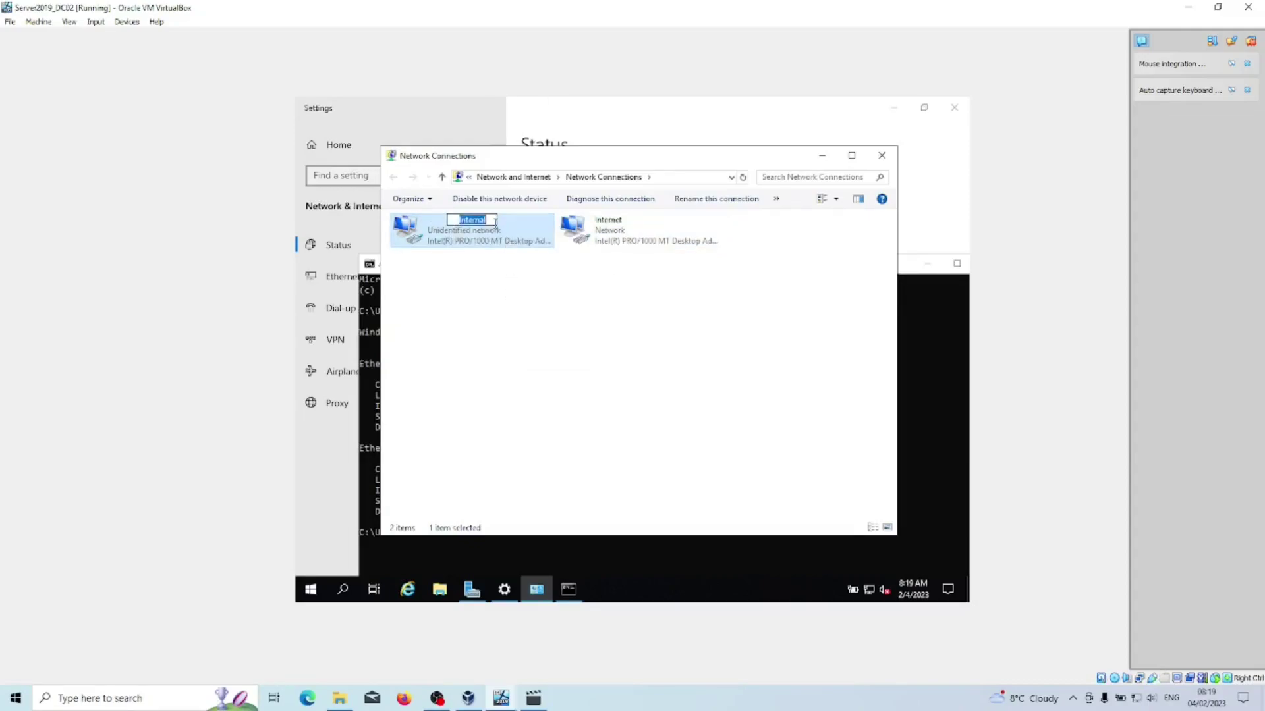
left_click(488, 219)
type("_dc2")
left_click(627, 236)
key("F2")
key("End")
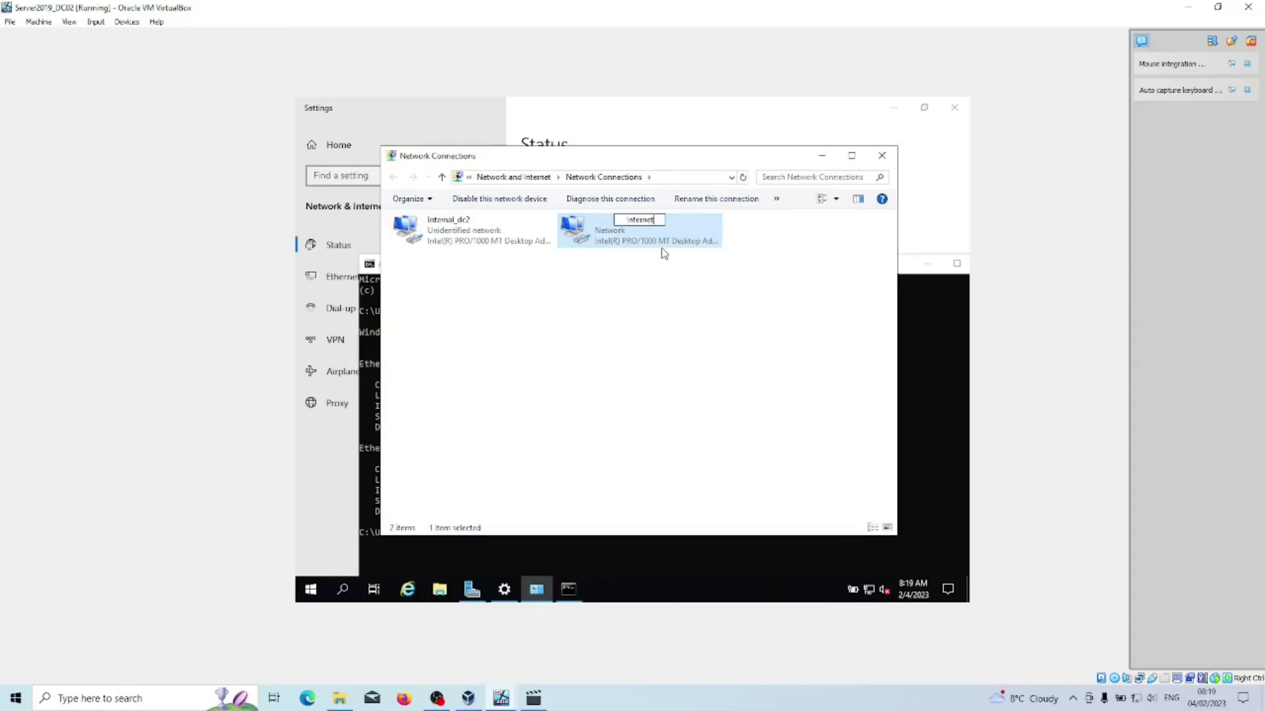
type("_dc2")
key("Return")
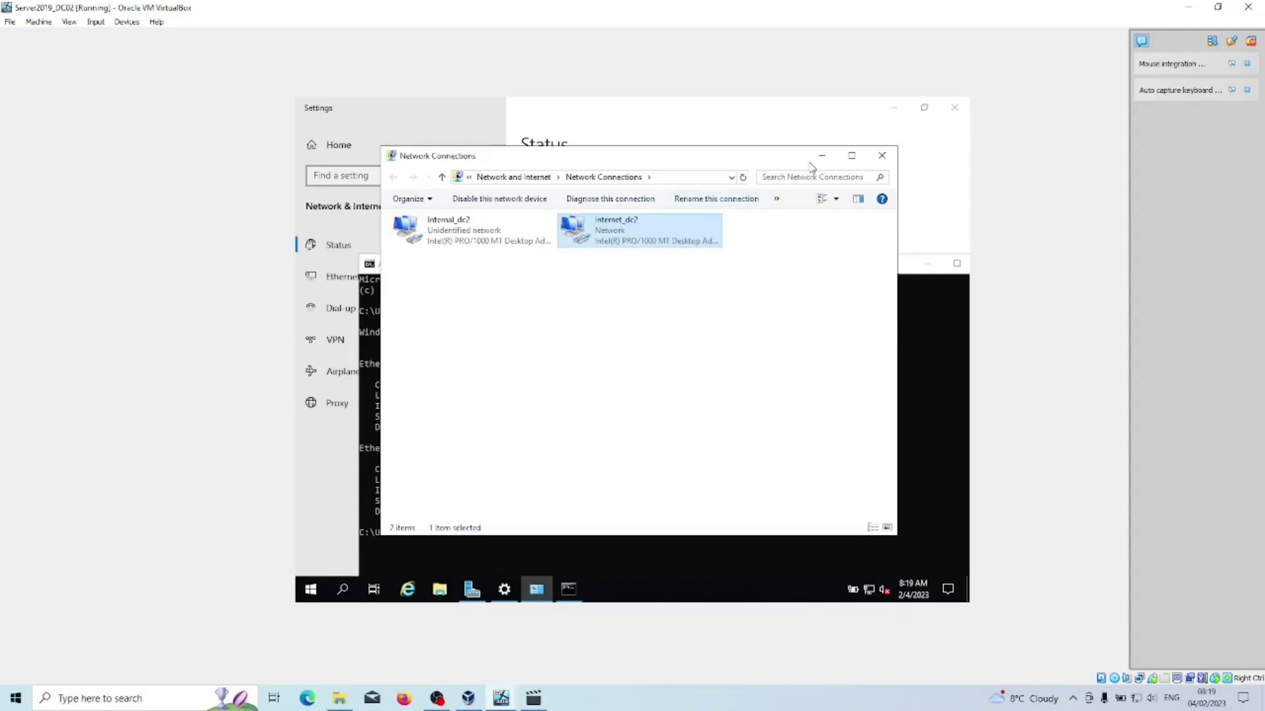
left_click(821, 155)
left_click(515, 531)
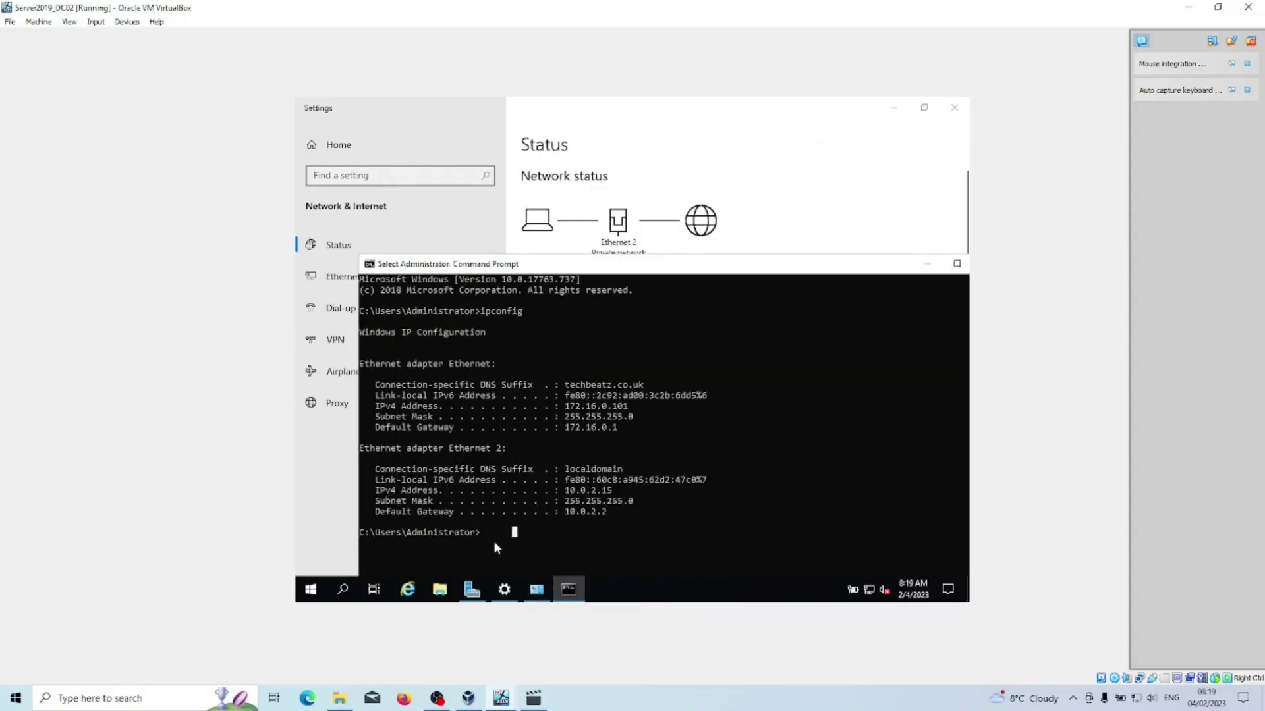
Rerun ipconfig to confirm Internal_dc2 shows 172.16.0.2, then minimize the Command Prompt.
key("Up")
key("Return")
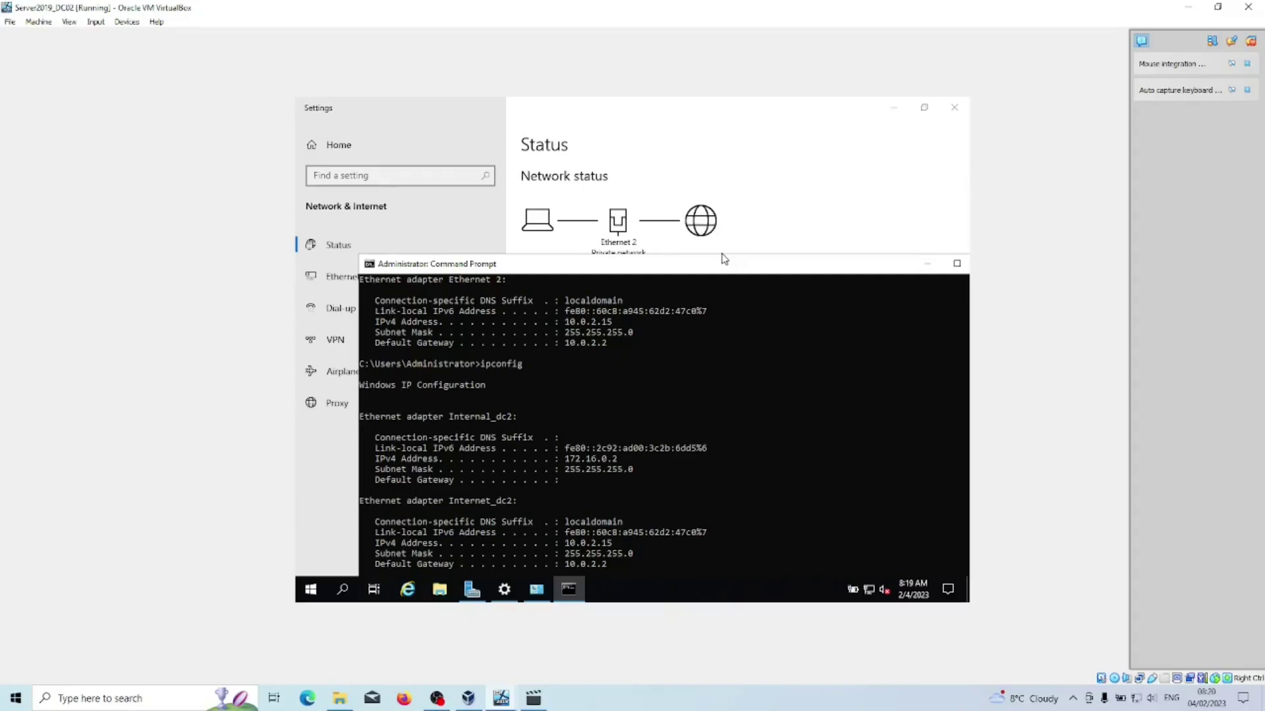
left_click(928, 263)
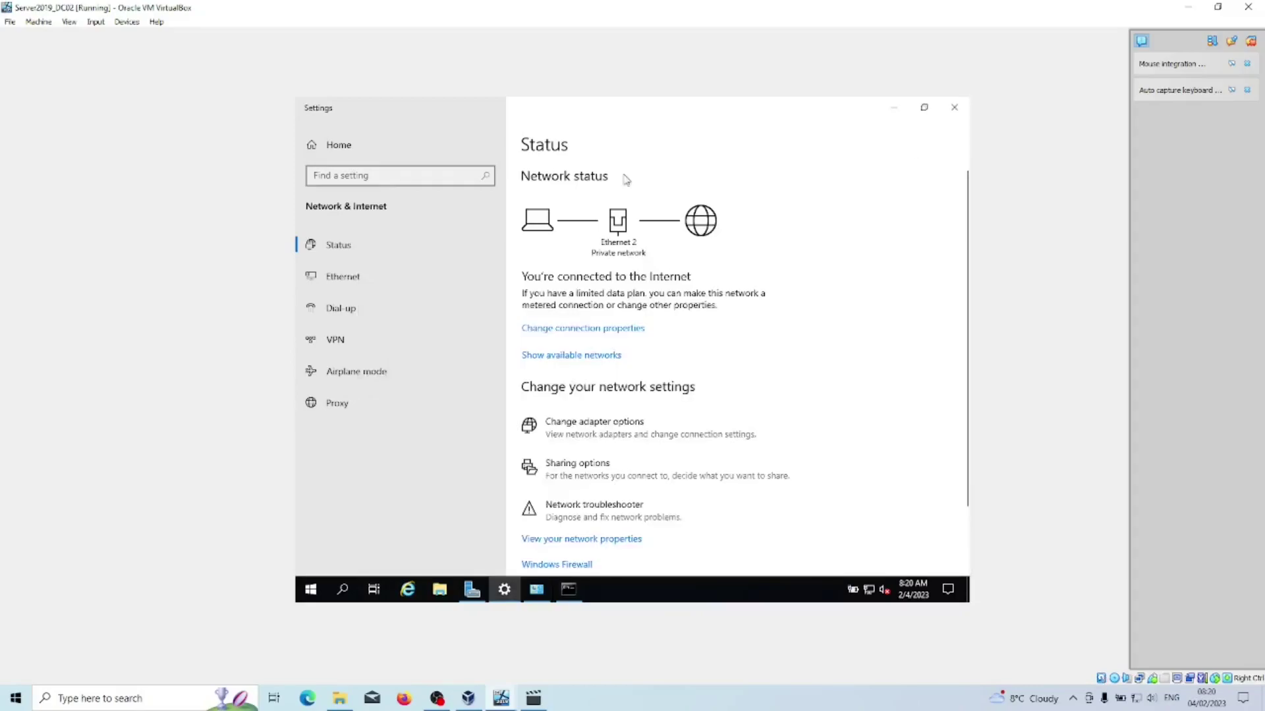
Open DC02's System settings and back out of the Rename this PC dialog.
left_click(331, 145)
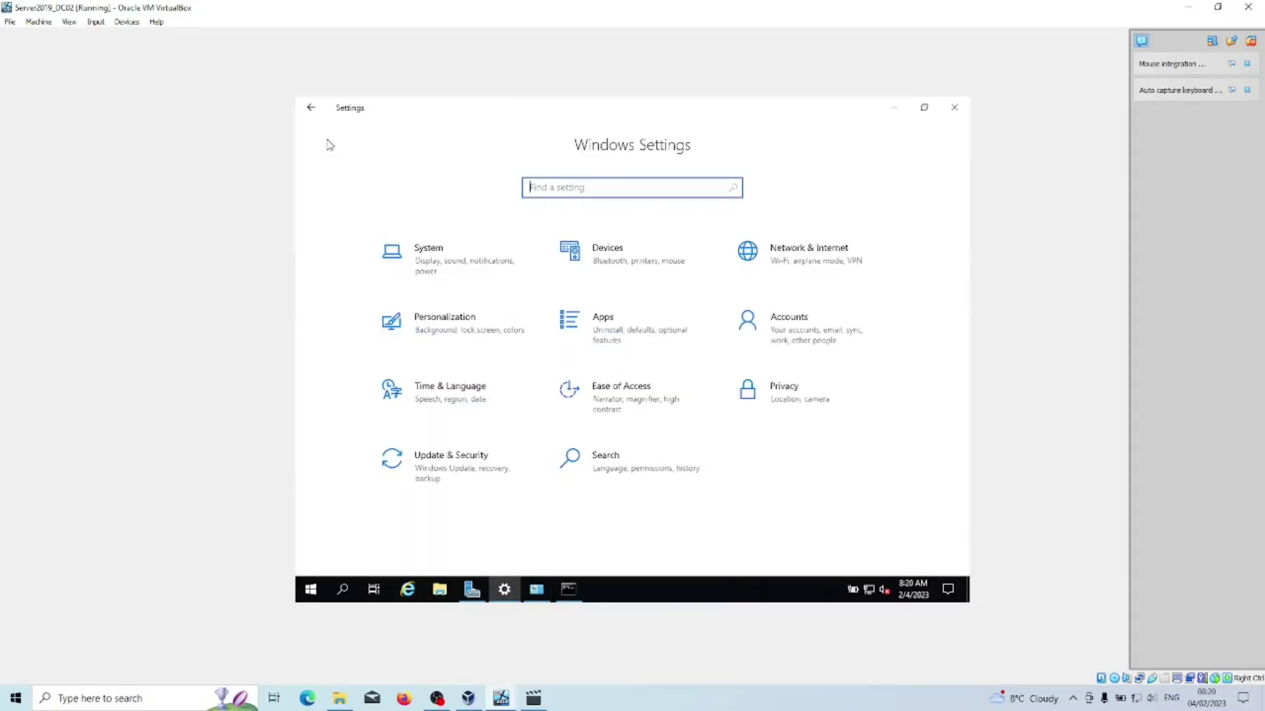
left_click(446, 286)
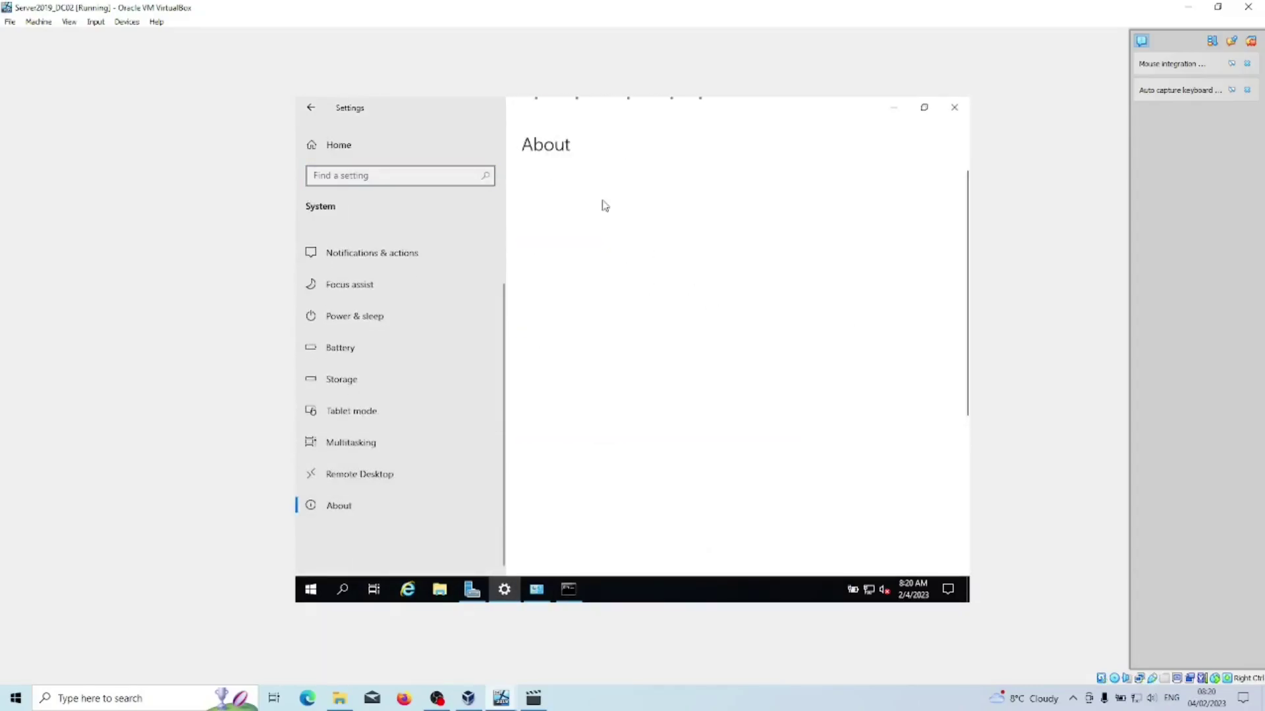
left_click(586, 304)
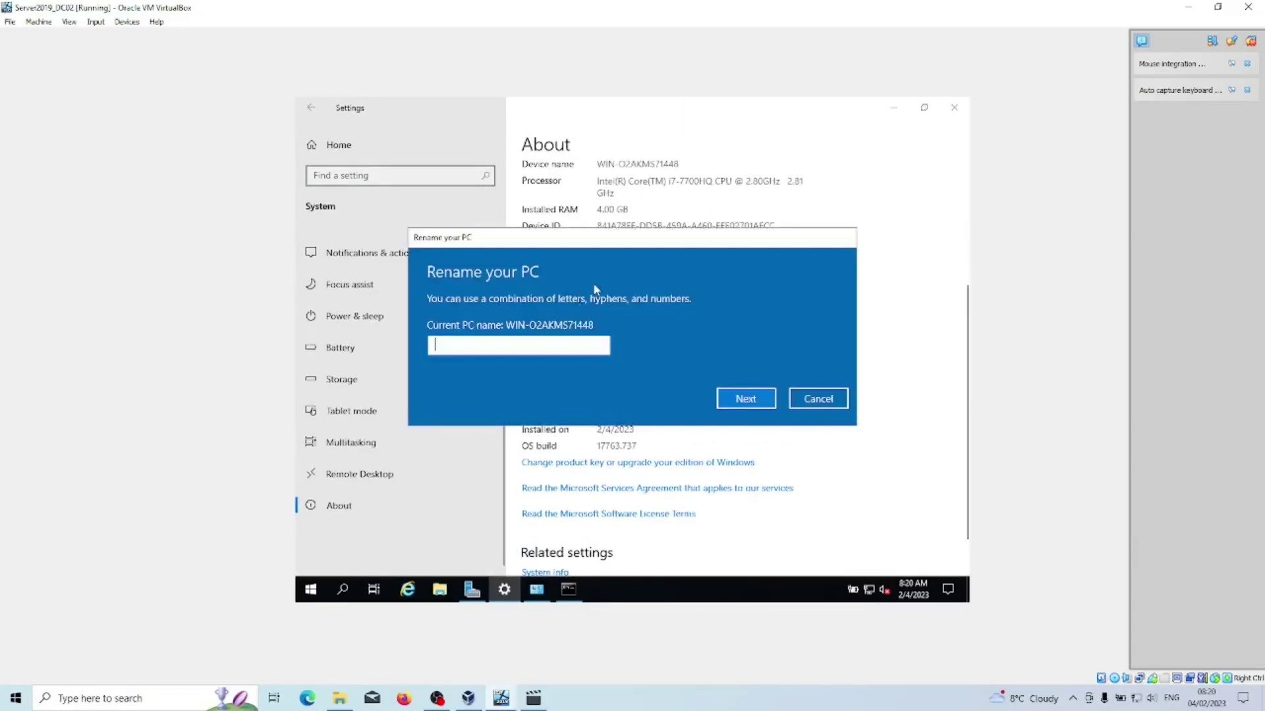
left_click(800, 398)
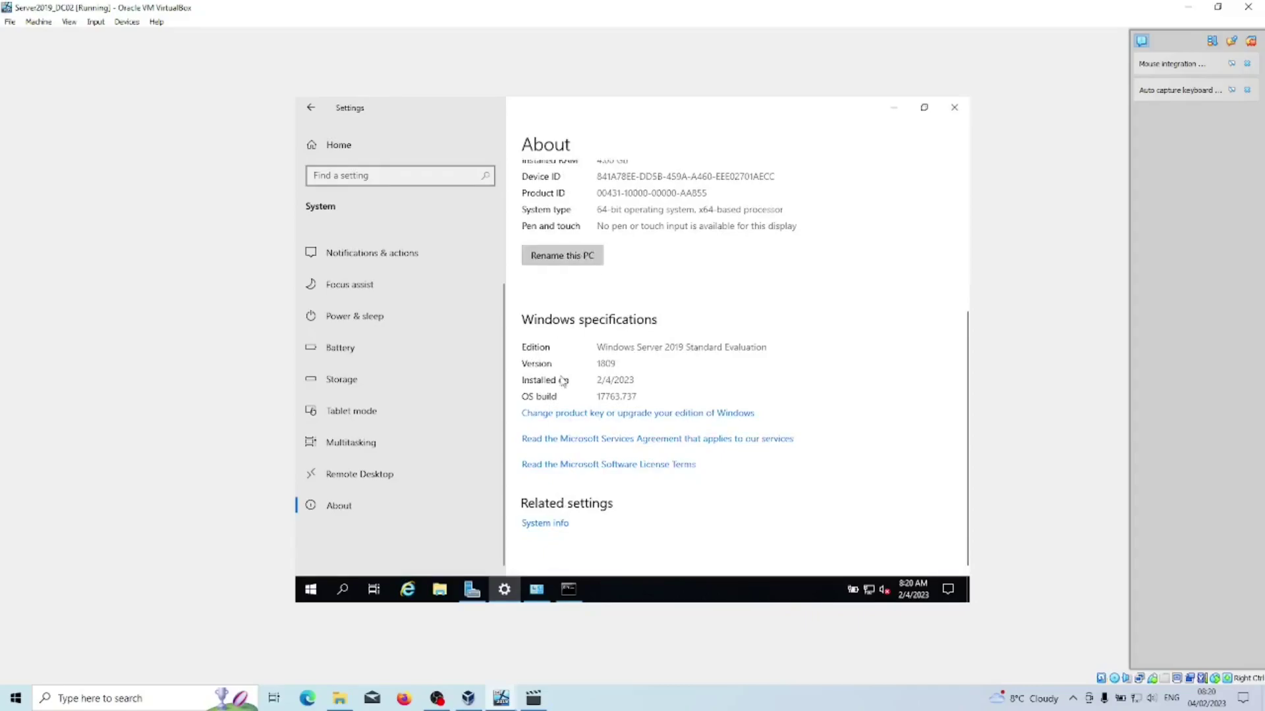
Open DC02's Computer Name/Domain Changes dialog via classic System properties, then switch to VirtualBox Manager.
left_click(545, 524)
left_click(866, 417)
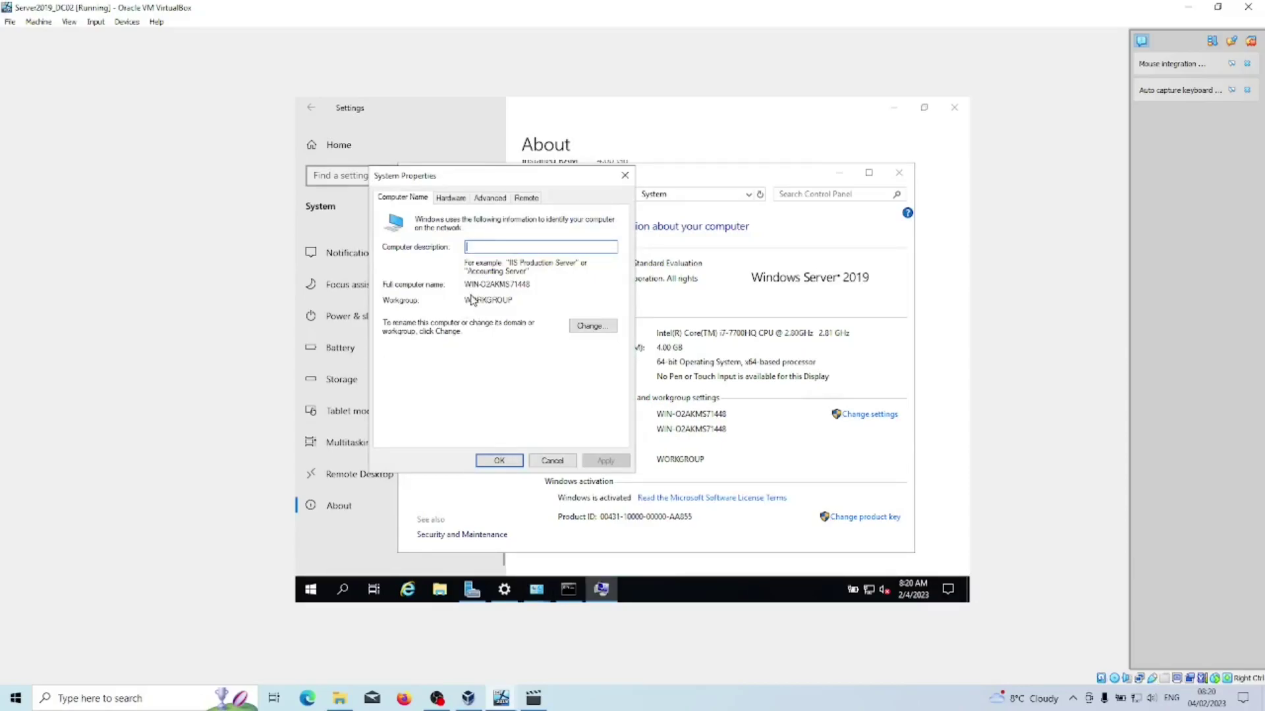
left_click(593, 325)
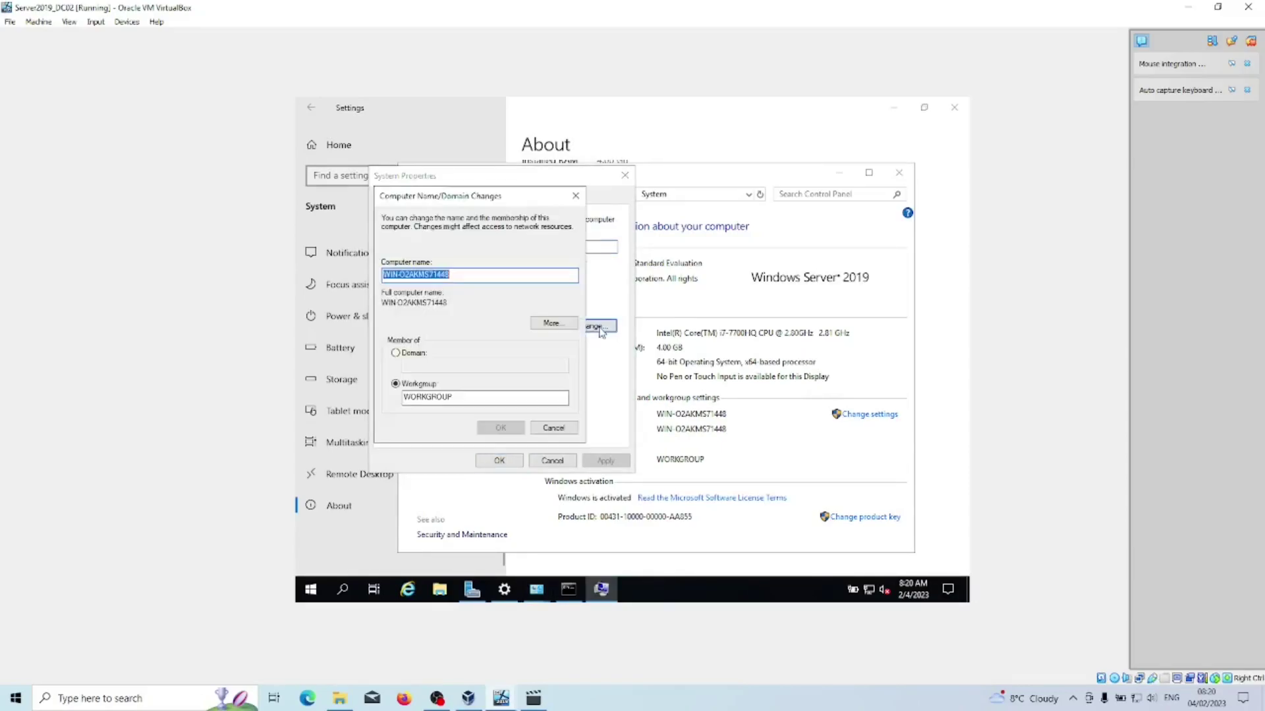
left_click(472, 277)
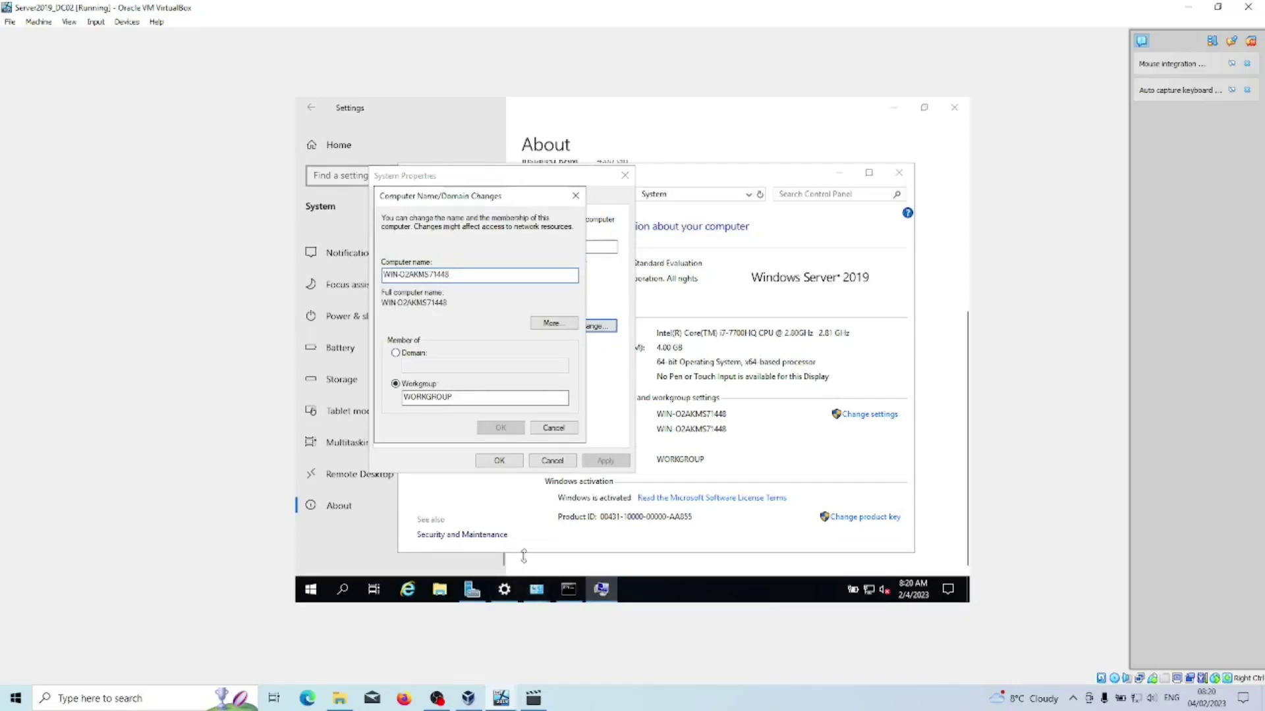
left_click(468, 698)
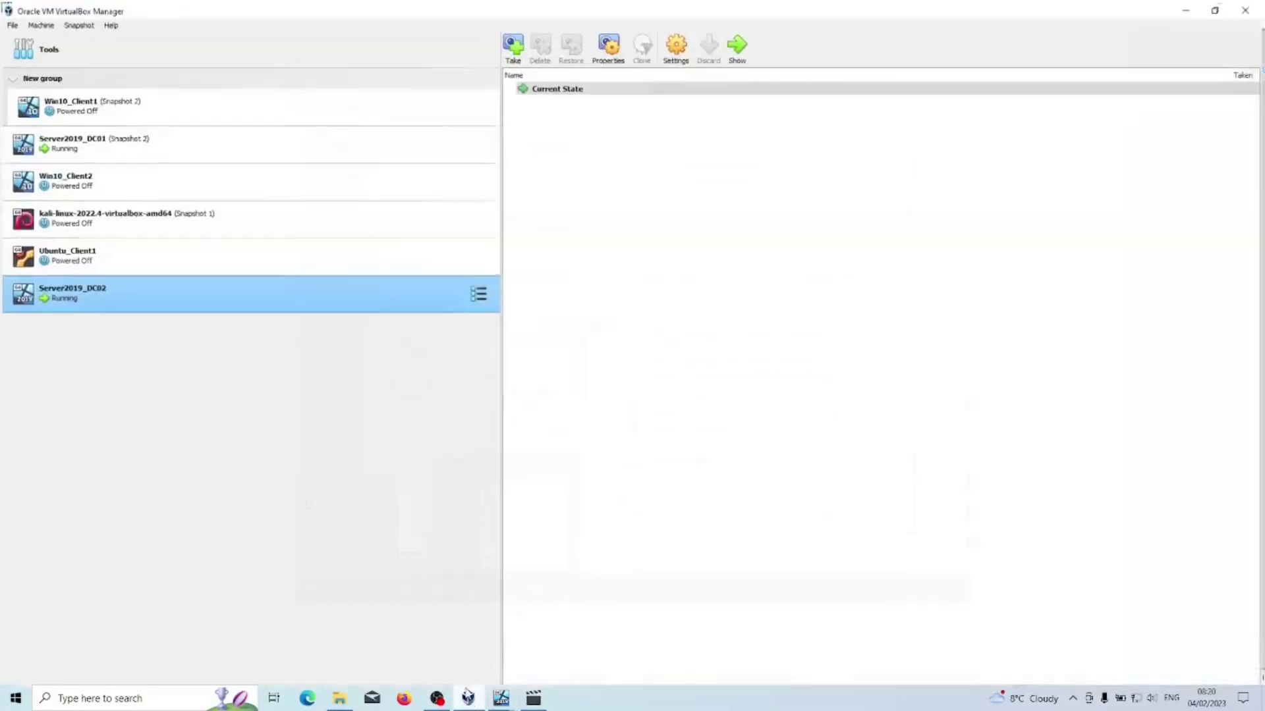
Select Server2019_DC01 in VirtualBox Manager, glance at its settings, and bring its VM window forward.
left_click(94, 149)
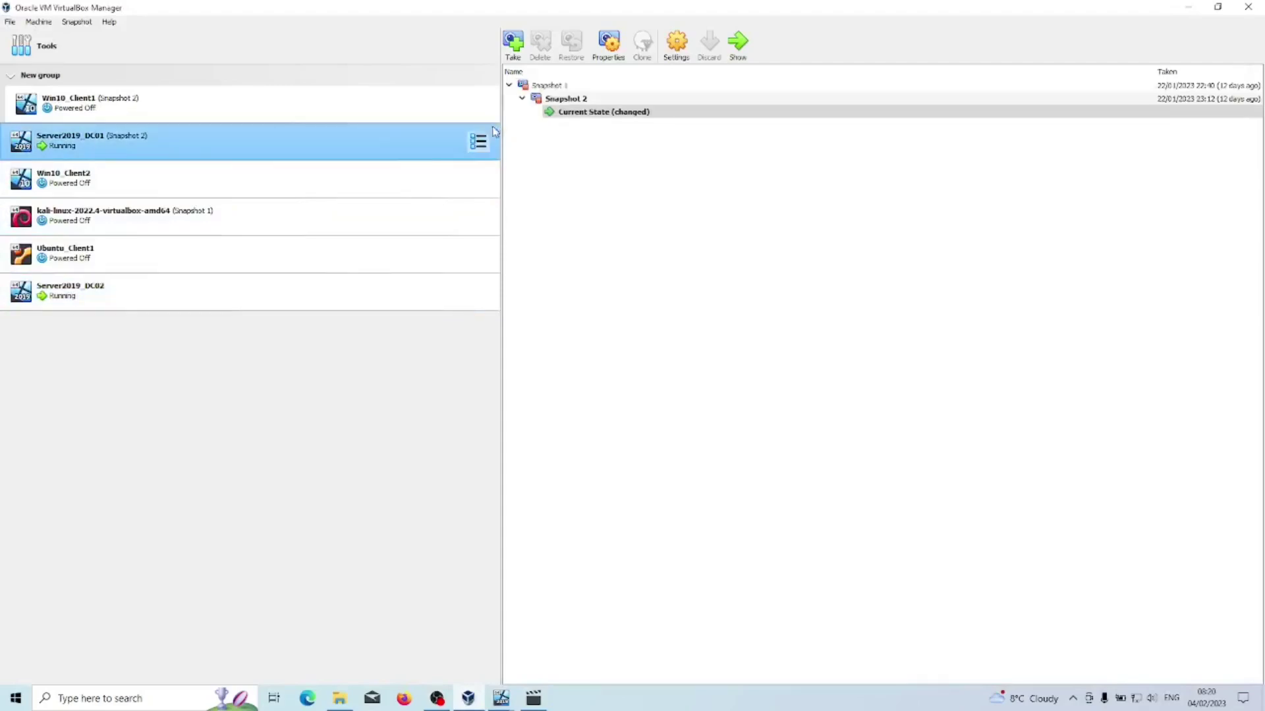
left_click(677, 45)
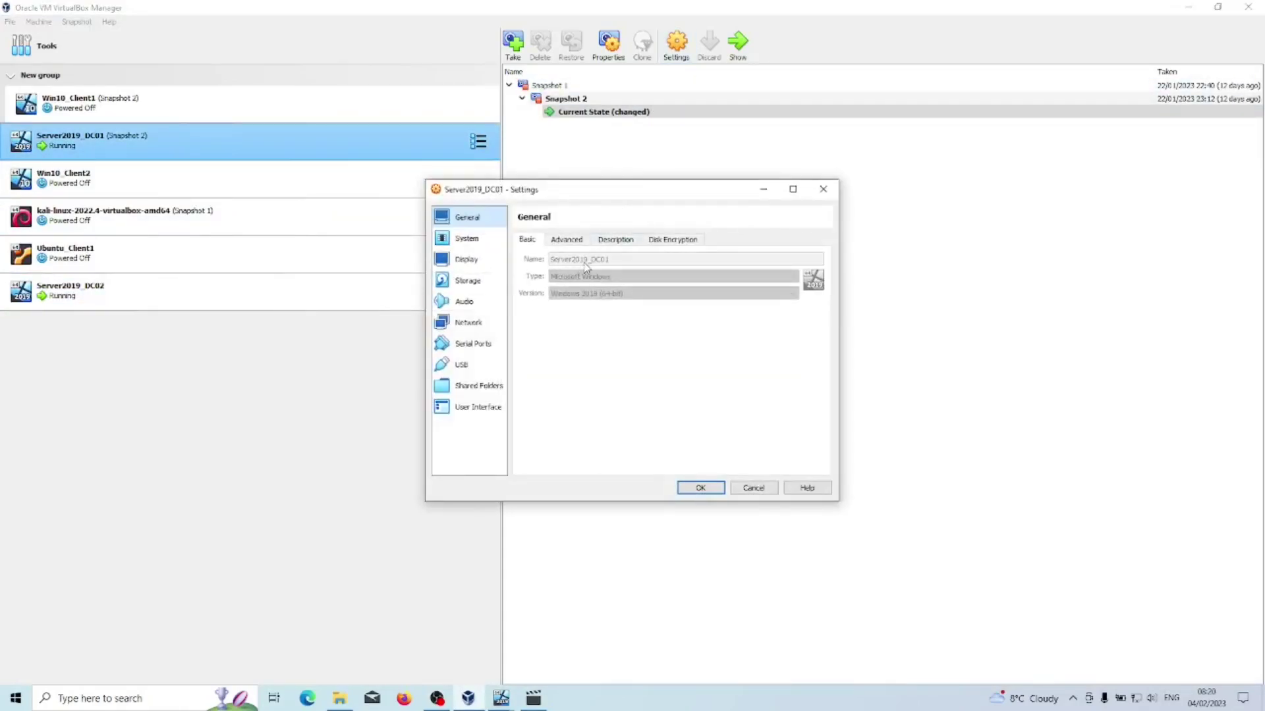
left_click(763, 189)
left_click(1188, 7)
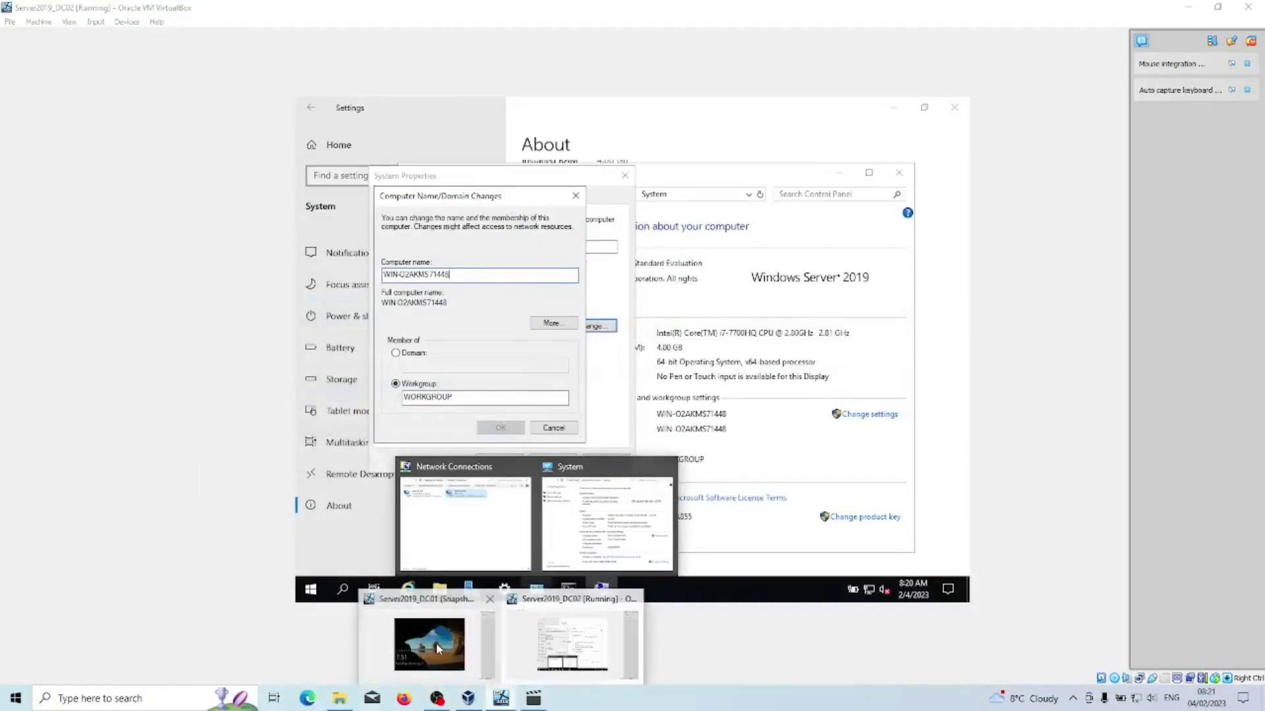
left_click(438, 649)
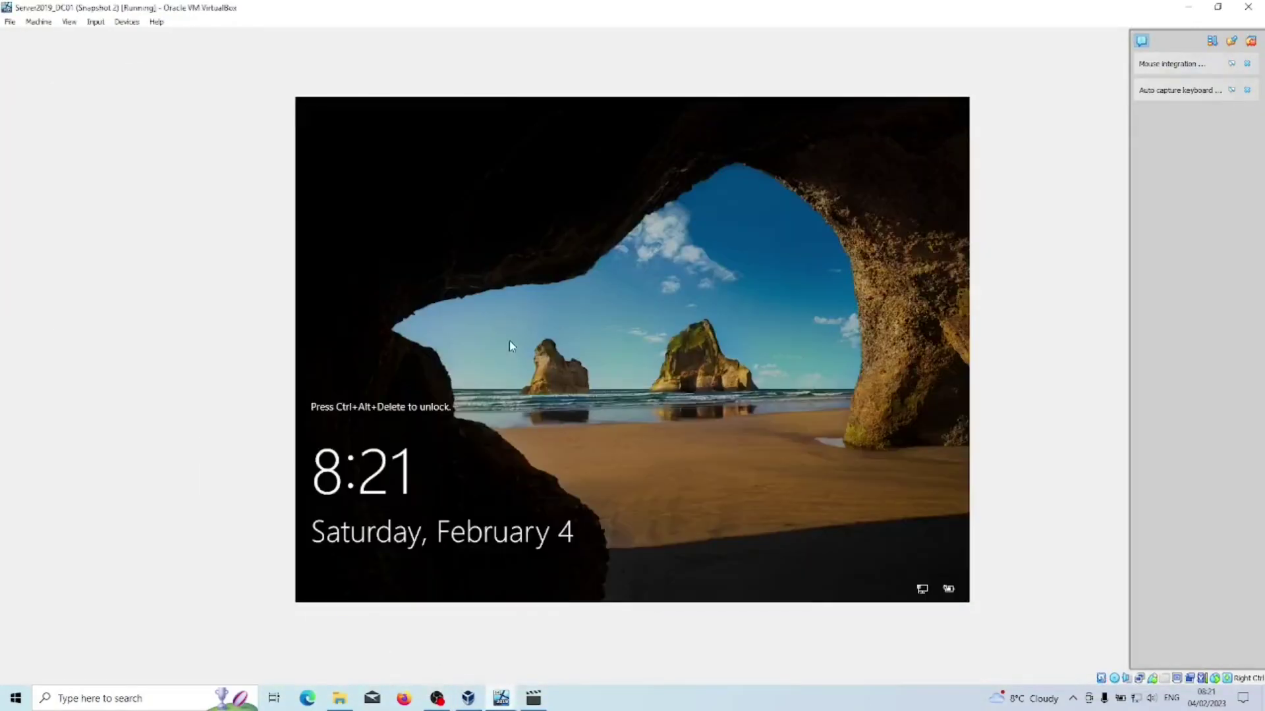
Unlock DC01 with the administrator password, check its domain controllers, then enter Server2019-dc2 as DC02's name.
left_click(90, 24)
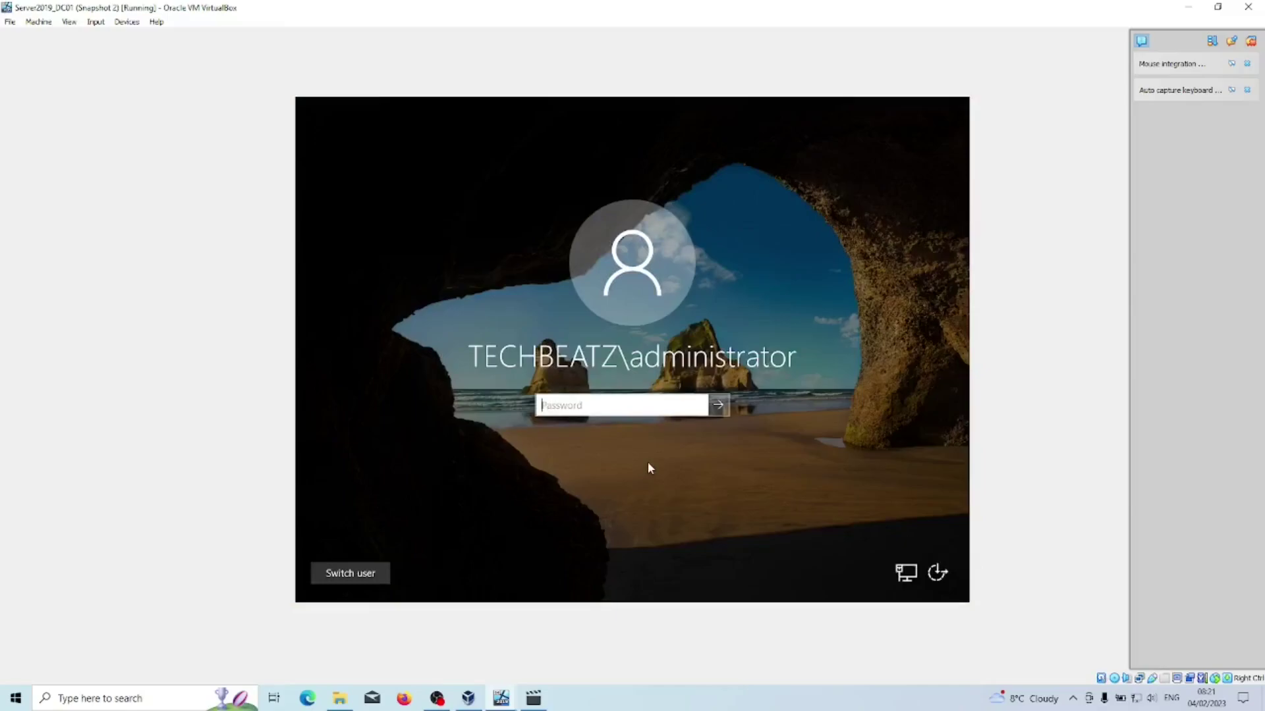
type("P@ssw0rd123")
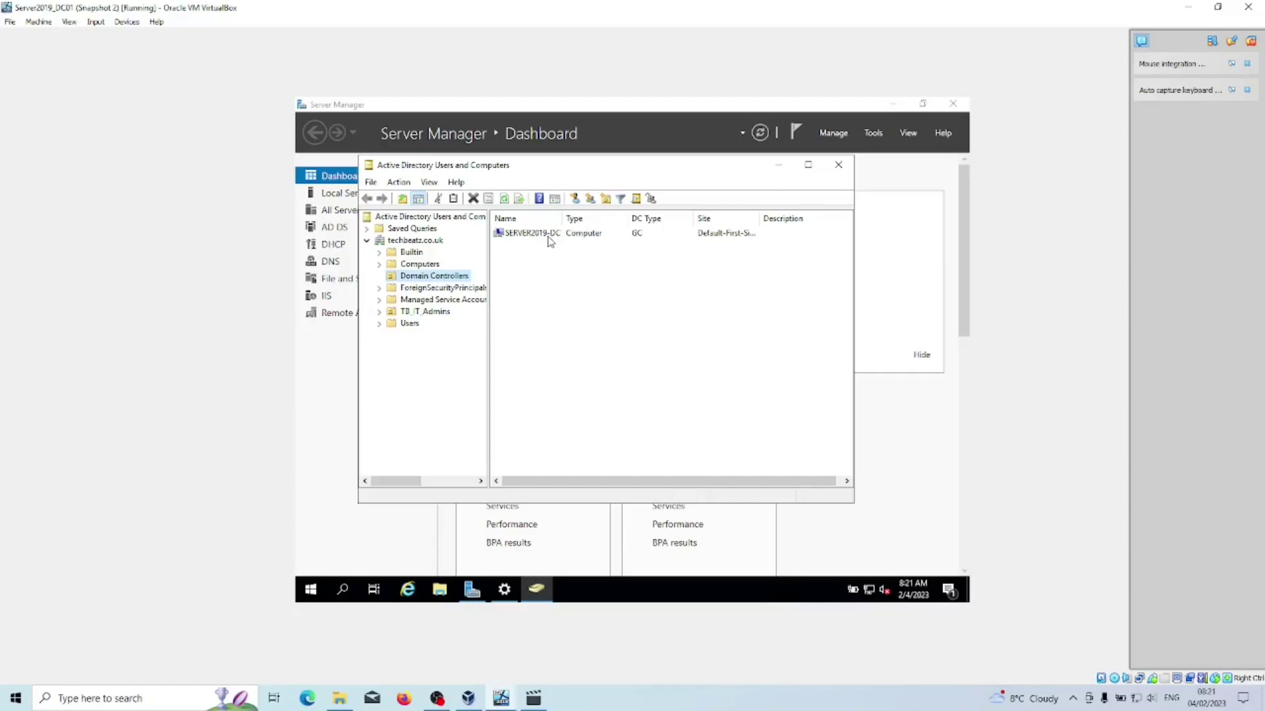
left_click(777, 165)
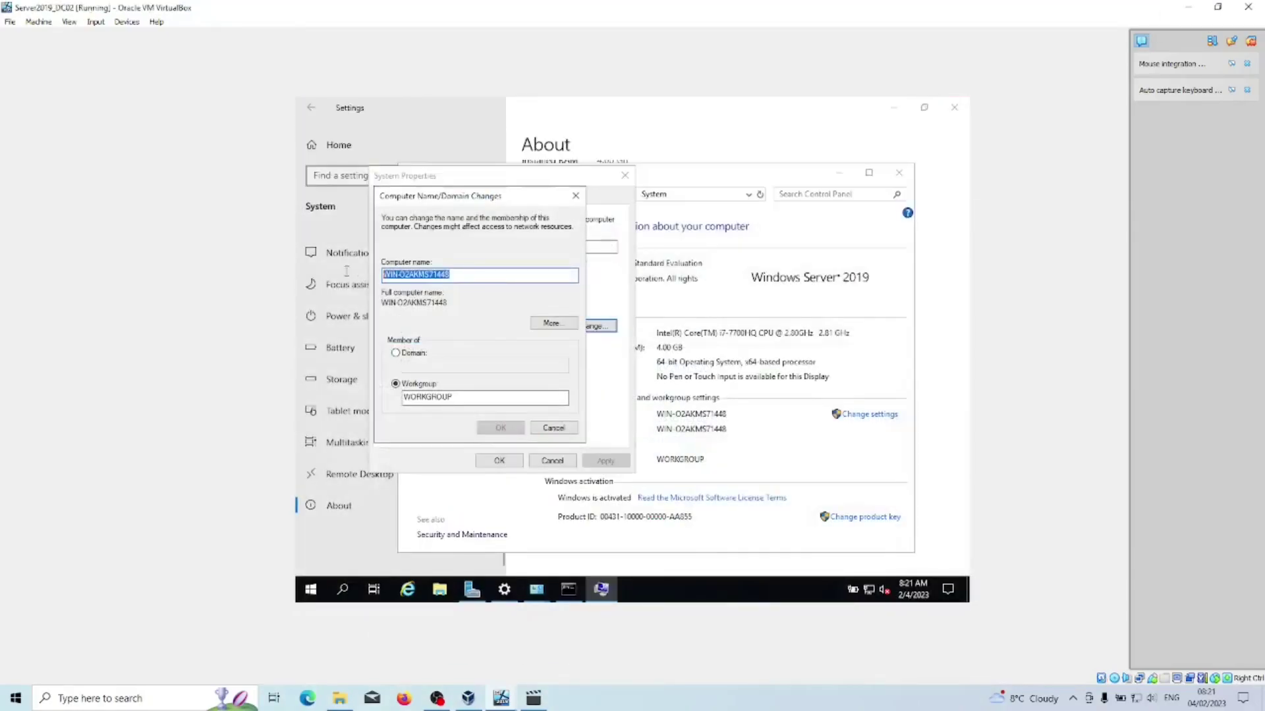
type("Server2019-dc2")
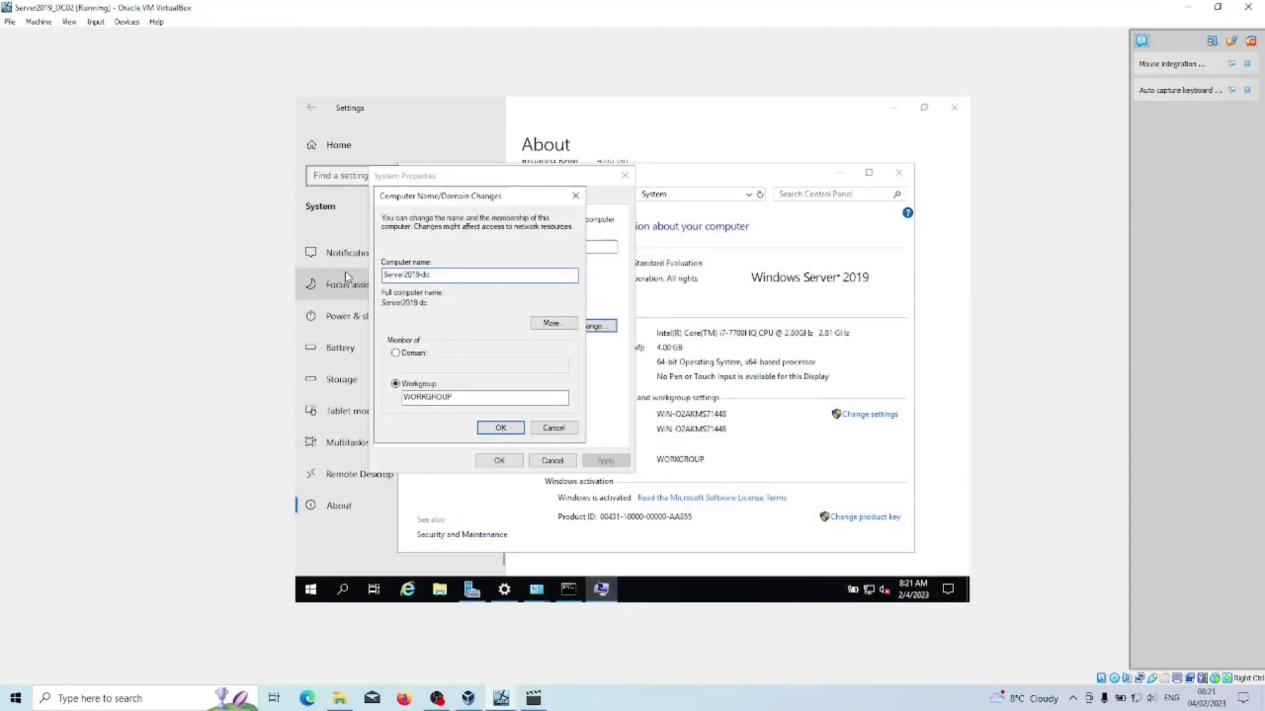
Make DC02 a member of the techbeatz domain, then bring DC01 forward and open its Start menu.
left_click(396, 354)
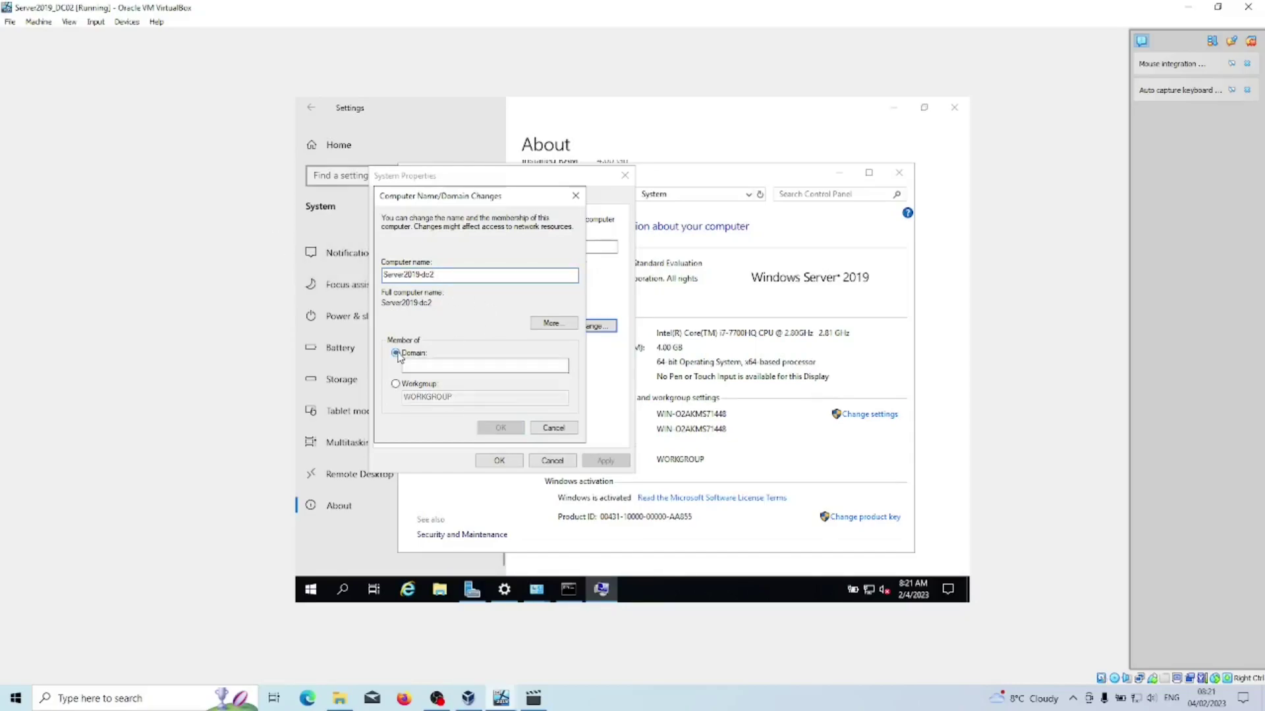
left_click(481, 371)
type("techbeatz")
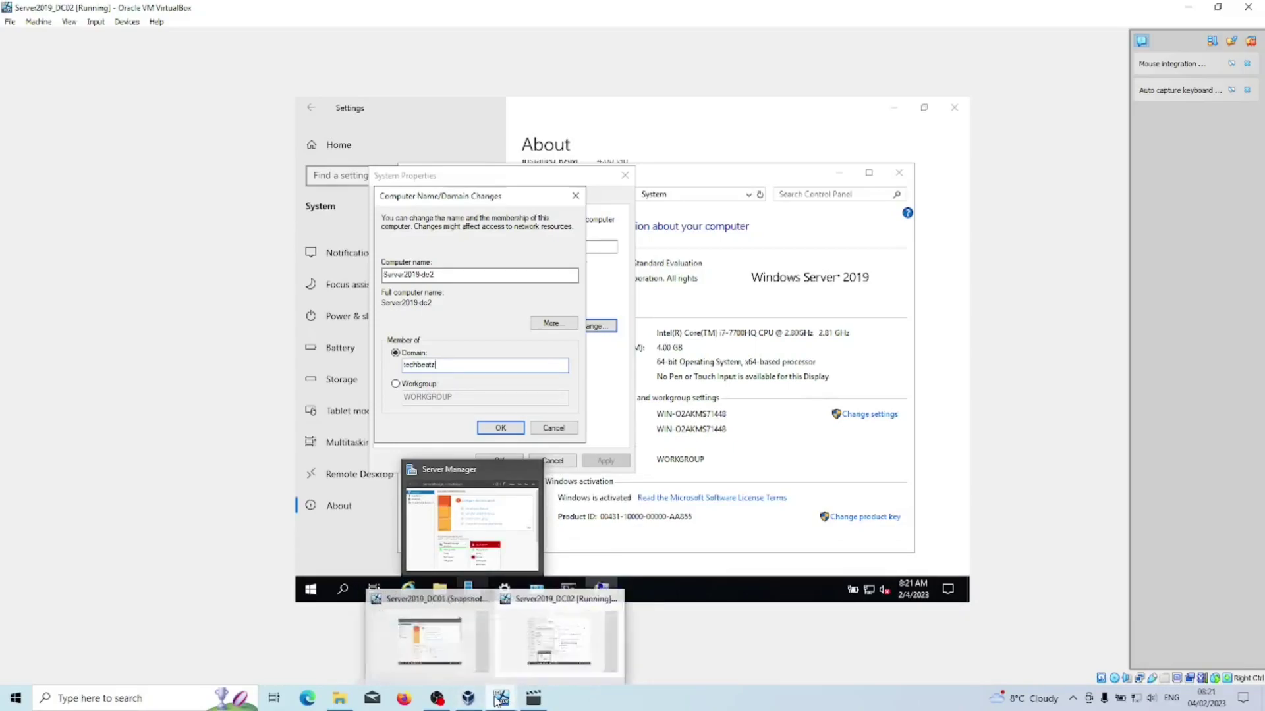
left_click(424, 642)
left_click(310, 589)
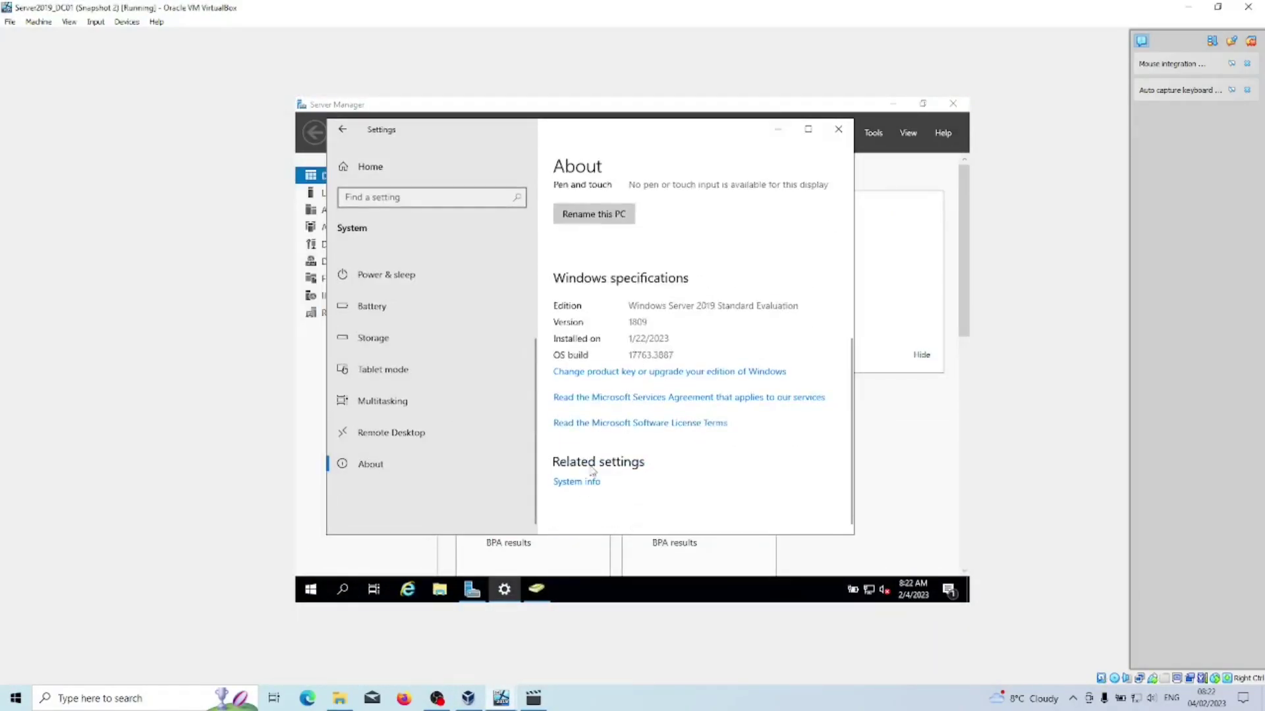
Open DC01's System info showing full name Server2019-DC.techbeatz.co.uk in domain techbeatz.co.uk.
left_click(577, 482)
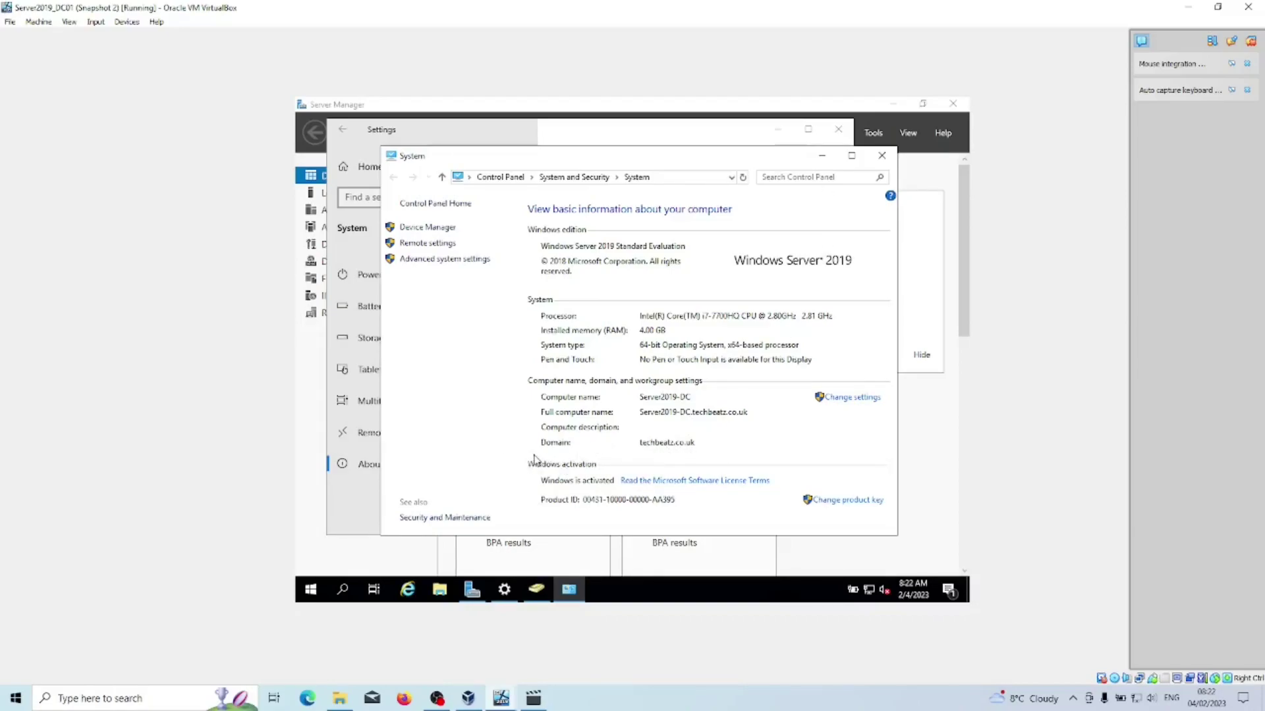
Complete the domain as techbeatz.co.uk and authenticate the join with the domain Administrator account.
mouse_move(482, 596)
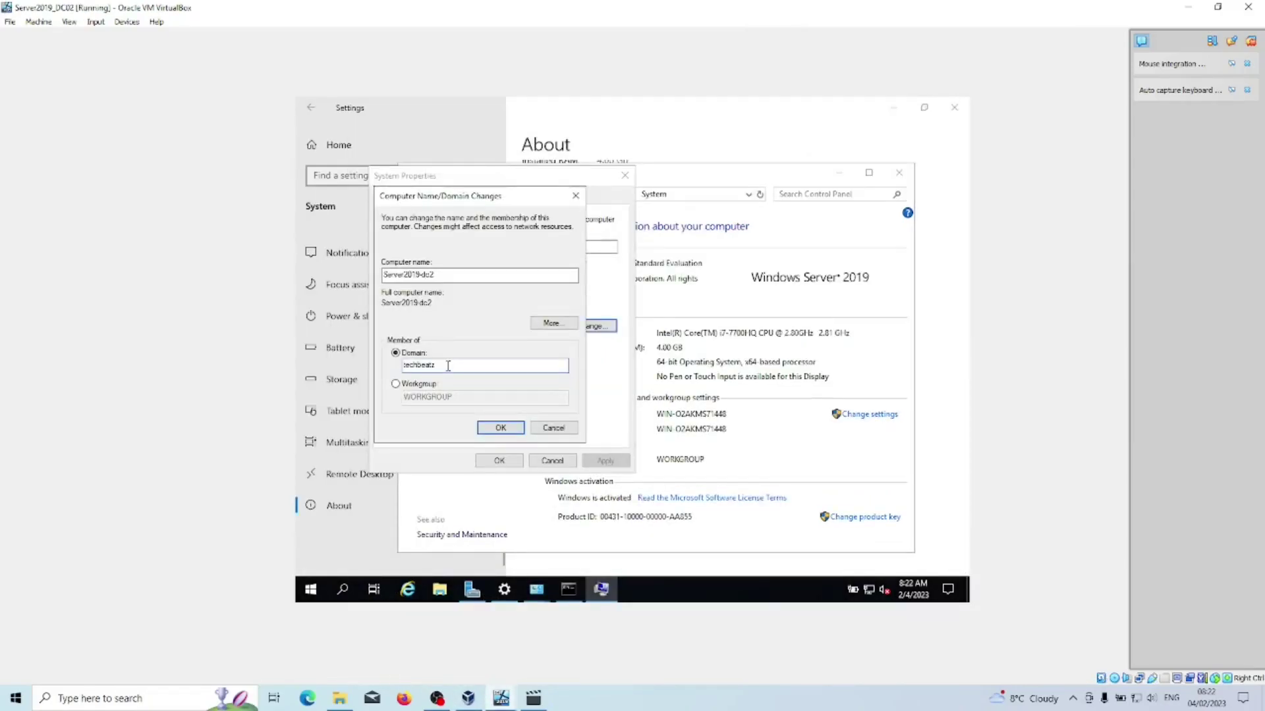
type(".co.uk")
left_click(508, 431)
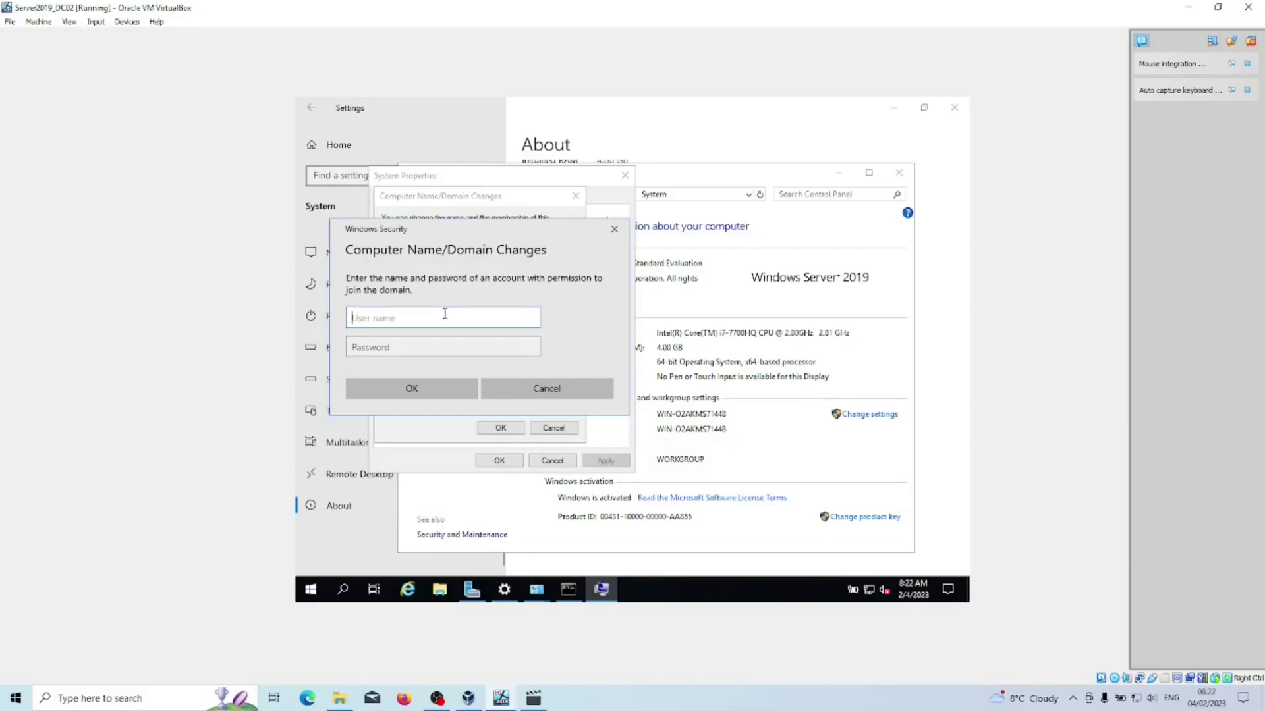
type("Administrator")
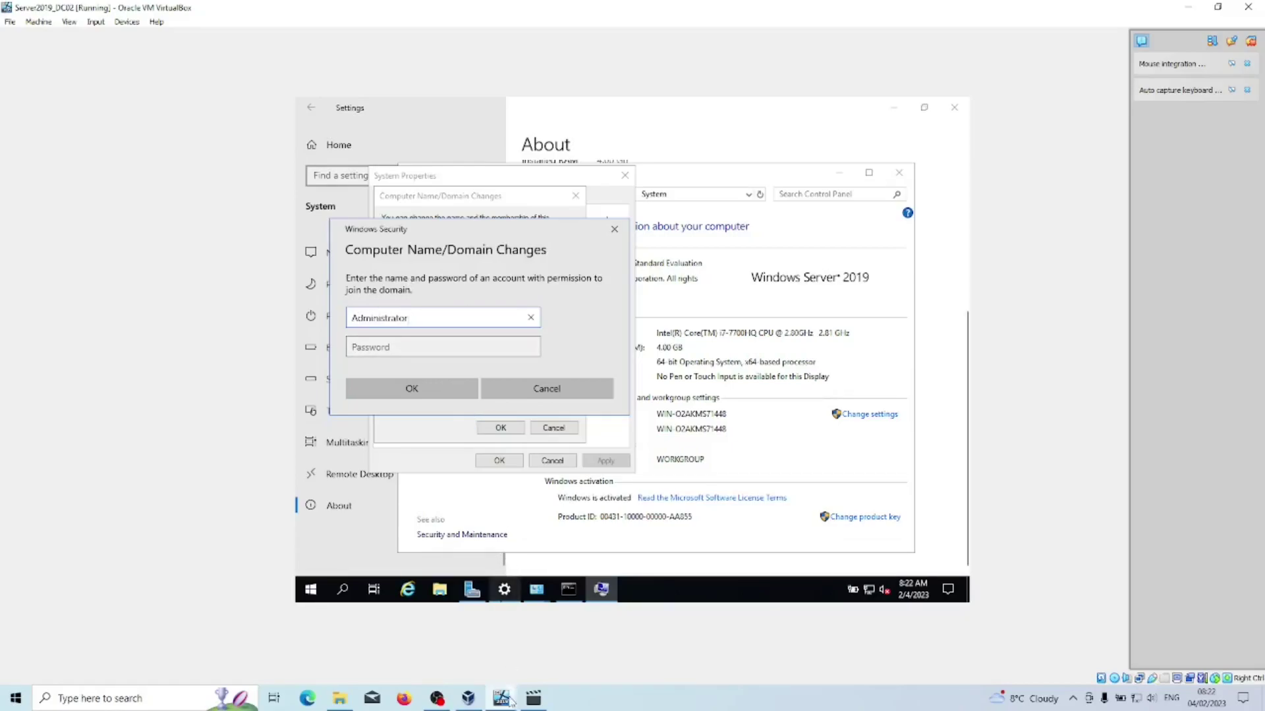
mouse_move(501, 701)
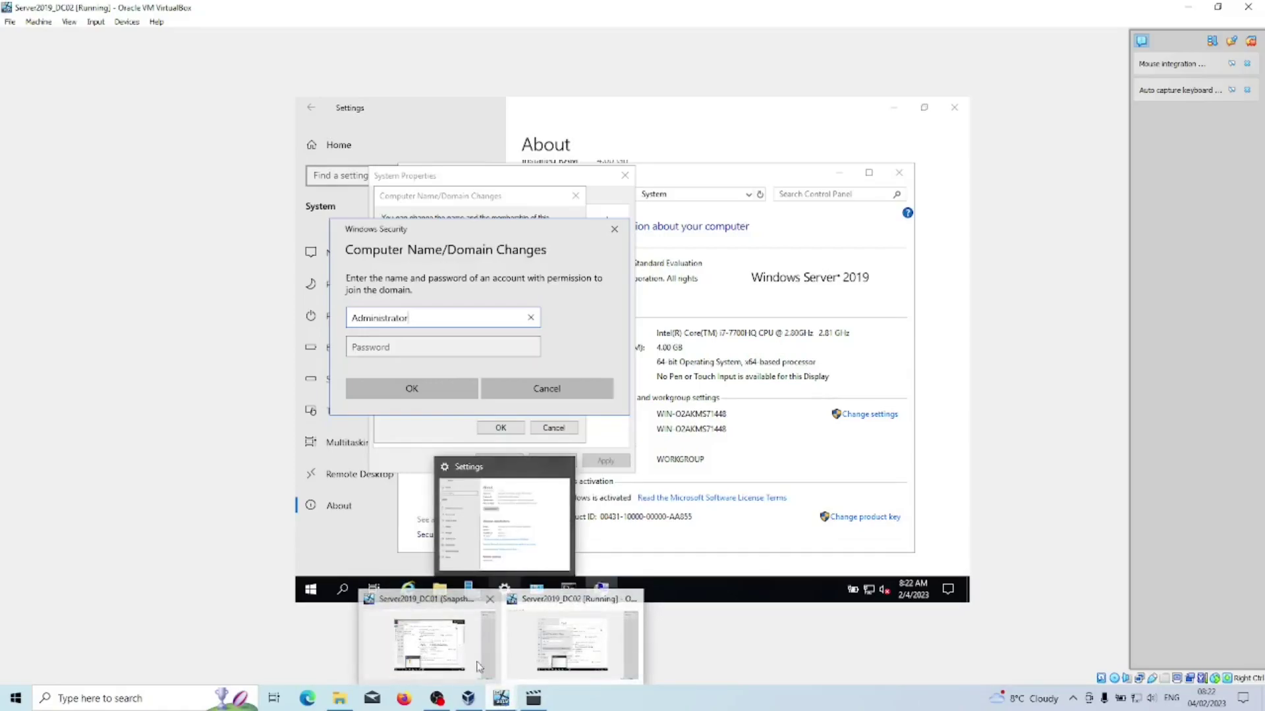
left_click(442, 650)
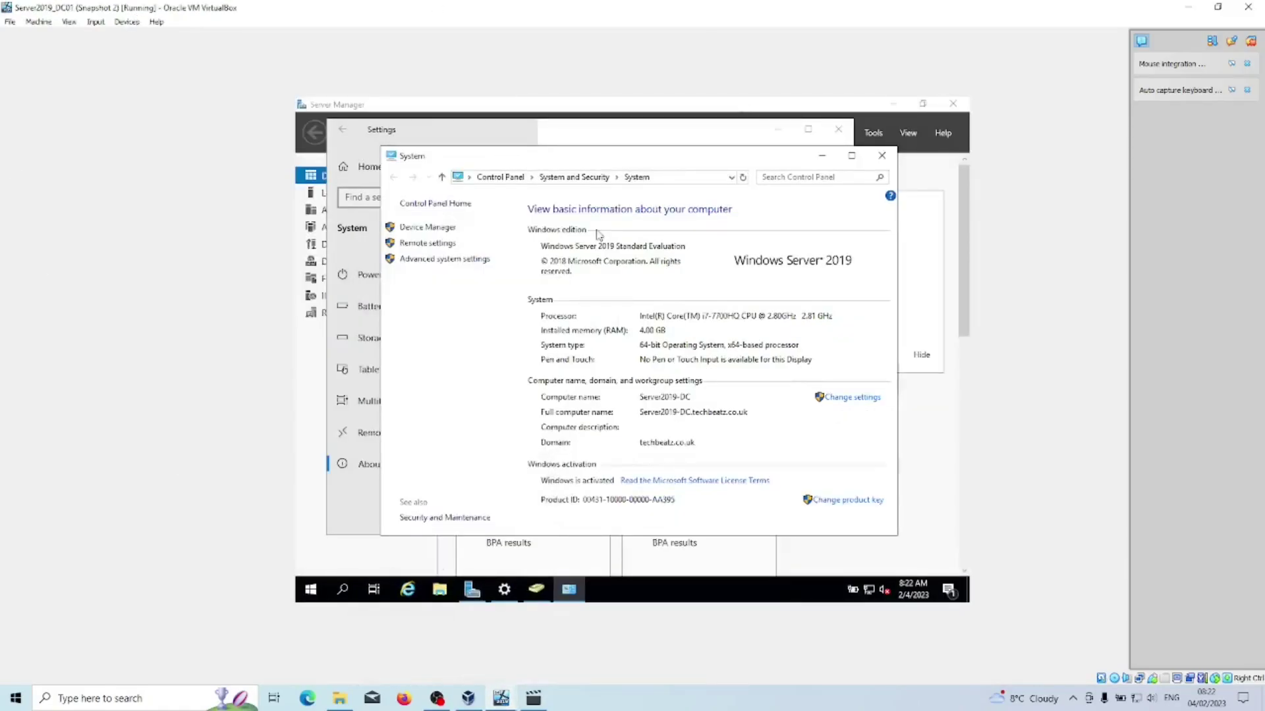
mouse_move(502, 701)
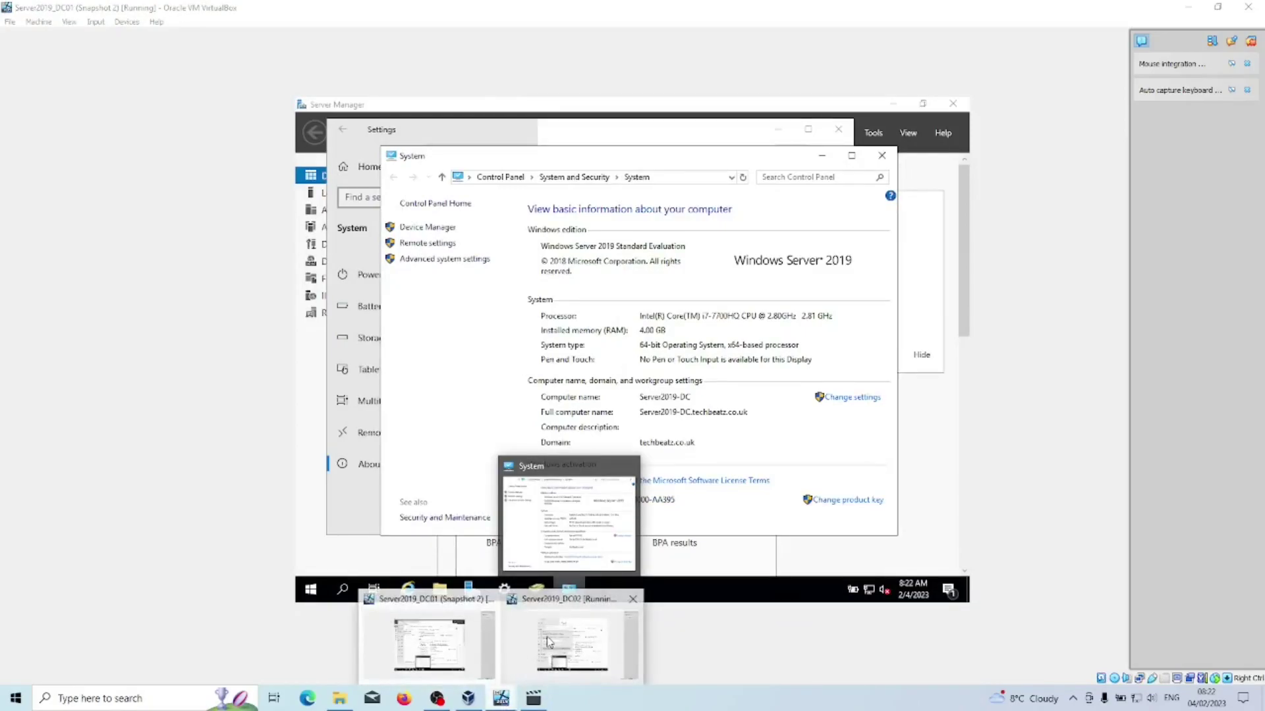
left_click(580, 649)
left_click(421, 346)
type("•••••••••••••")
key("Return")
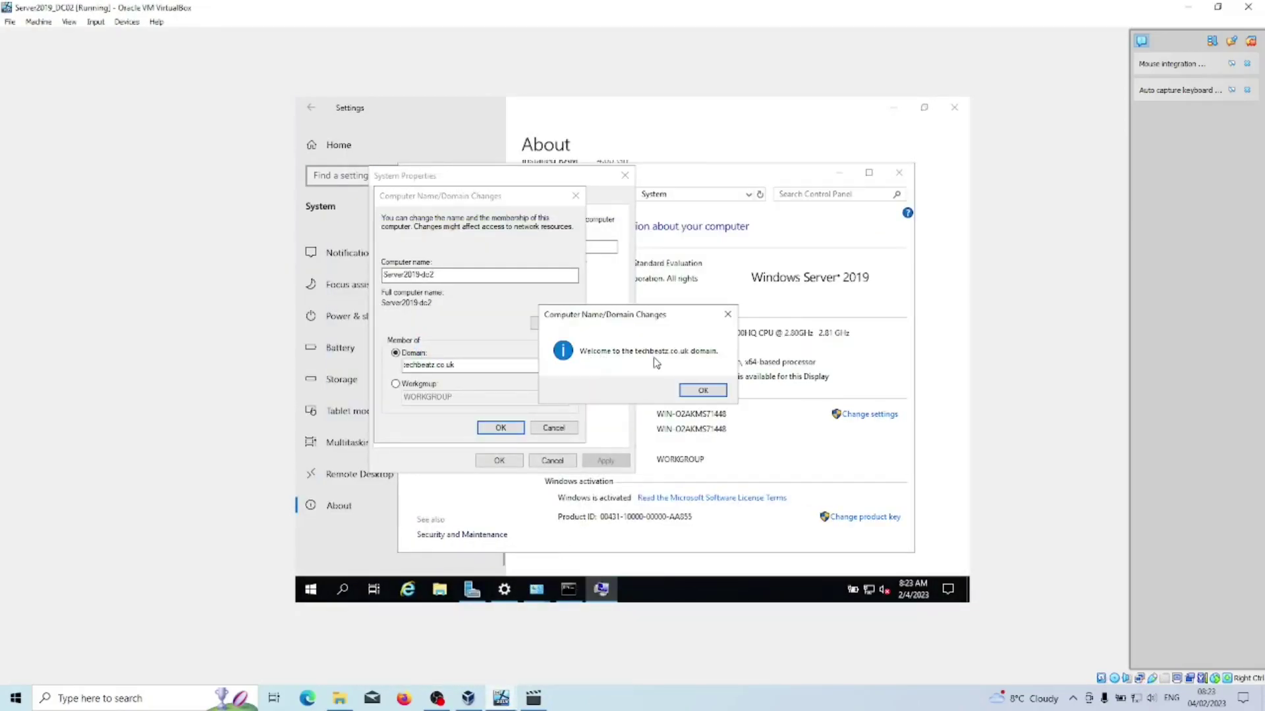
Acknowledge the welcome and restart-required notices and restart DC02 now.
left_click(704, 390)
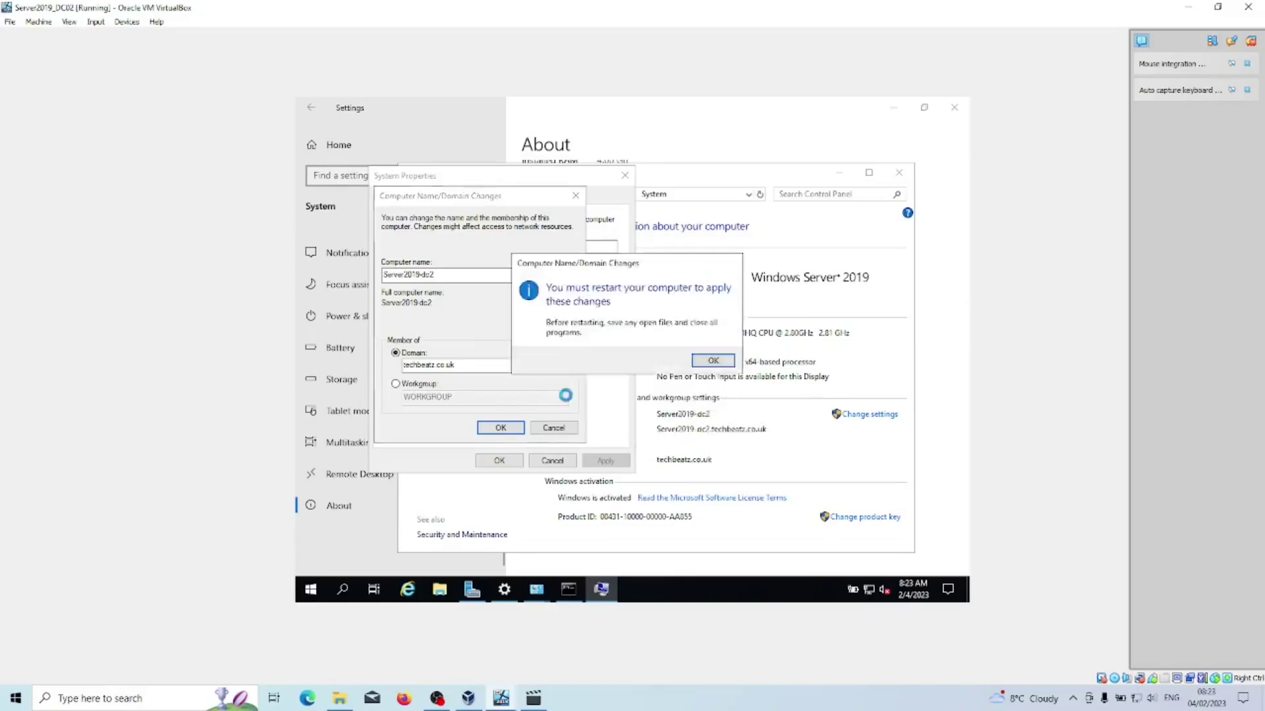
left_click(713, 361)
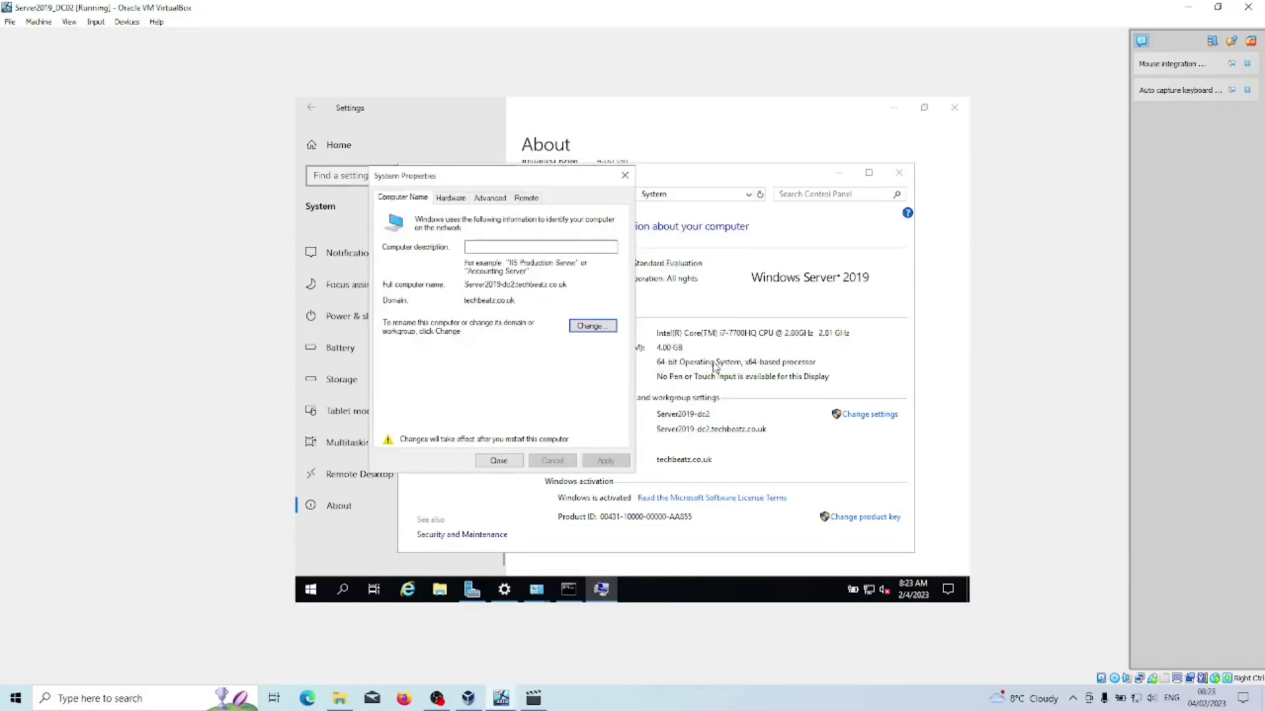
left_click(501, 462)
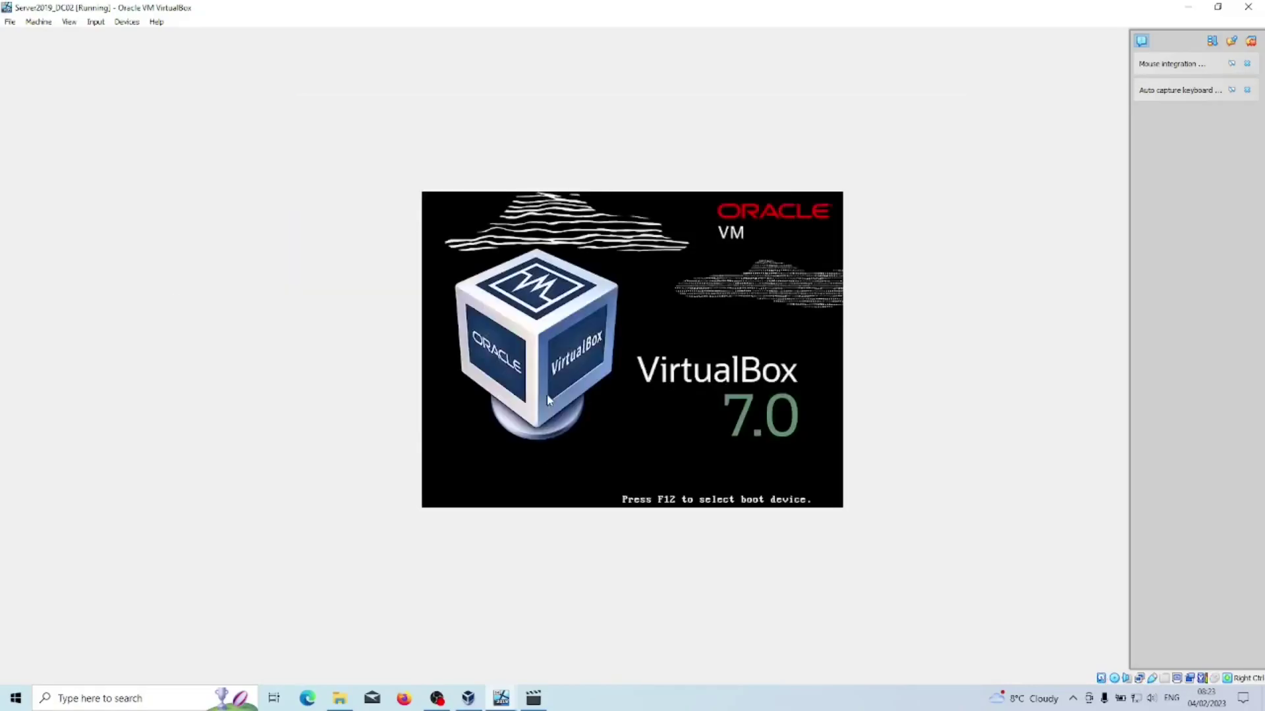
mouse_move(468, 697)
left_click(429, 642)
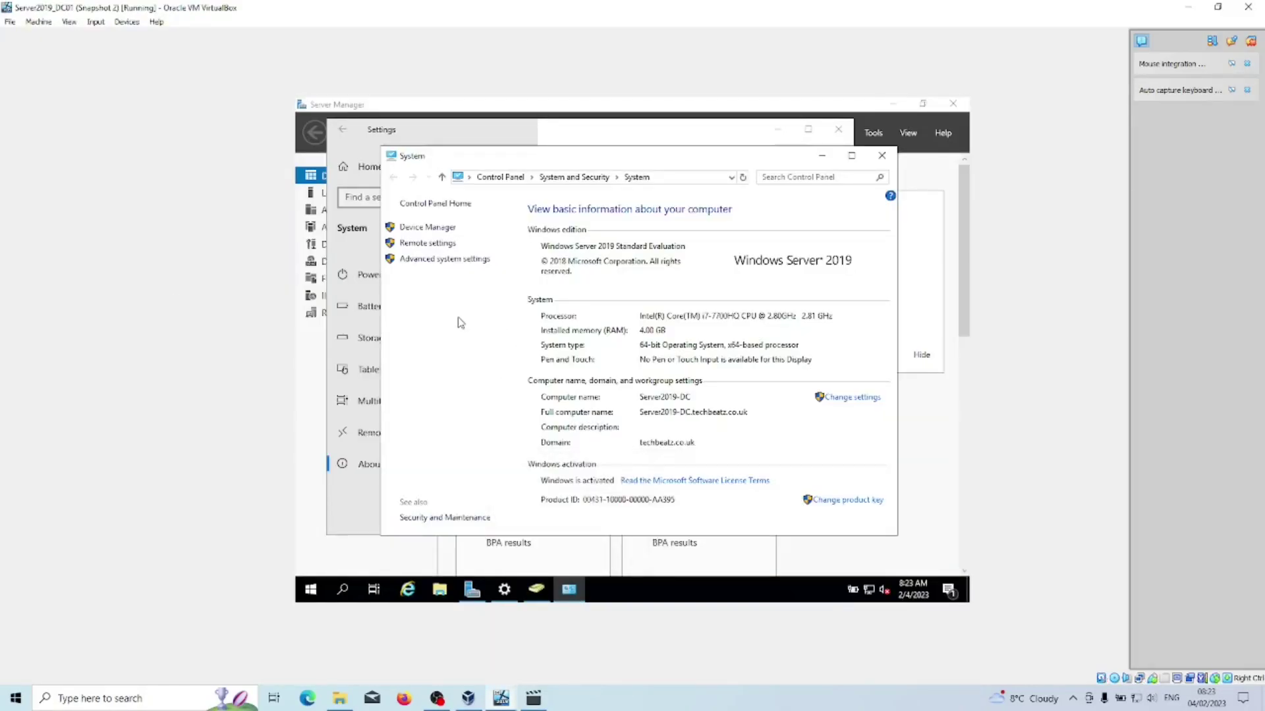
On DC01, open Active Directory Users and Computers and confirm SERVER2019-DC2 is listed under Computers.
left_click(873, 132)
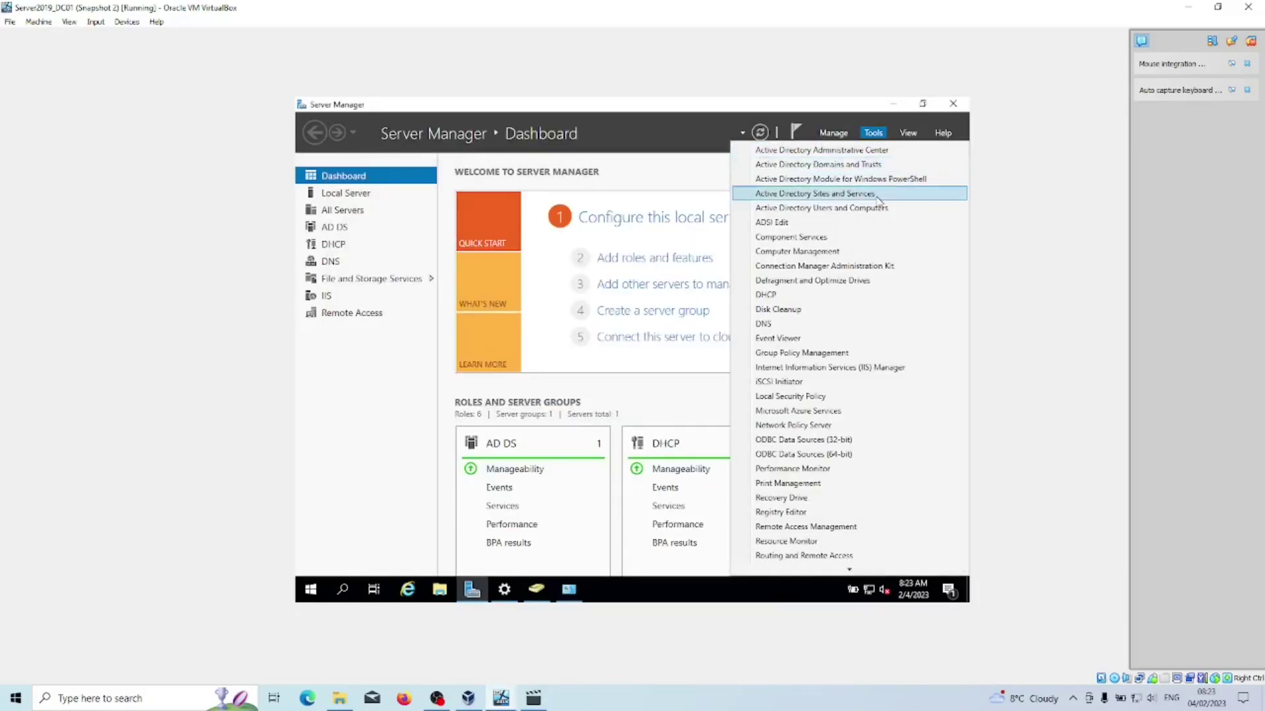
left_click(878, 211)
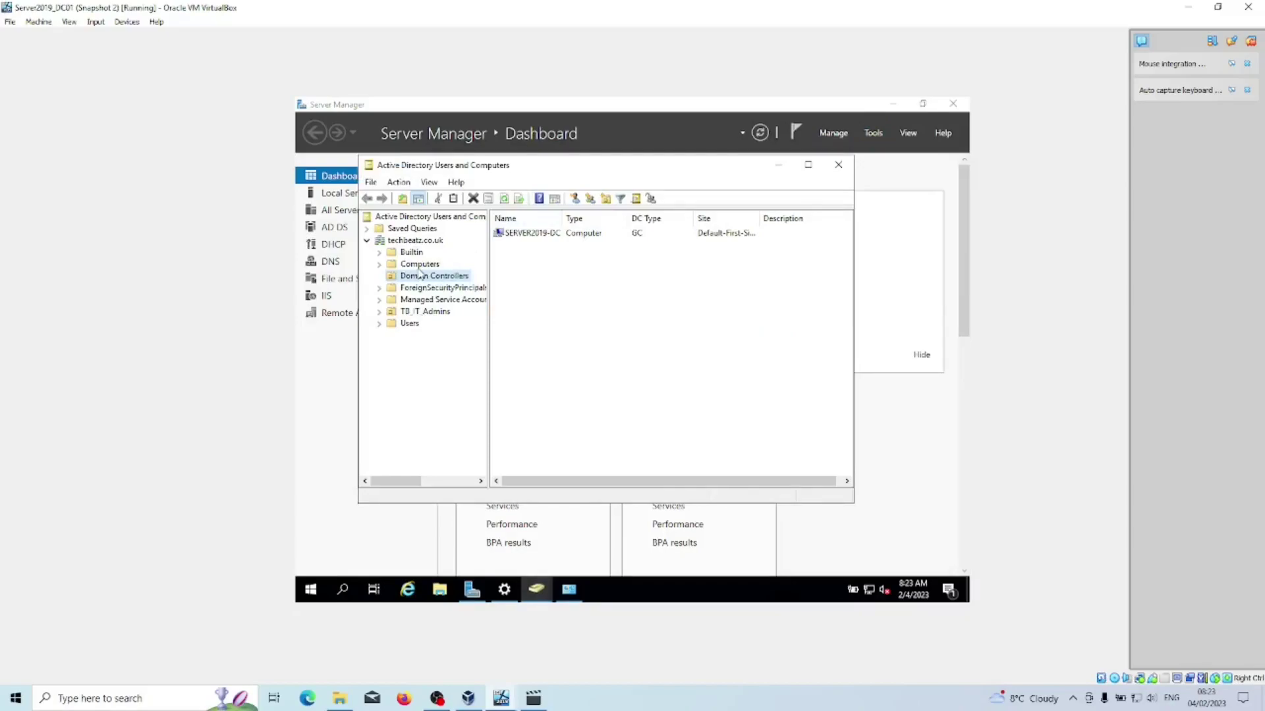
left_click(418, 266)
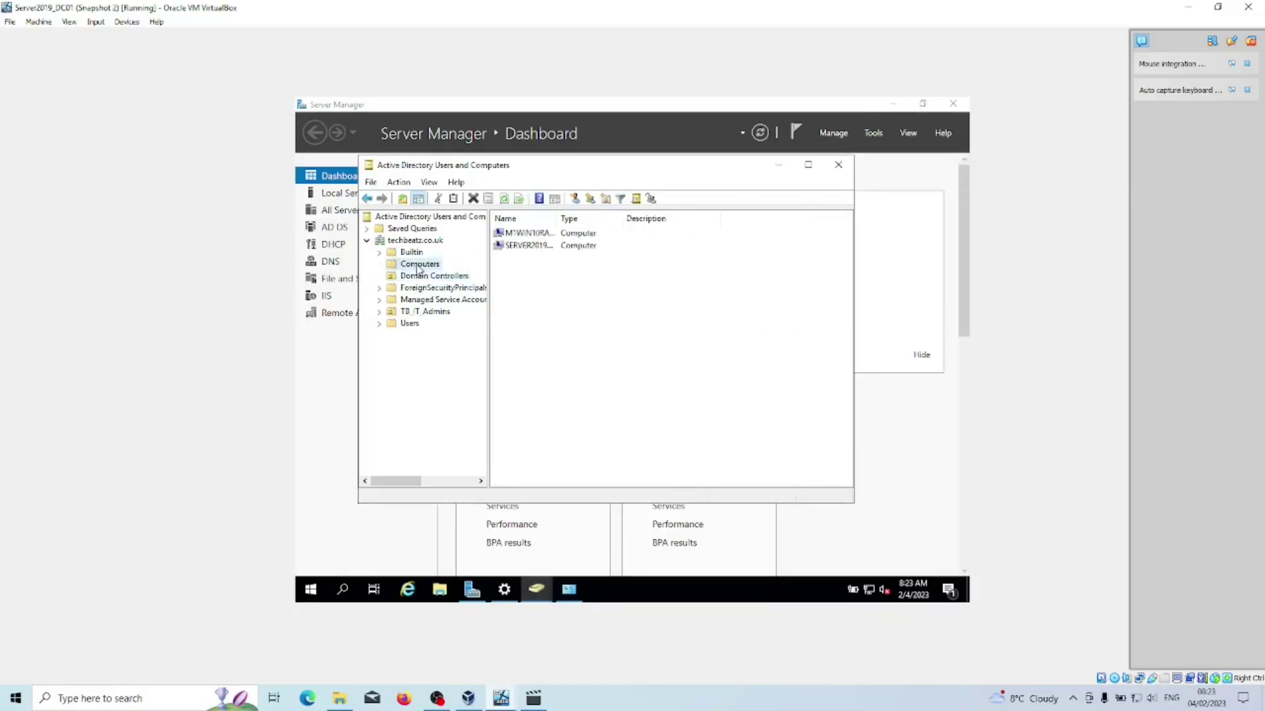
double_click(557, 219)
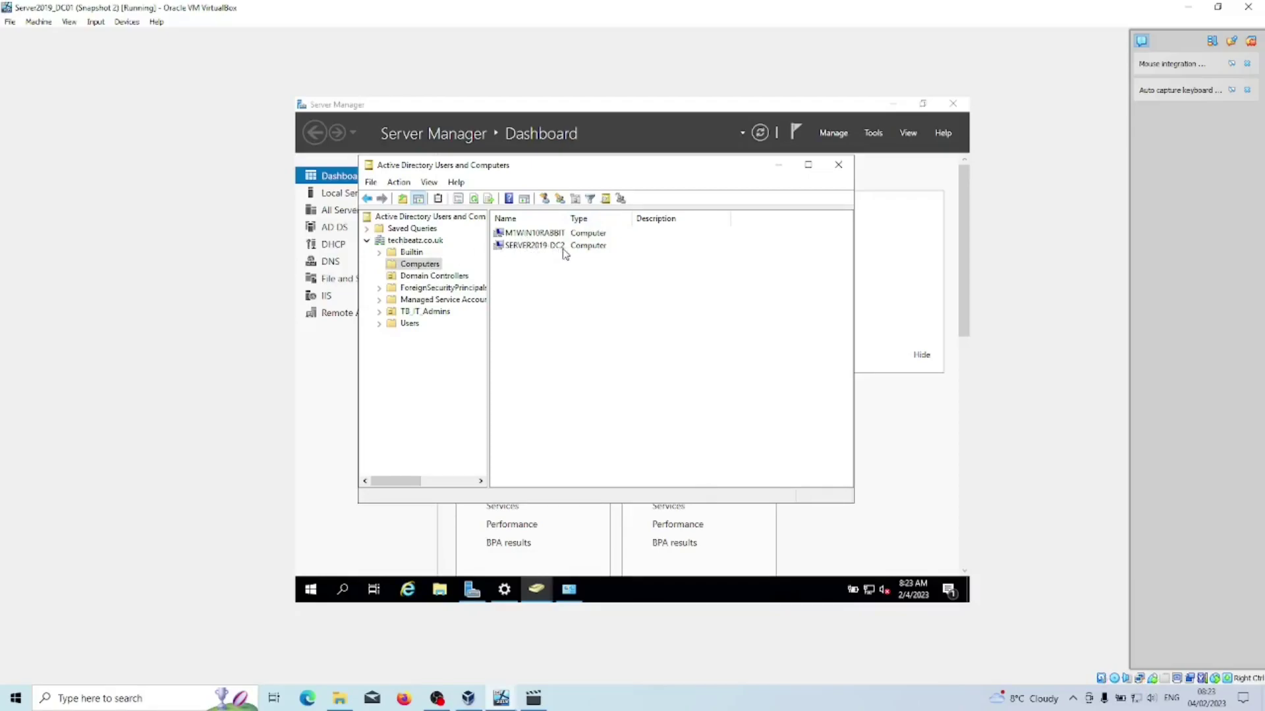
left_click(430, 276)
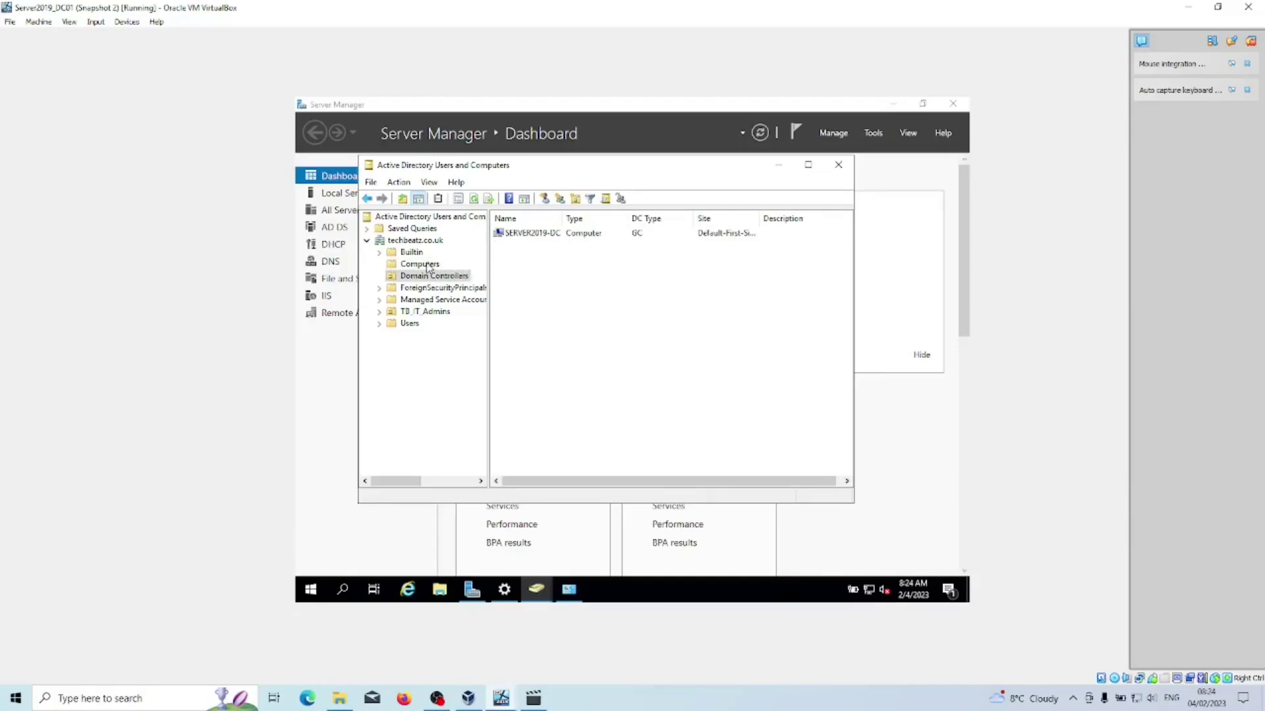
left_click(428, 264)
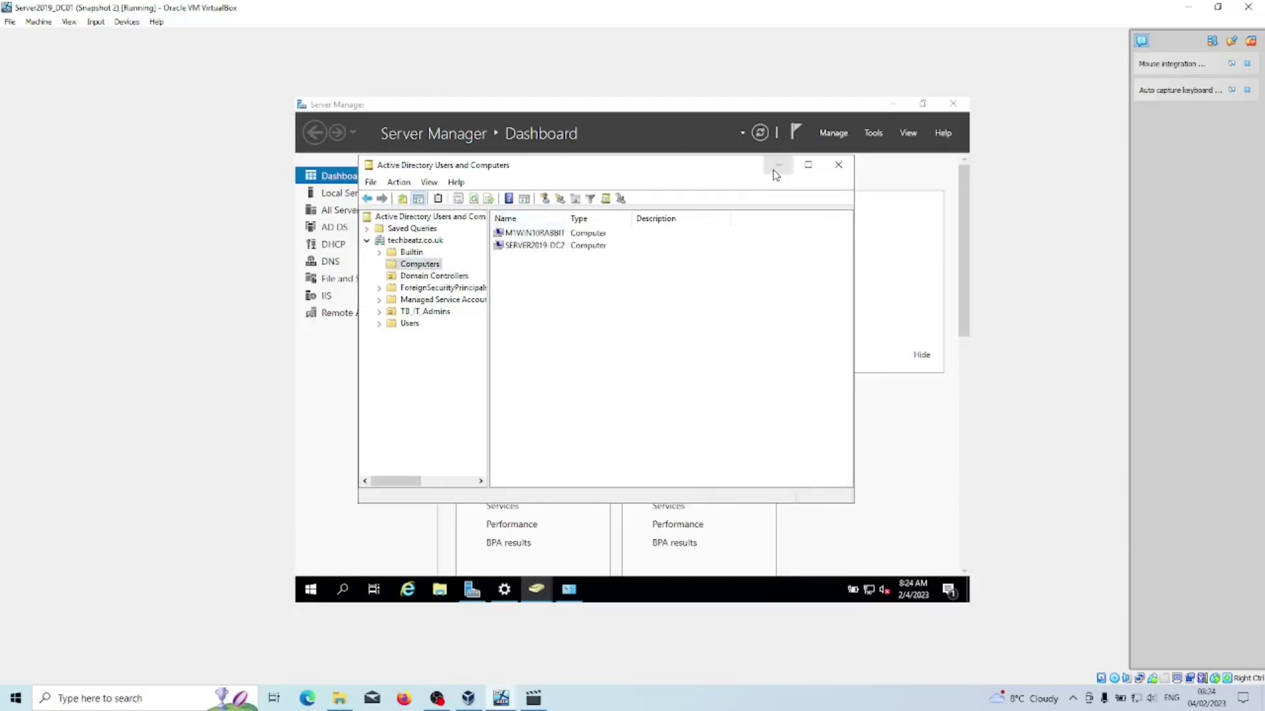
left_click(551, 652)
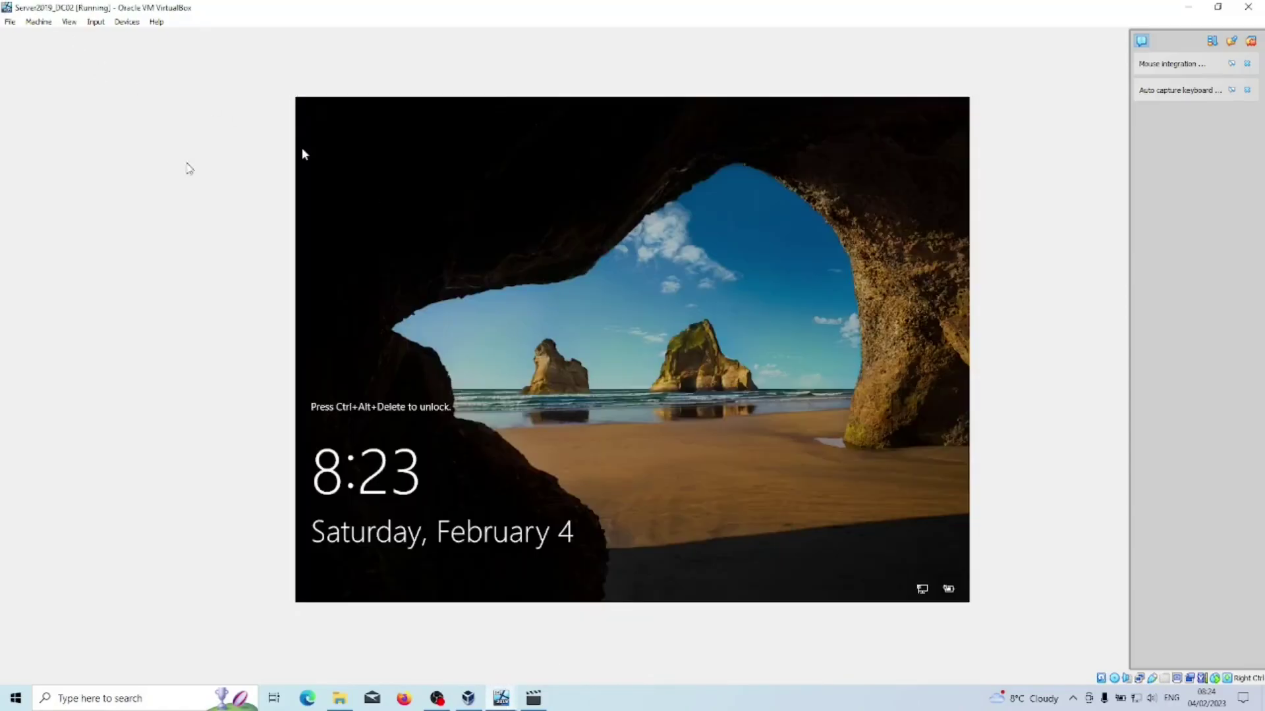
Send Ctrl-Alt-Del to DC02 and sign in with the Administrator password.
left_click(97, 21)
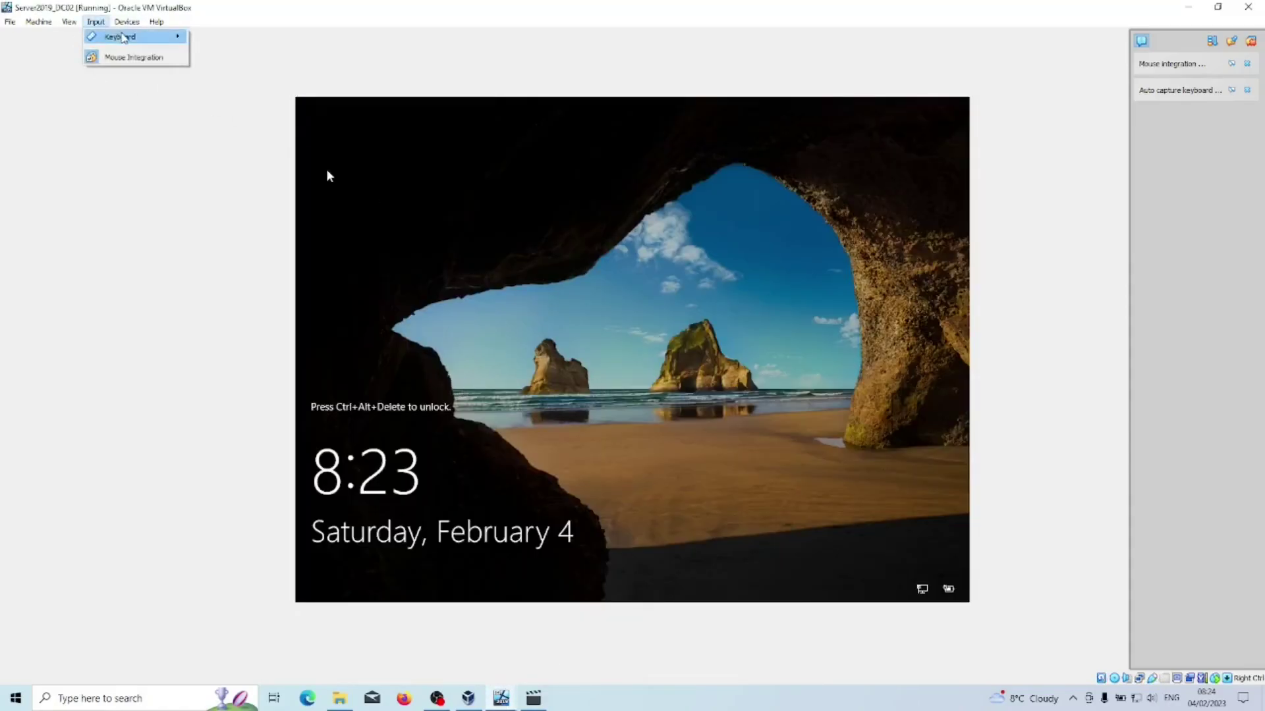
mouse_move(132, 37)
left_click(244, 73)
type("•••••••••••")
key("Return")
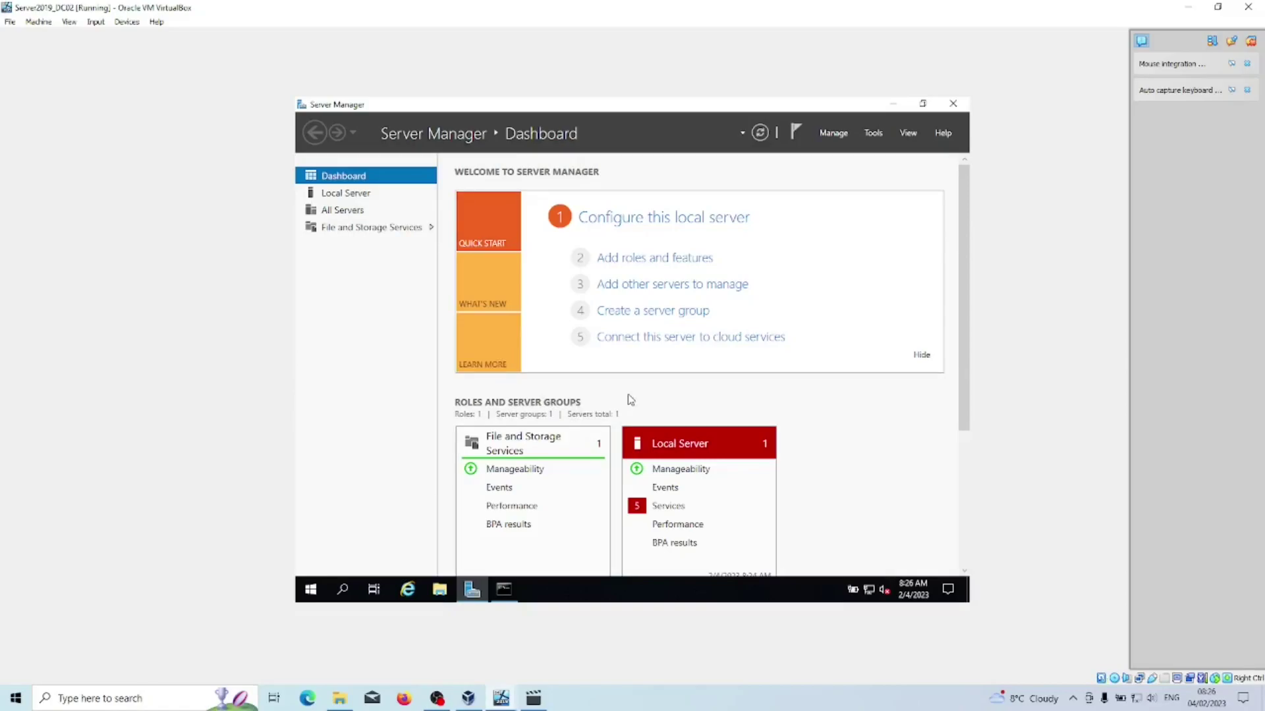
Start Add Roles and Features with role-based installation targeting this server.
left_click(835, 134)
left_click(856, 151)
left_click(717, 508)
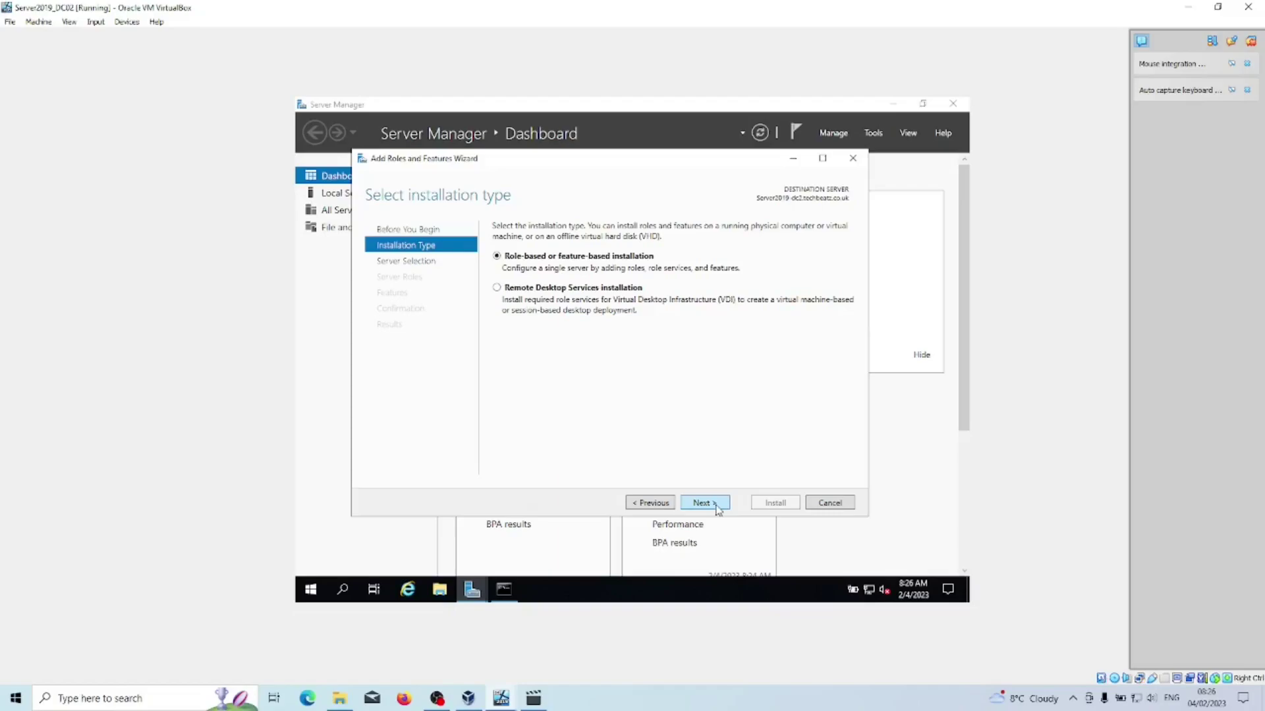
left_click(718, 509)
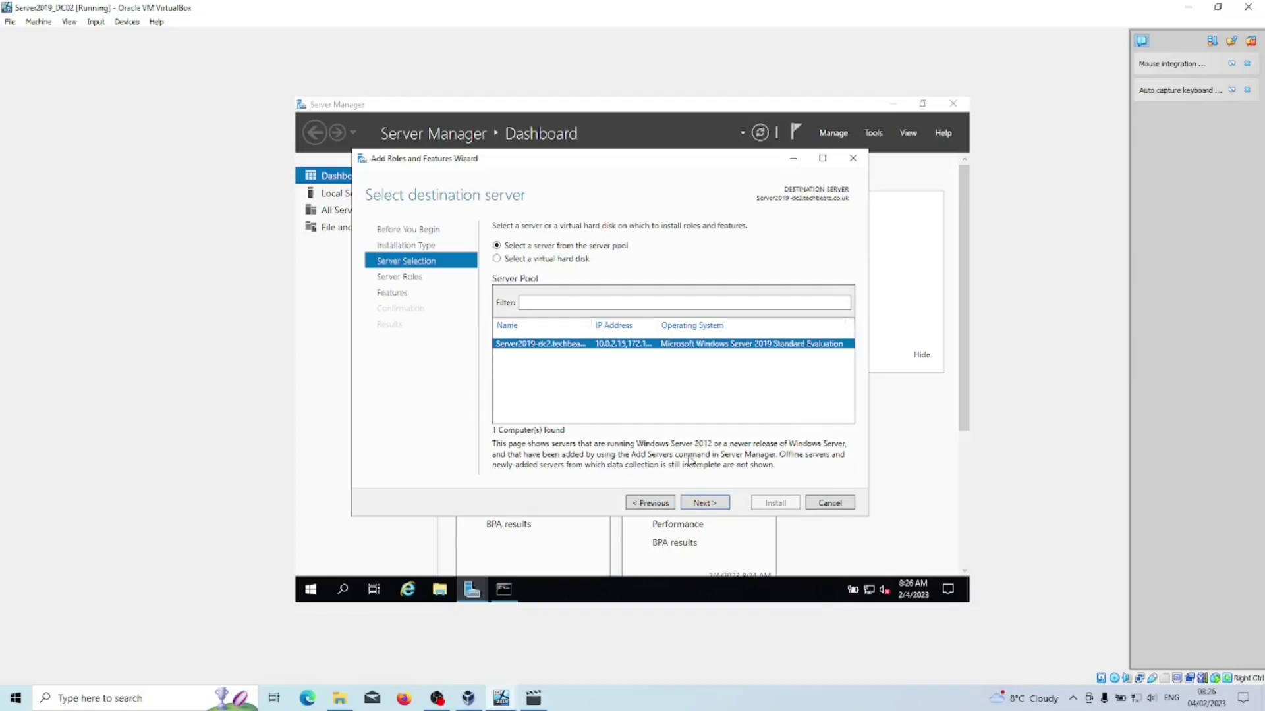
left_click(716, 504)
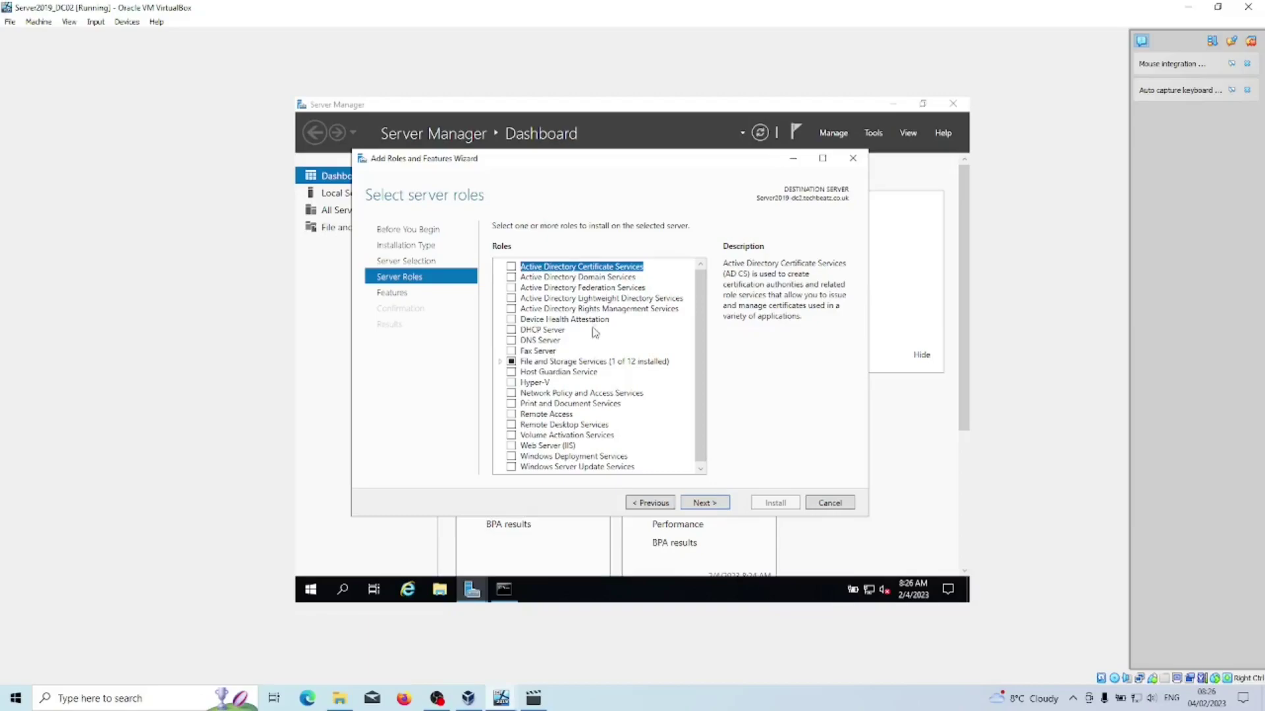
Select Active Directory Domain Services with its management features and install it.
left_click(511, 278)
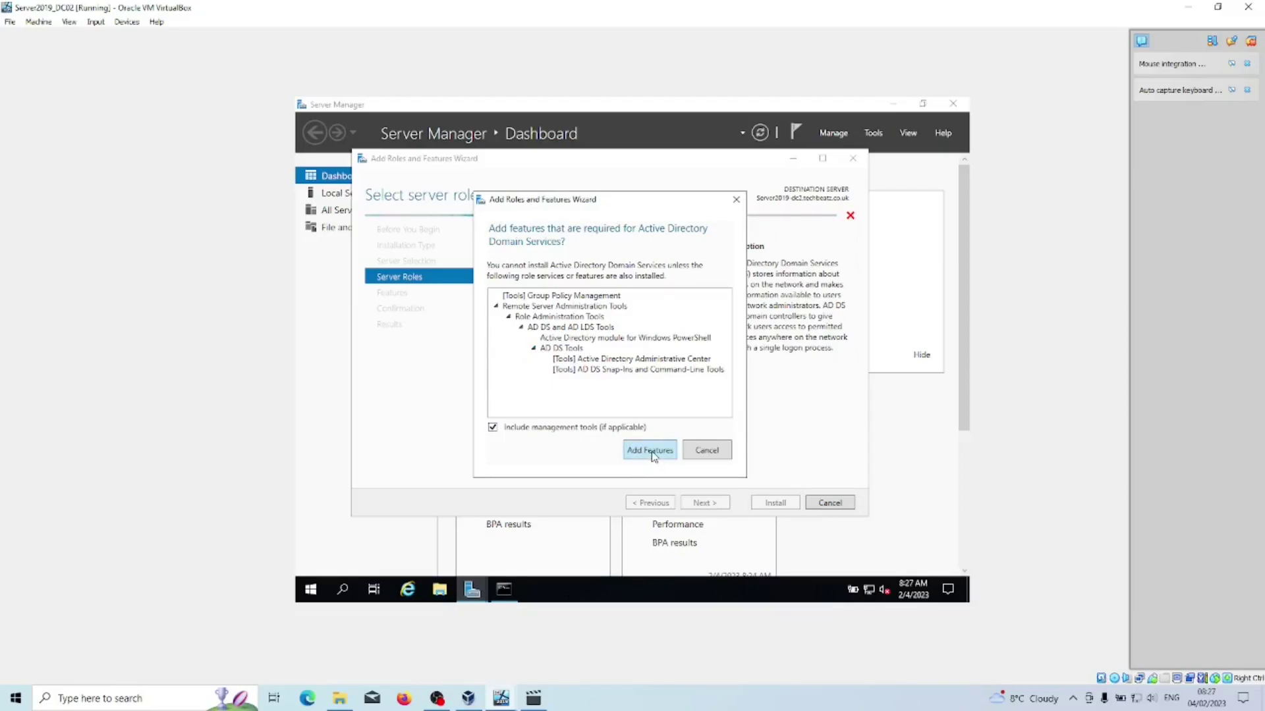
left_click(652, 454)
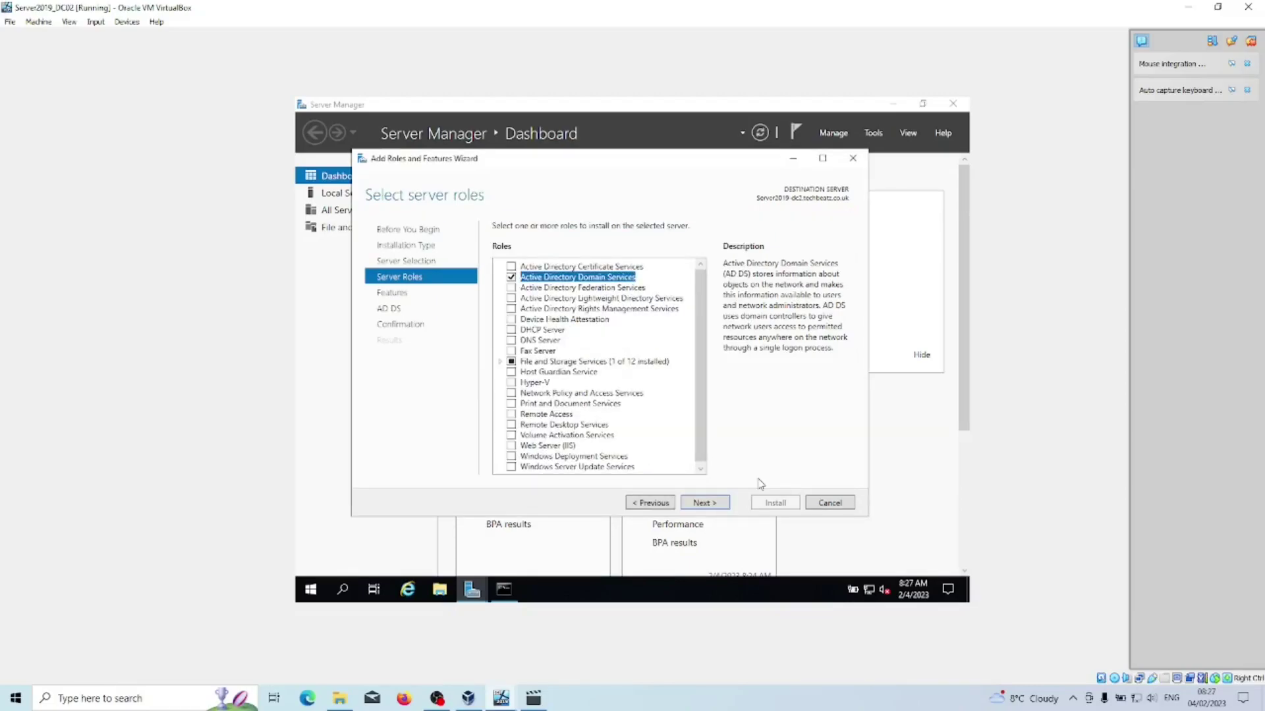
left_click(704, 503)
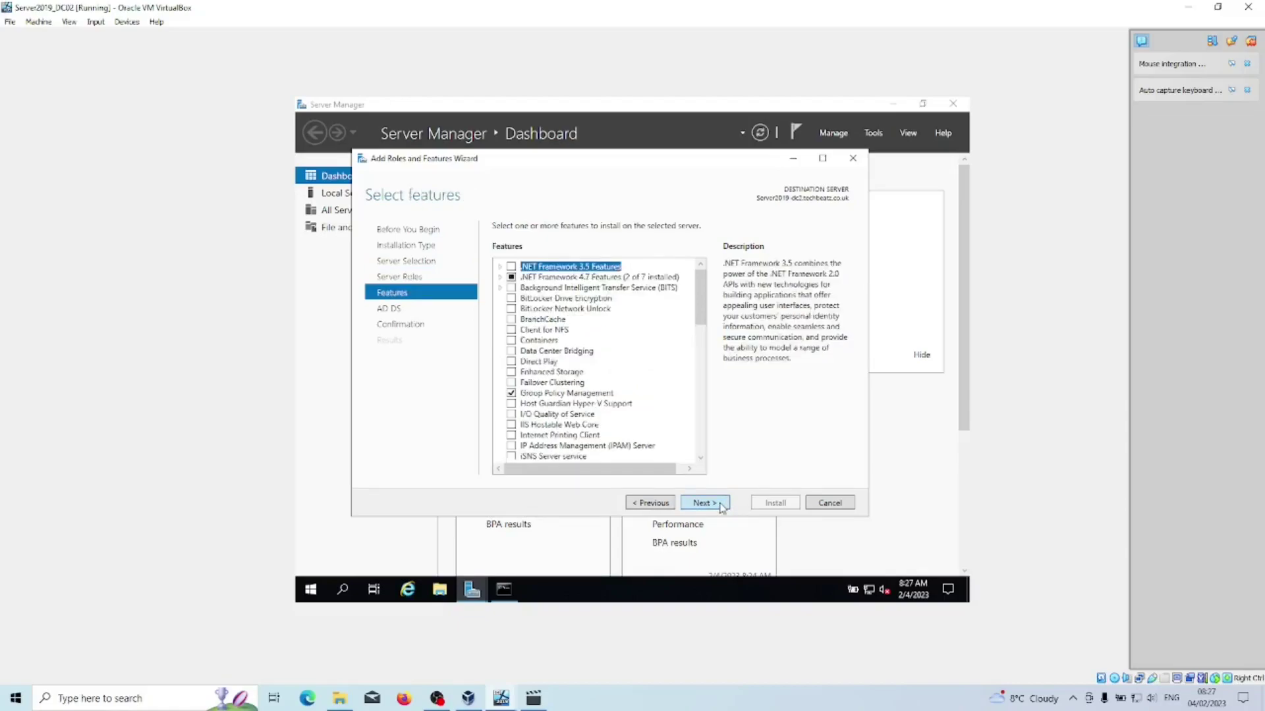
left_click(705, 504)
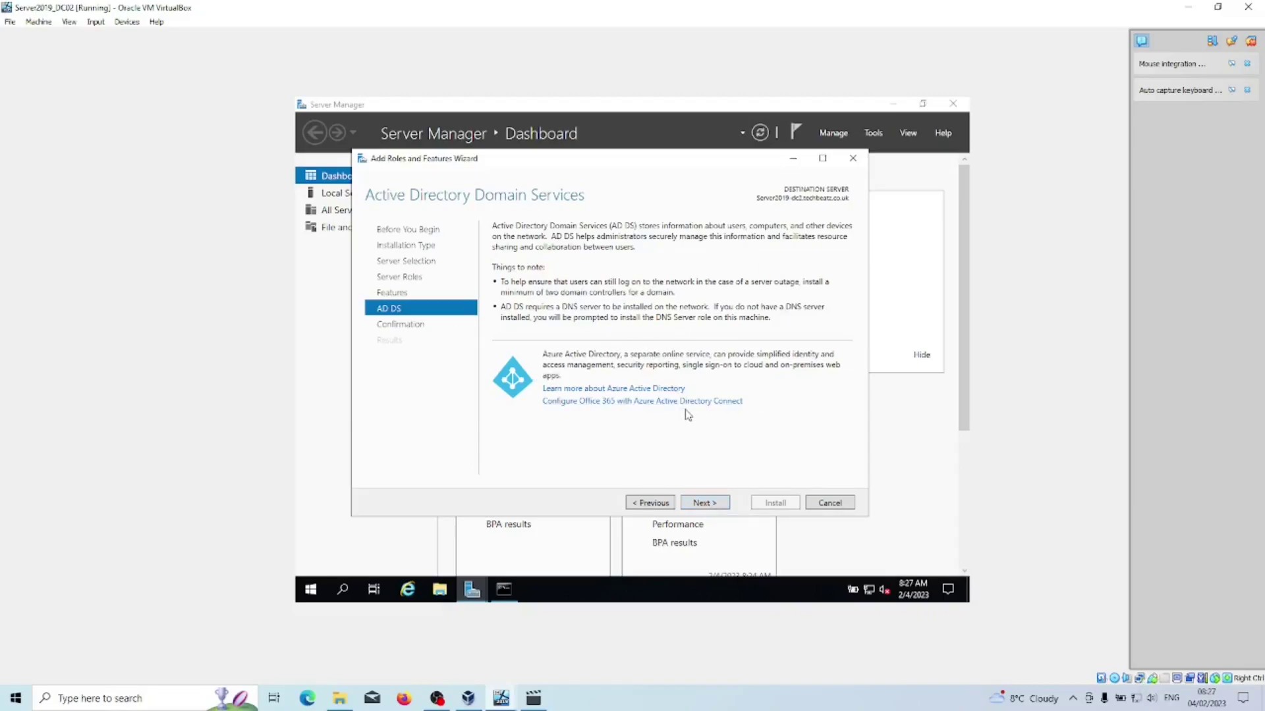
left_click(704, 503)
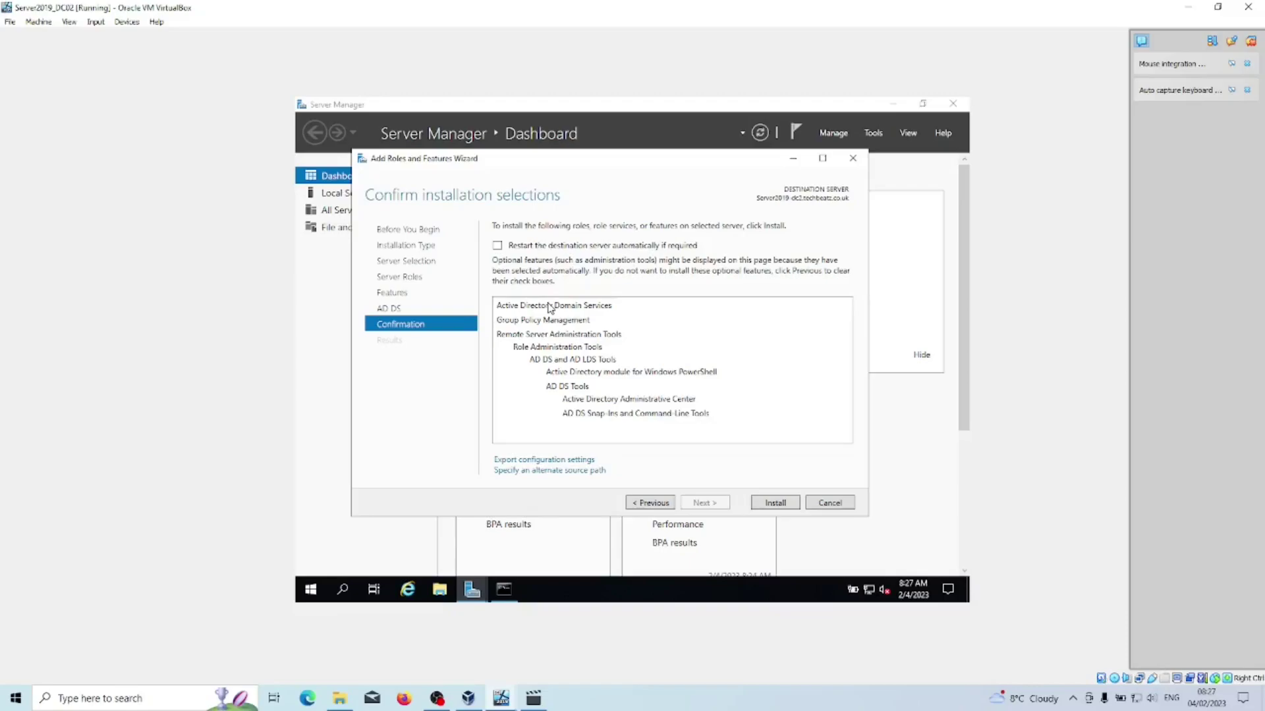
left_click(786, 503)
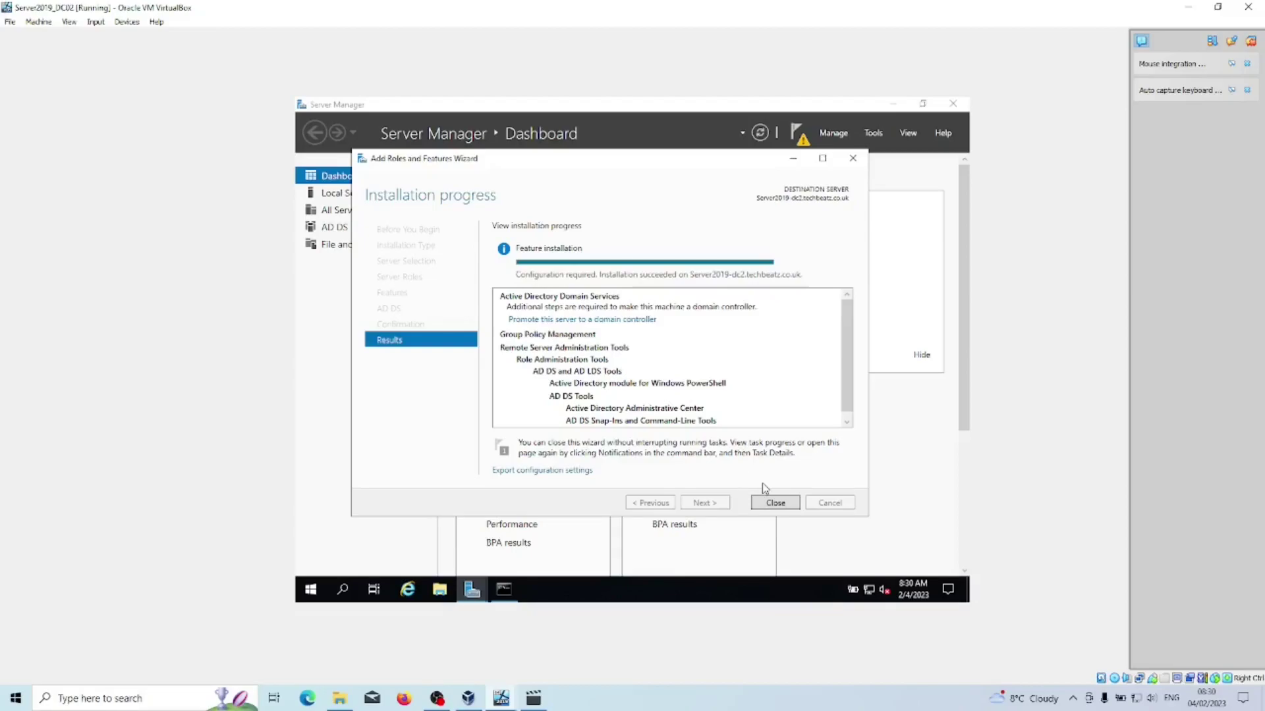
Close the finished wizard and view the notification that DC02 still needs promoting.
left_click(777, 504)
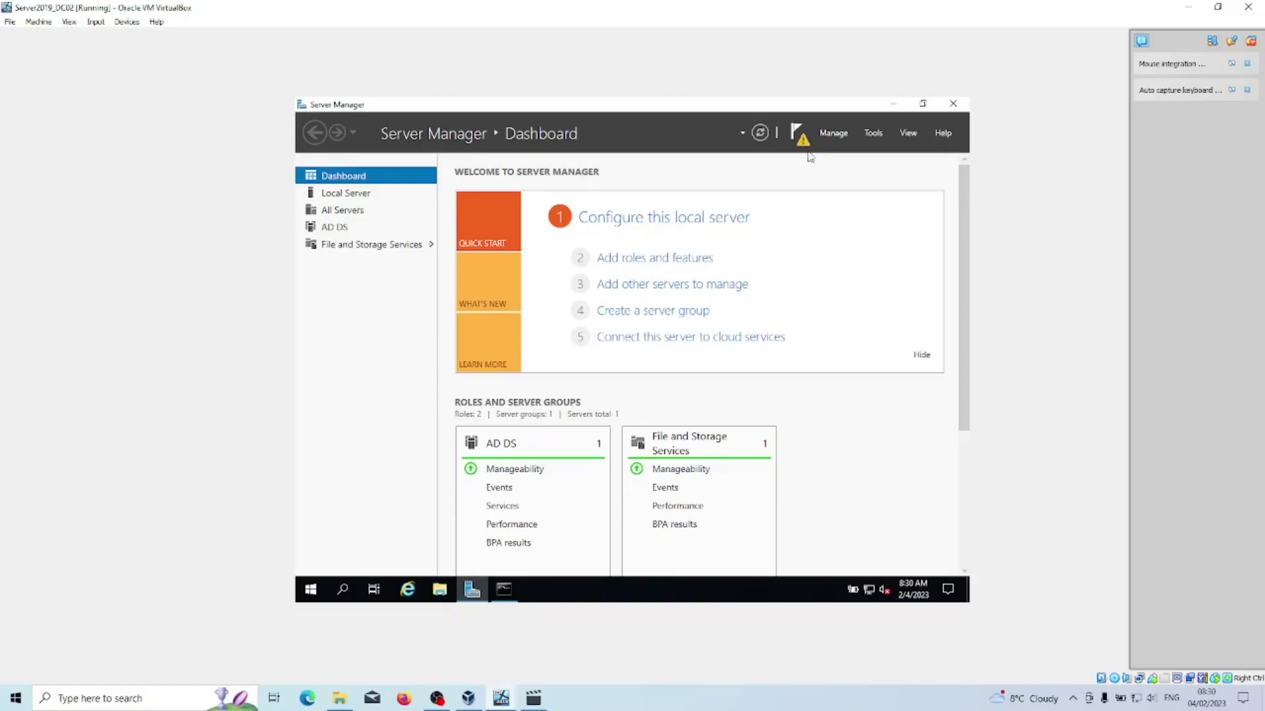
left_click(796, 132)
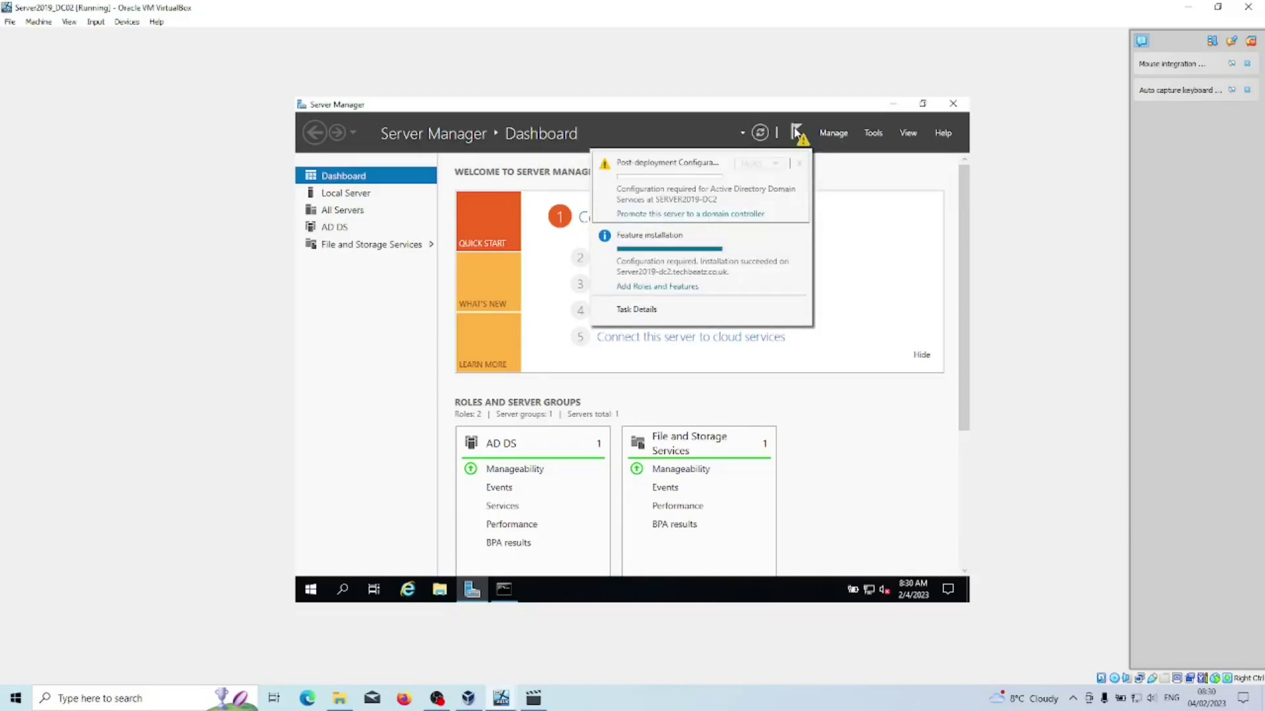
Choose to add this server as a domain controller and supply the TECHBEATZ administrator credentials.
left_click(716, 215)
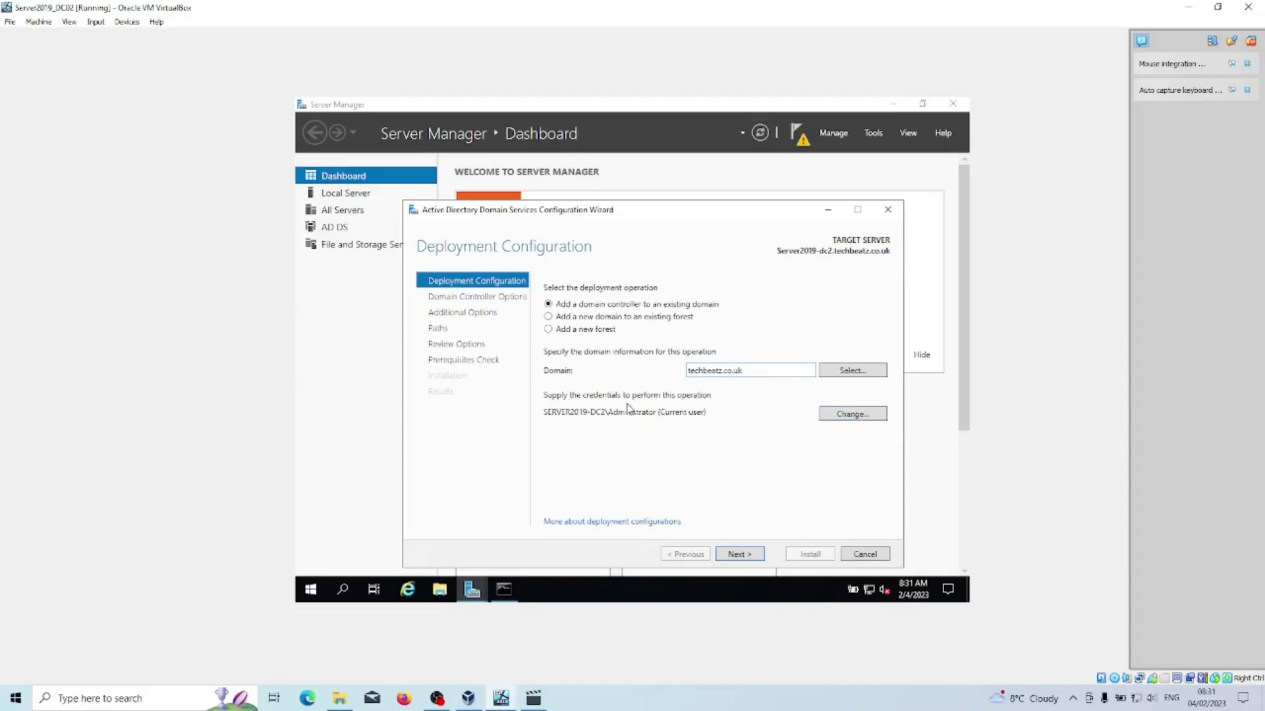
left_click(848, 416)
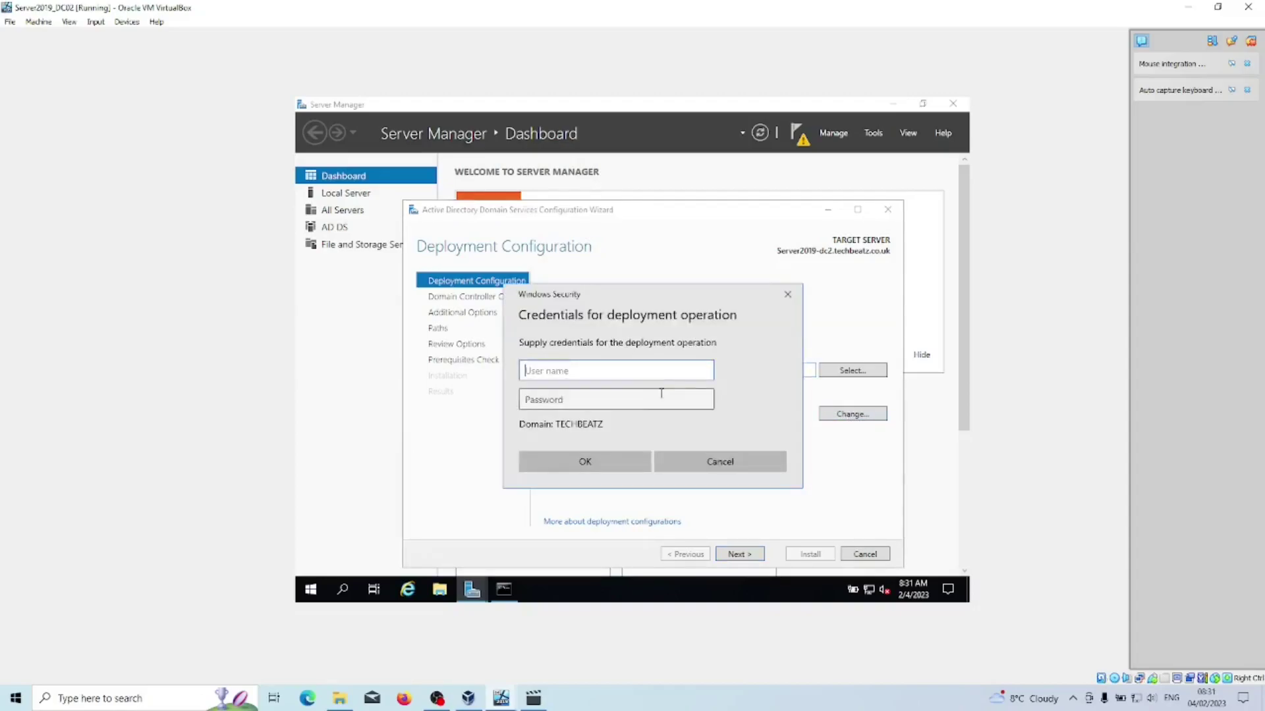
type("admini")
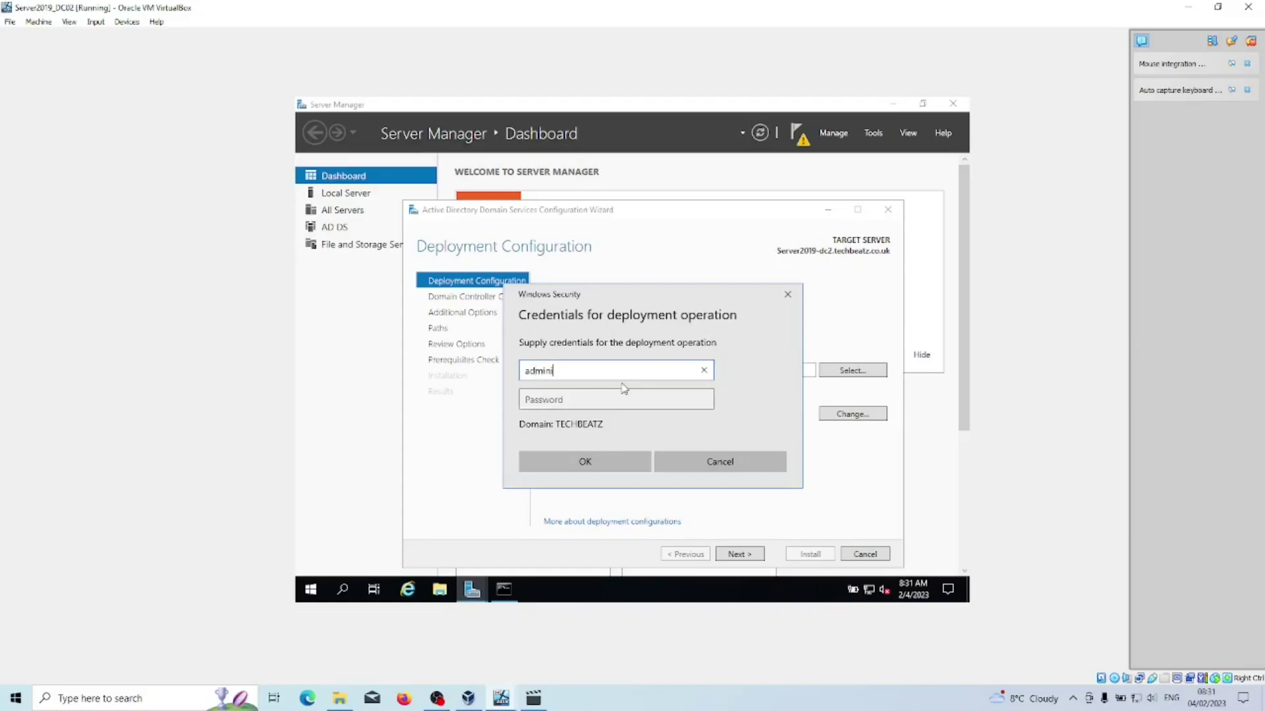
type("strator")
key("Tab")
type("Password123!")
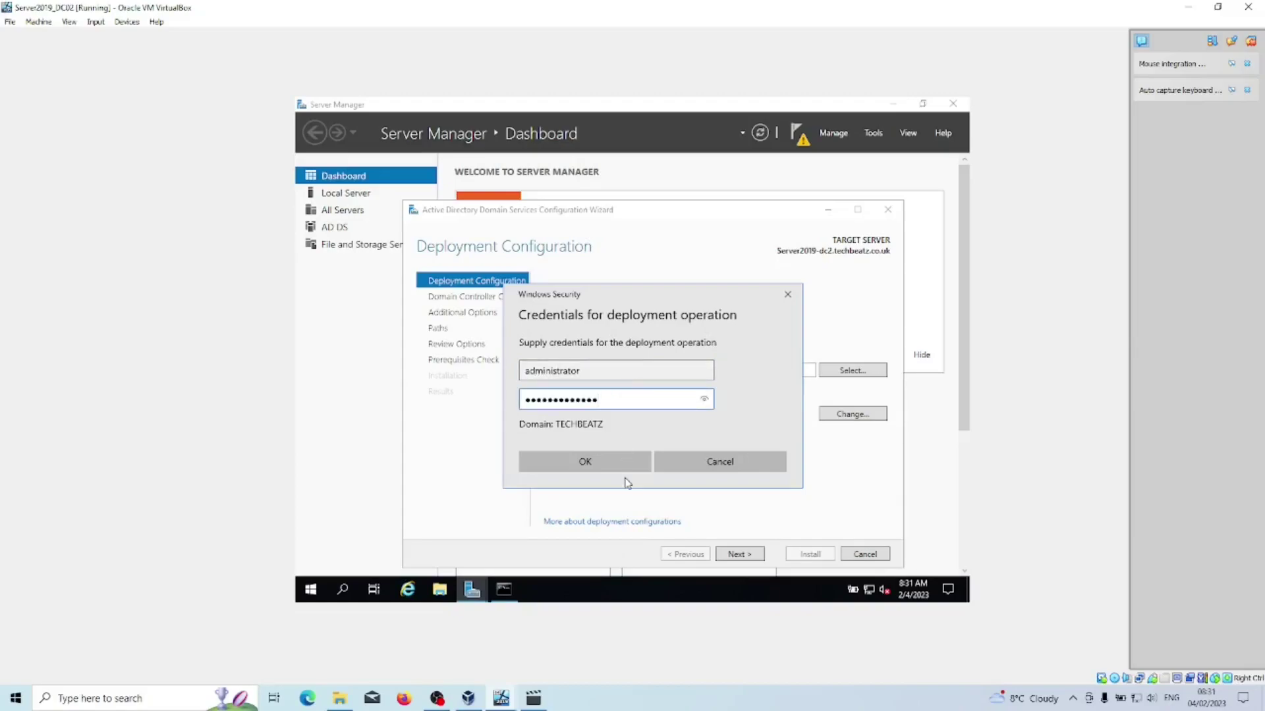
left_click(613, 463)
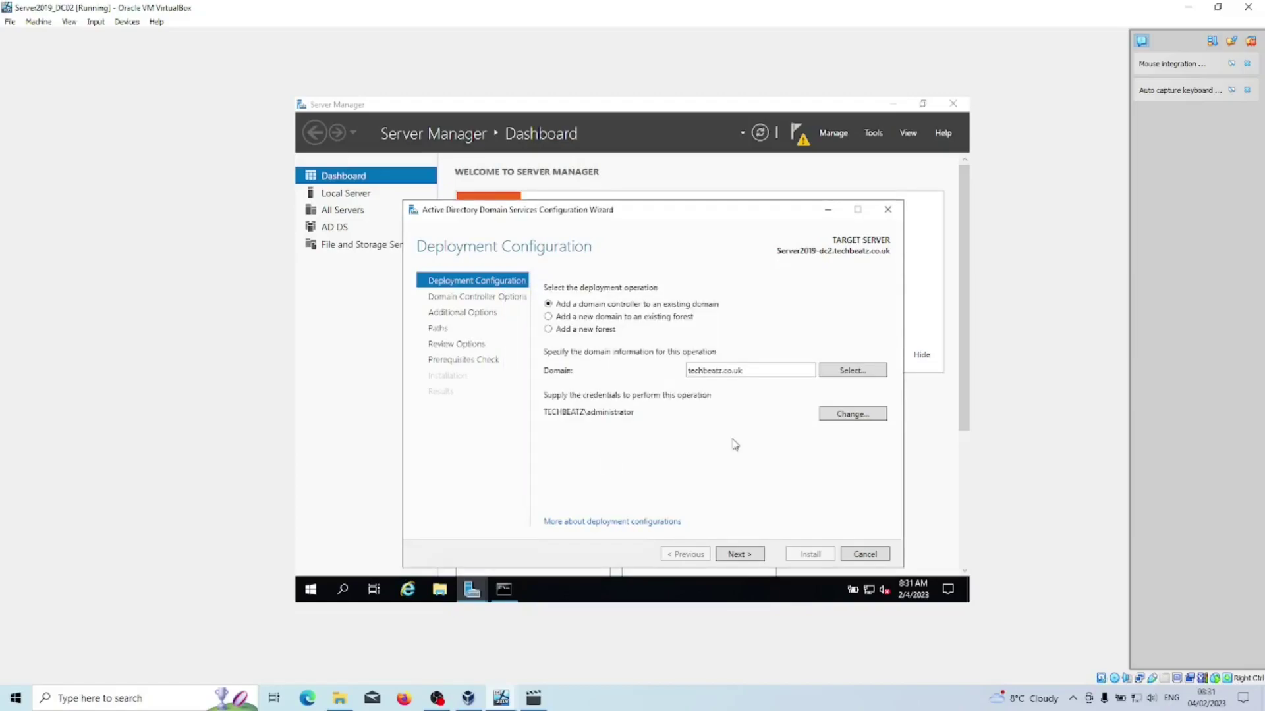
left_click(750, 555)
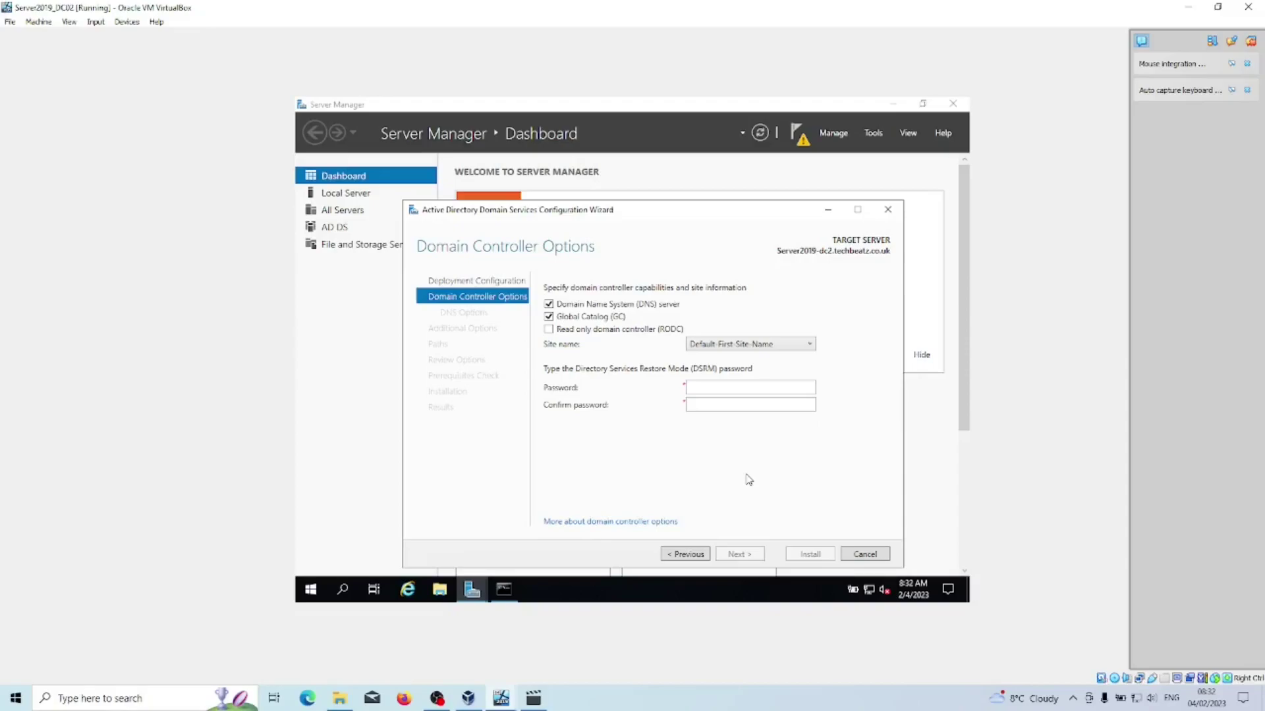
Enter and confirm the DSRM password, keeping DNS server and Global Catalog selected.
left_click(723, 386)
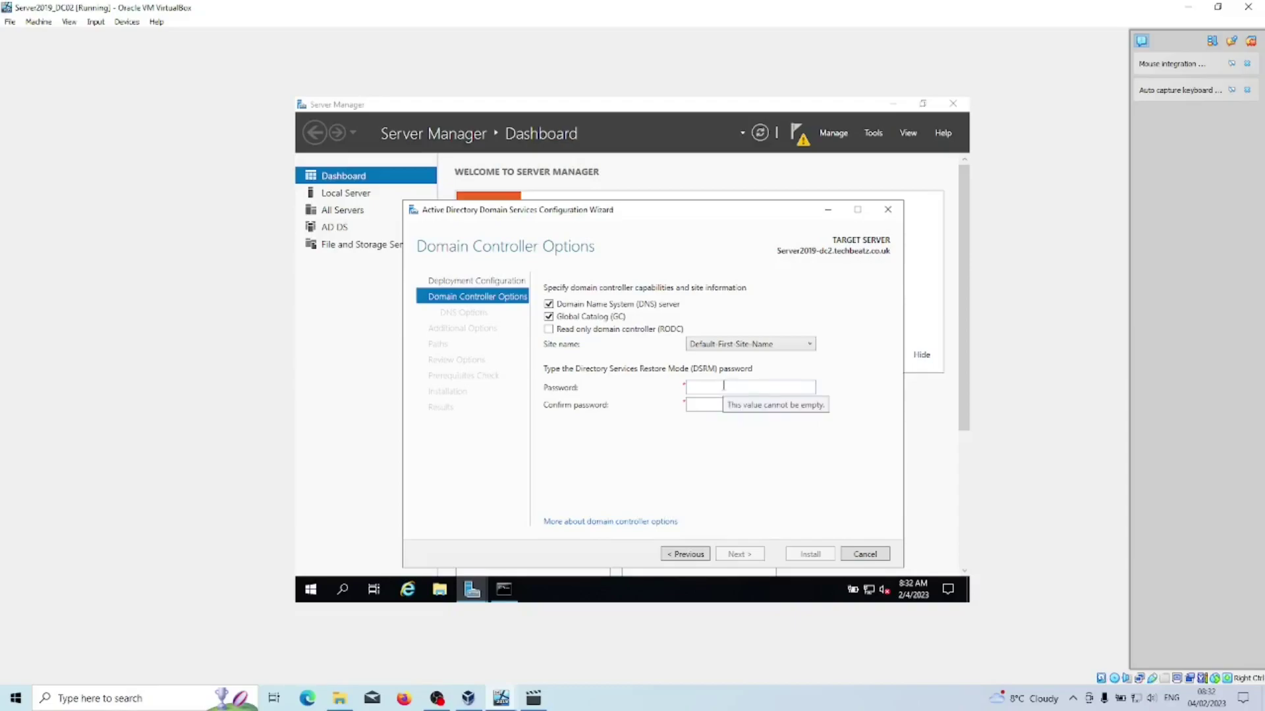
type("*************")
key("Tab")
type("*****")
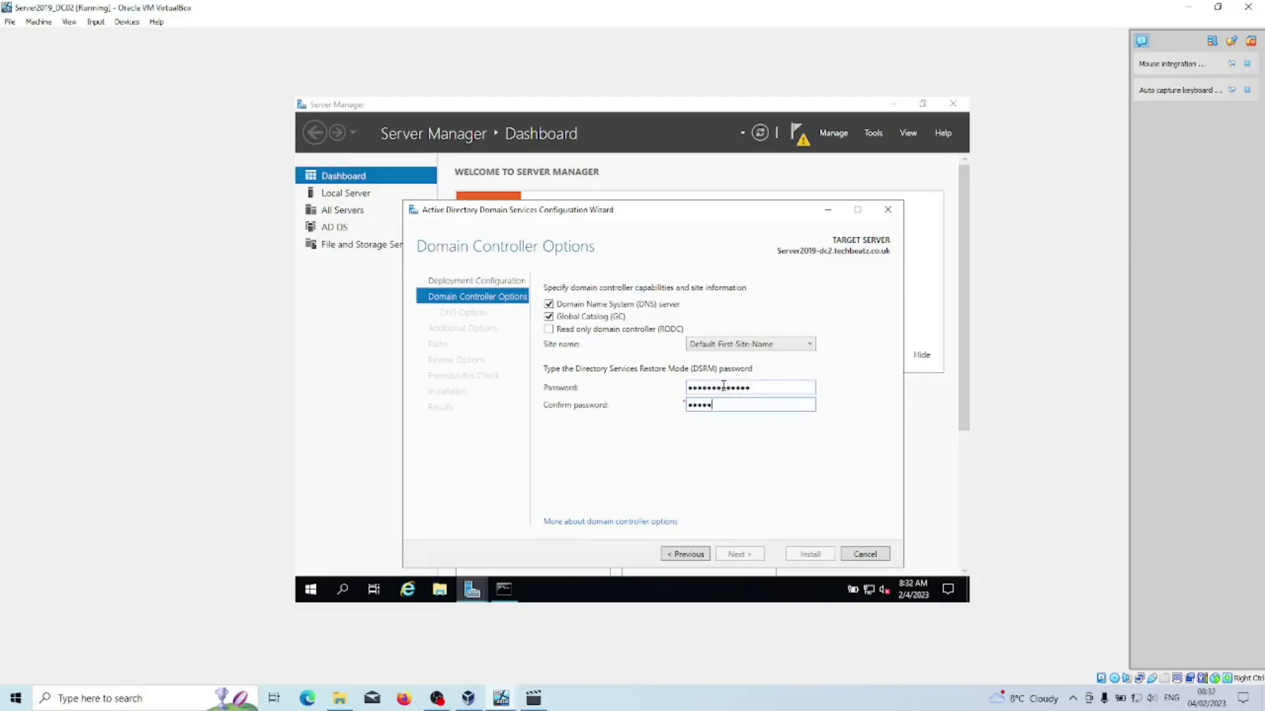
type("********")
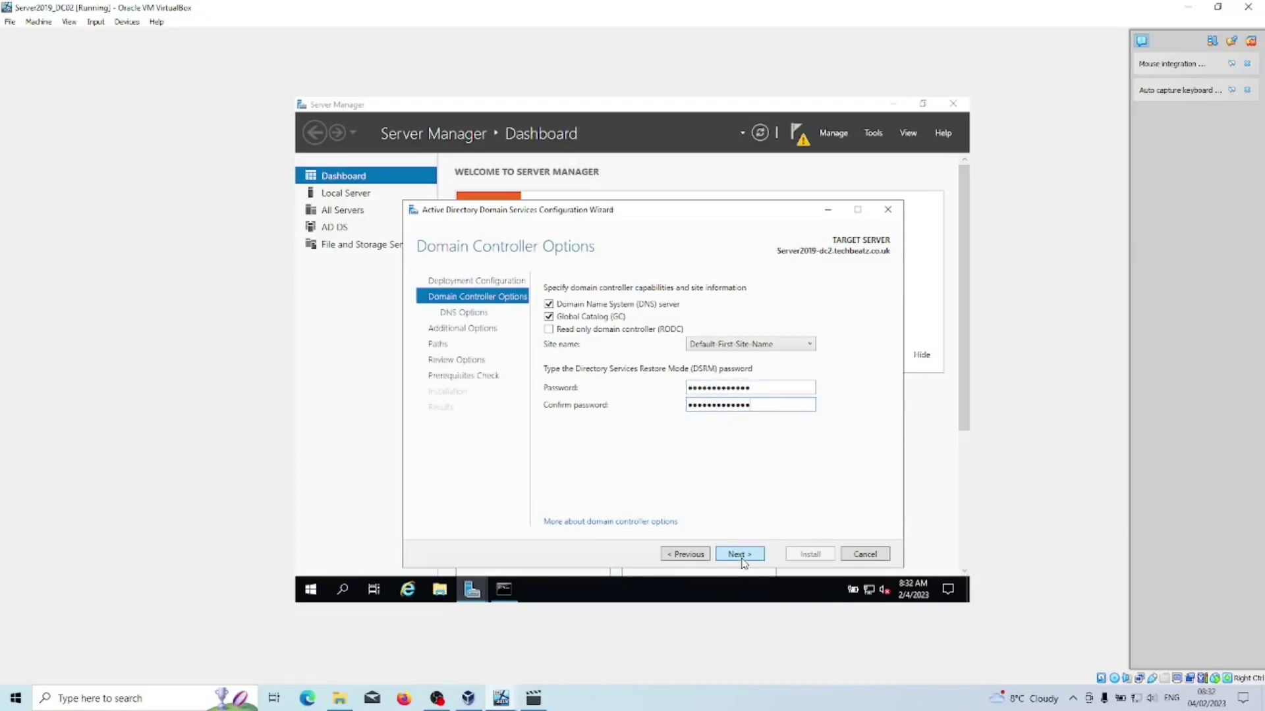
left_click(741, 557)
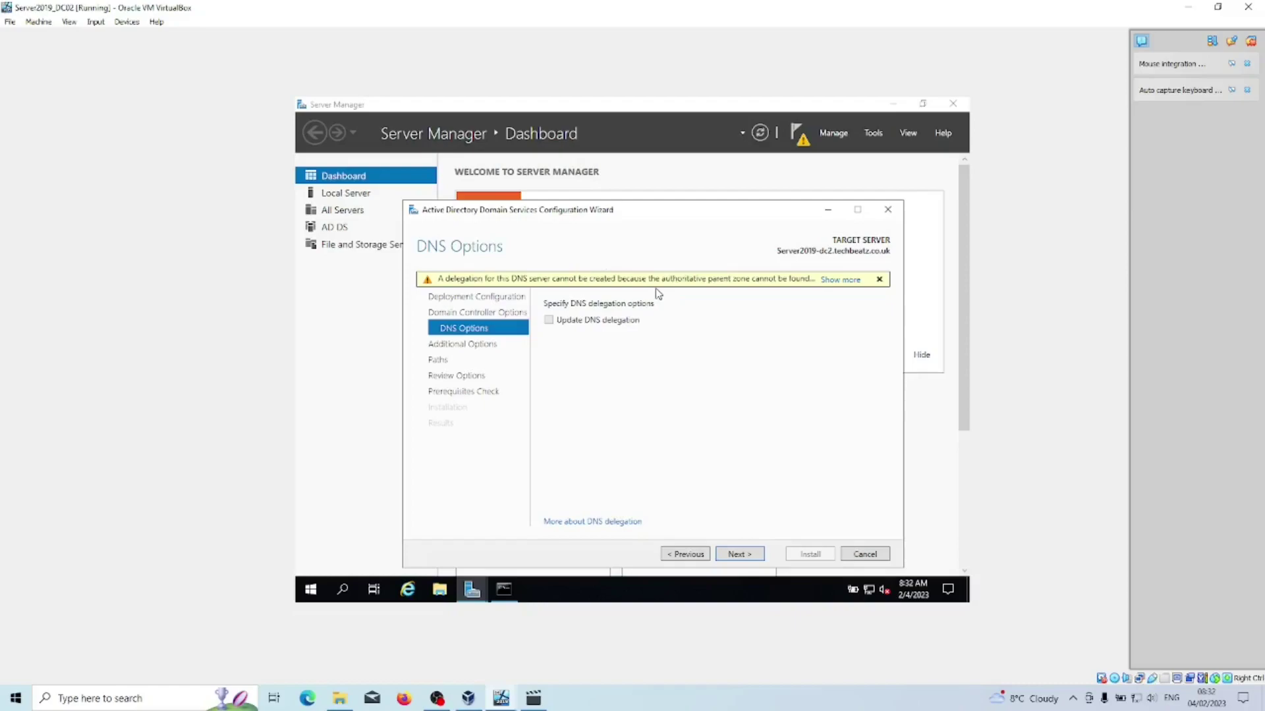
Accept default DNS, replication-from-any-DC and folder path settings, running the prerequisite checks.
left_click(751, 558)
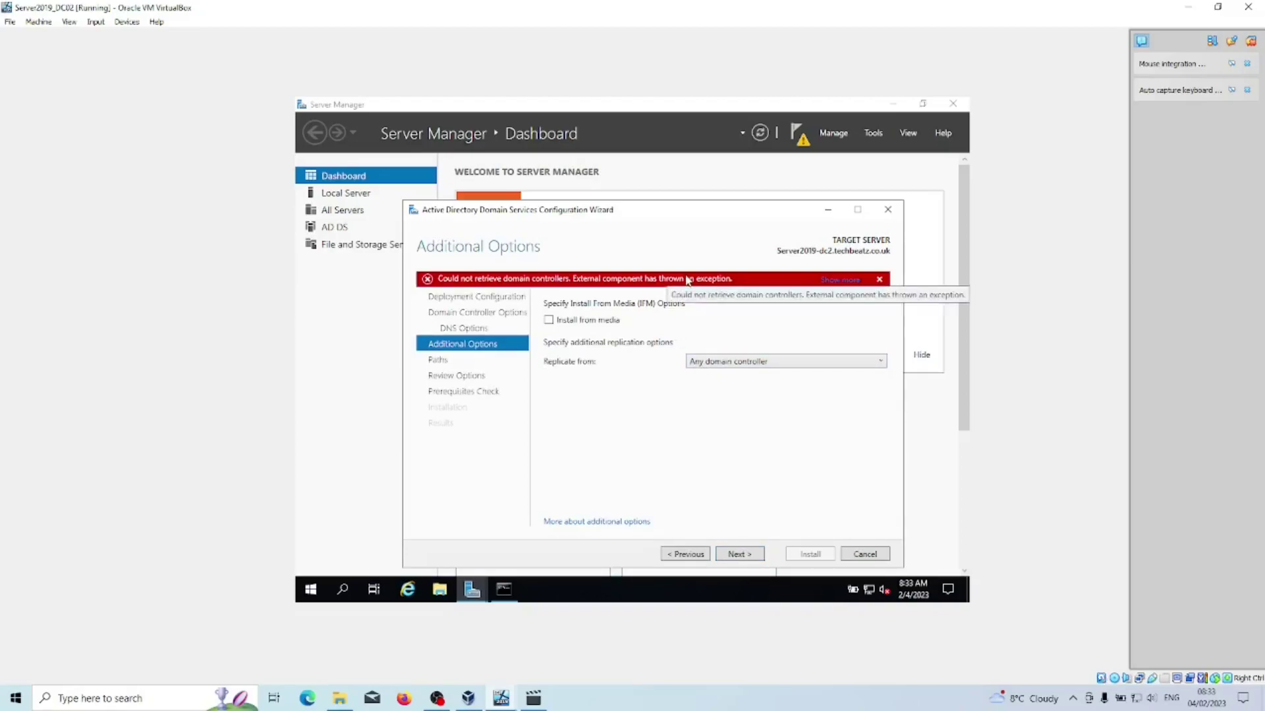
left_click(758, 558)
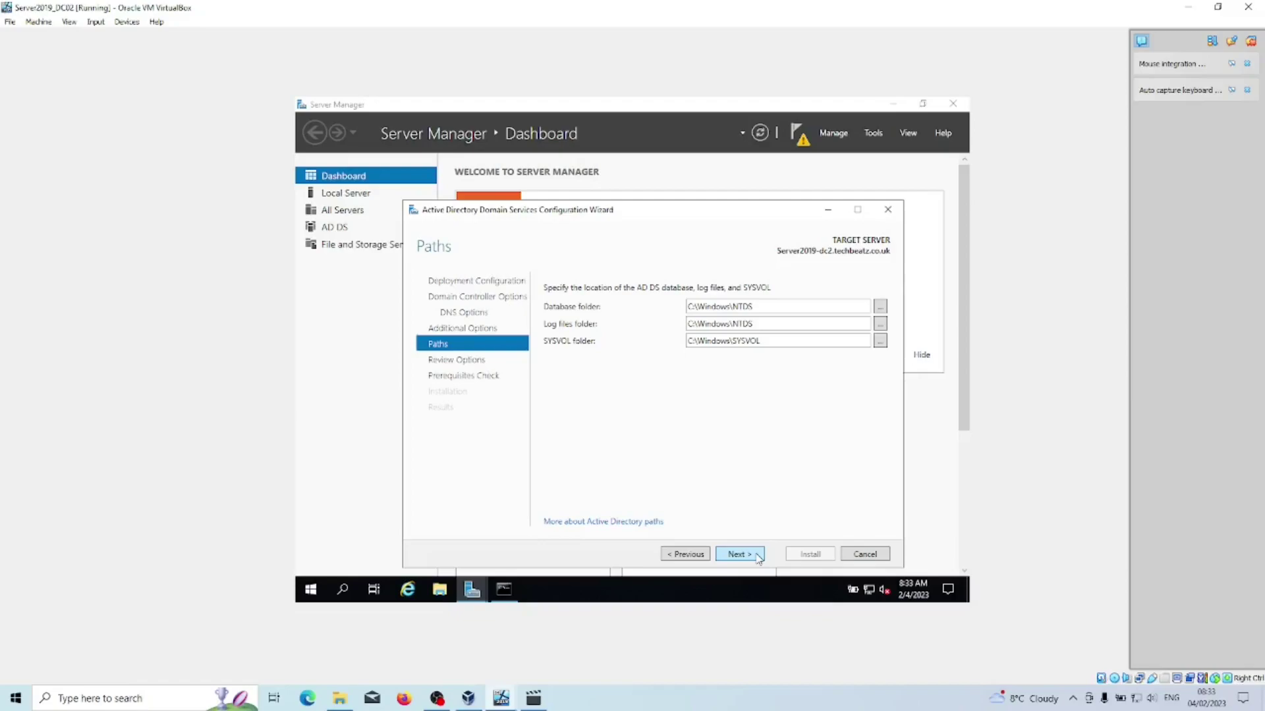
left_click(738, 554)
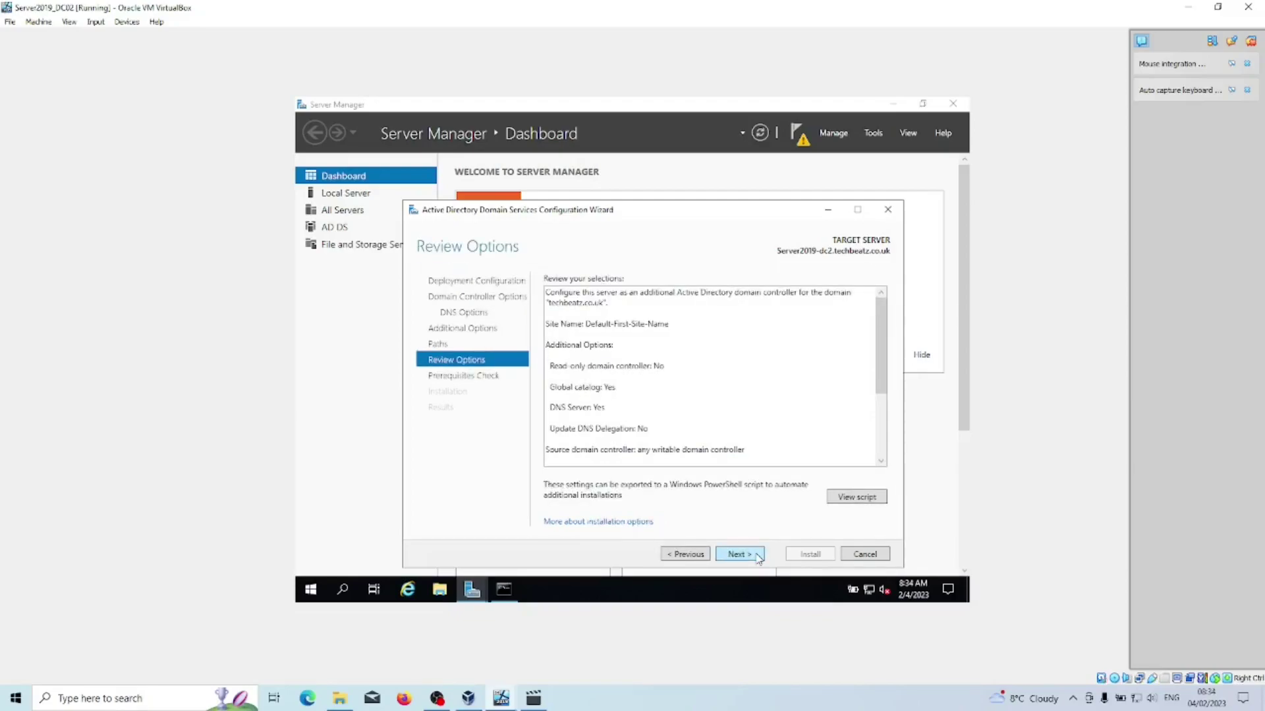
left_click(759, 558)
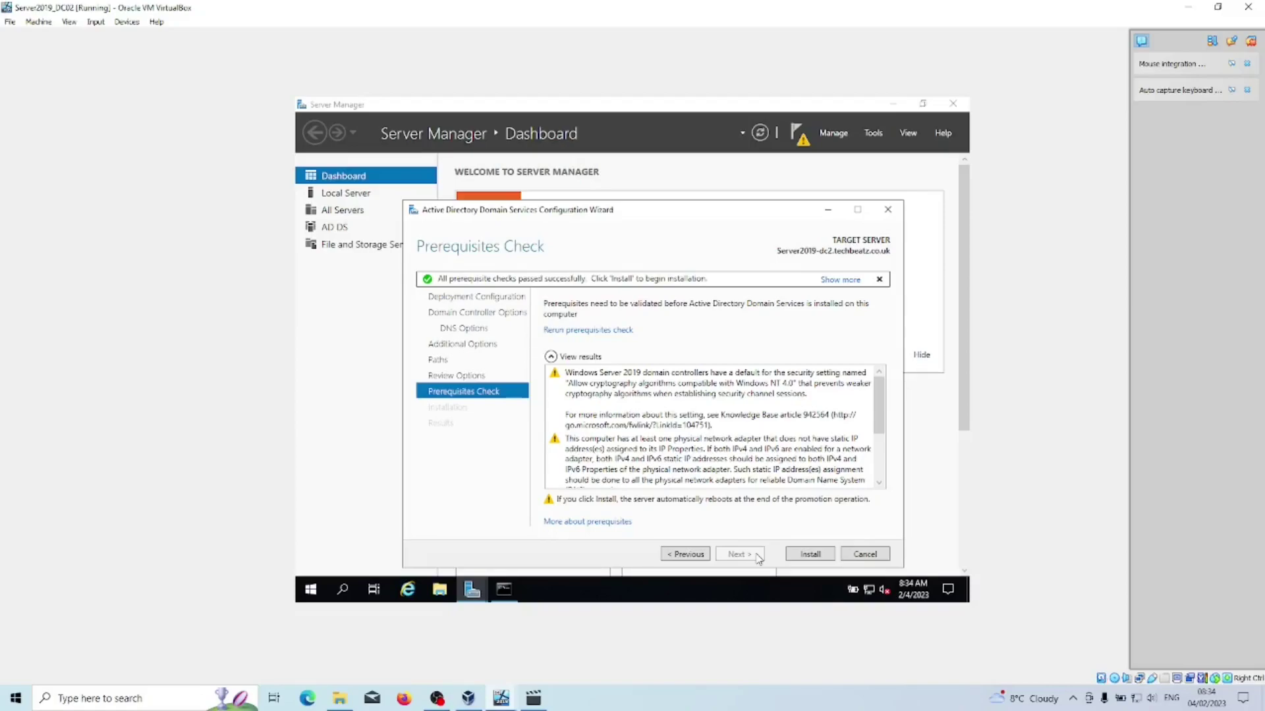
Start the AD DS installation from the Prerequisites Check page.
left_click(803, 558)
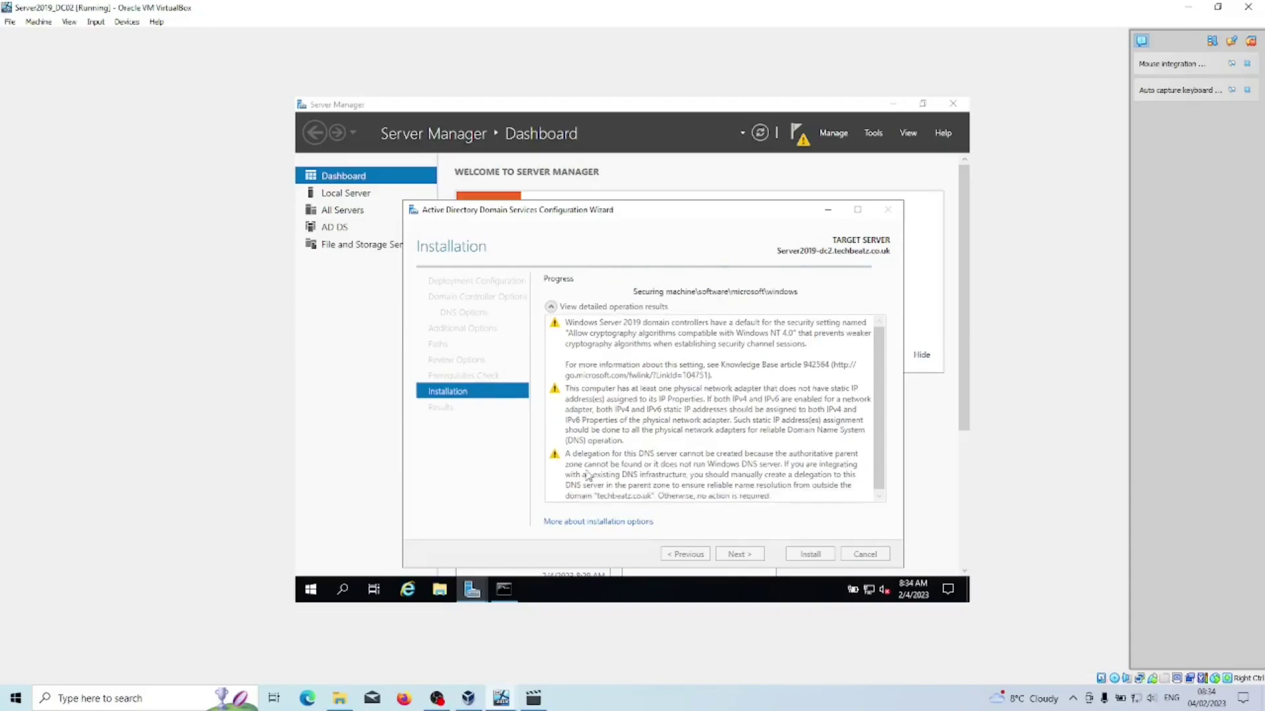
On DC01, send Ctrl+Alt+Del and sign in with the administrator password.
mouse_move(505, 700)
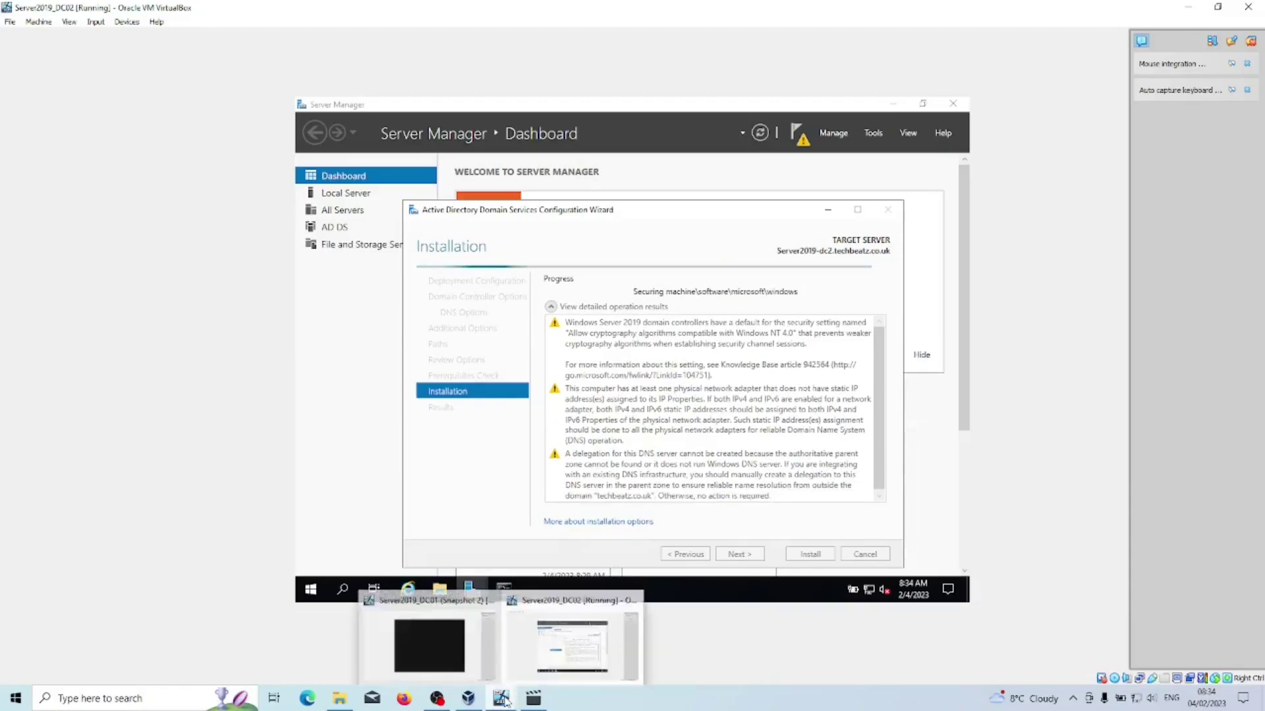
left_click(430, 644)
left_click(126, 22)
mouse_move(95, 22)
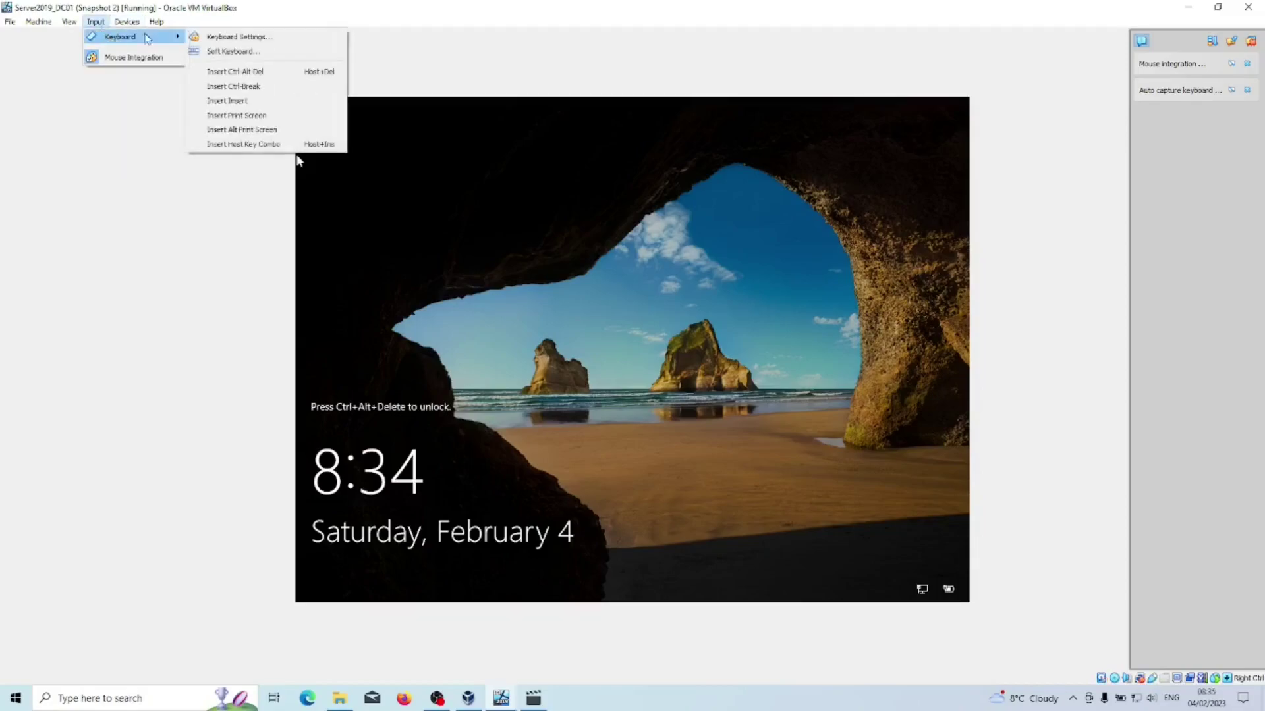
left_click(234, 71)
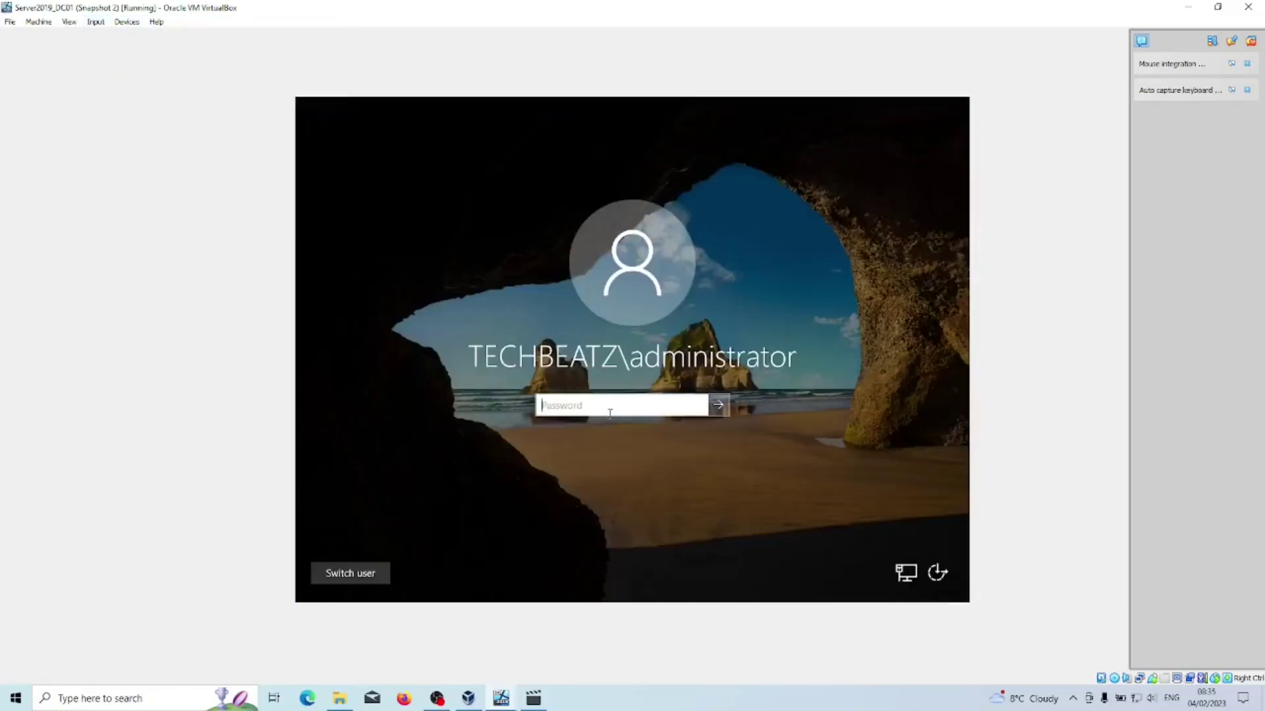
type("•••••••")
key("Return")
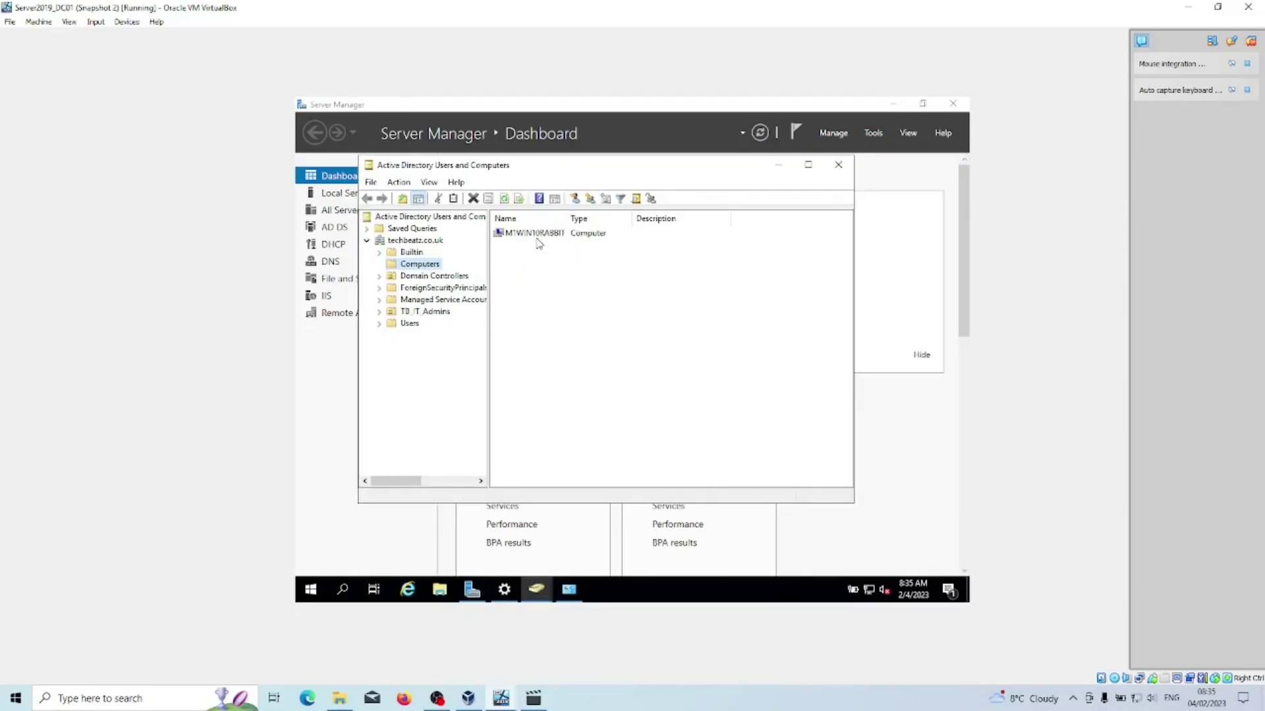
Show both SERVER2019 domain controllers in ADUC's Domain Controllers container, then return to DC02.
left_click(425, 276)
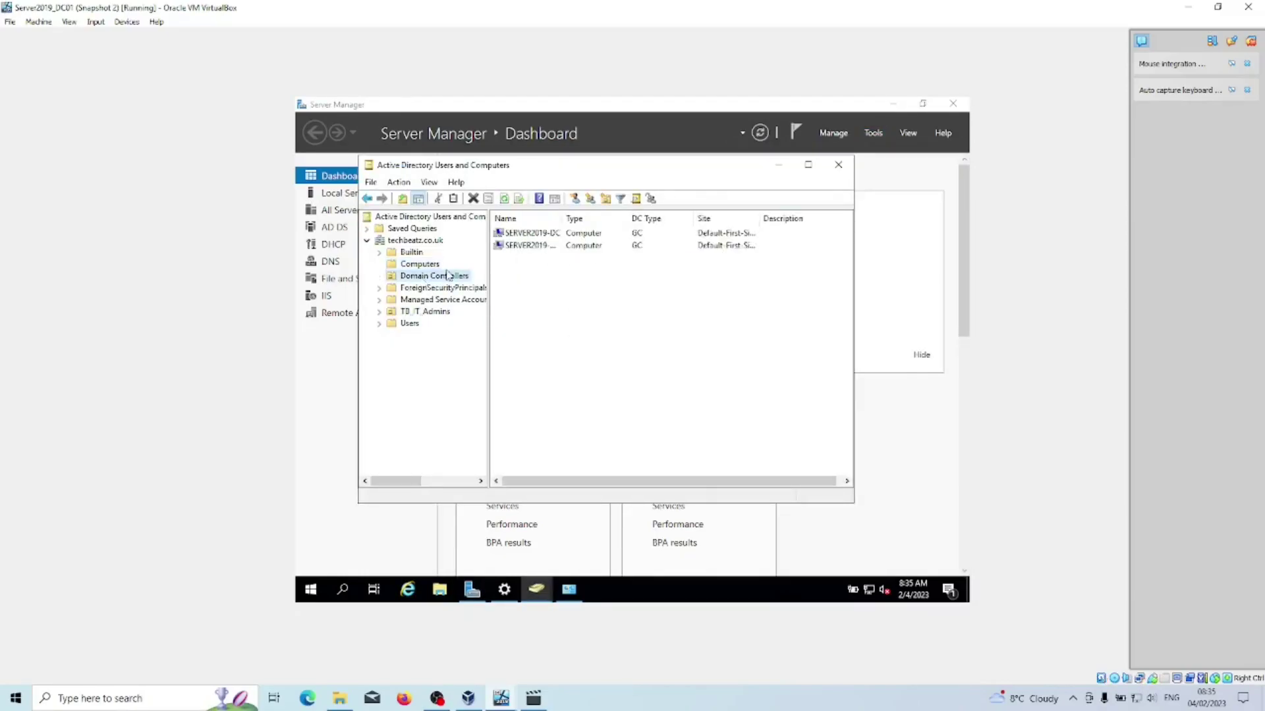
double_click(561, 225)
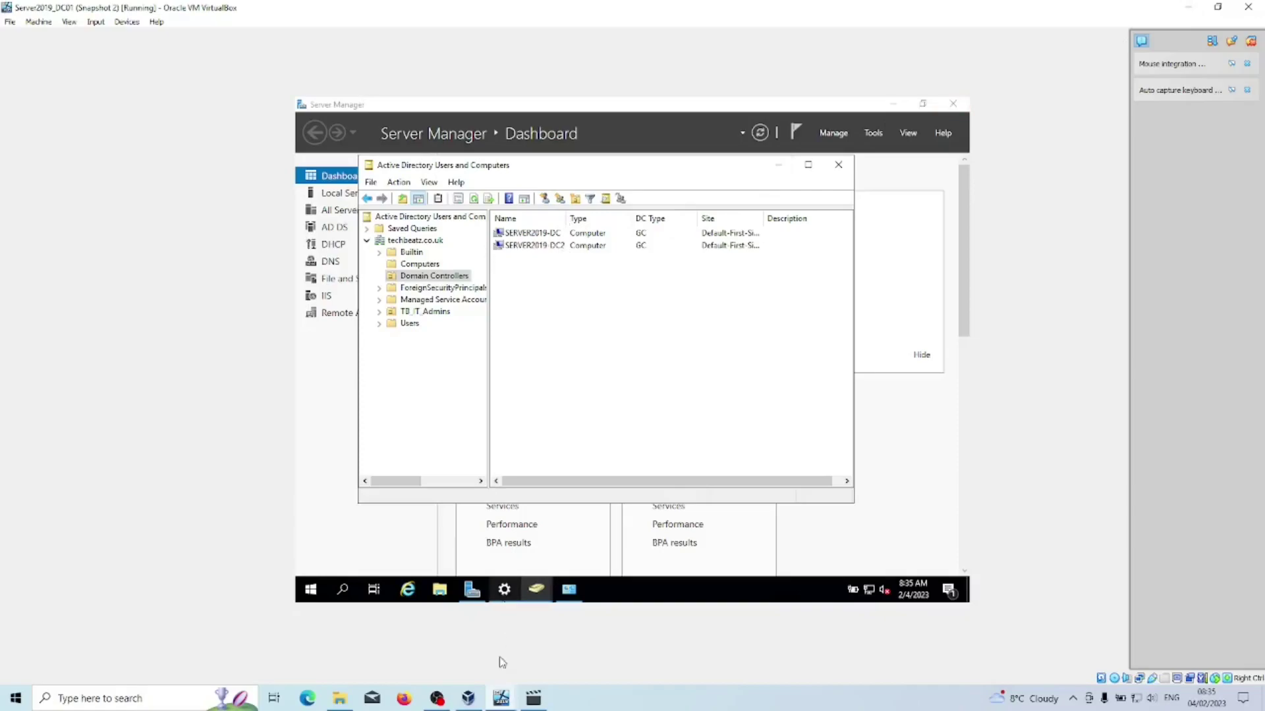
mouse_move(504, 703)
left_click(533, 650)
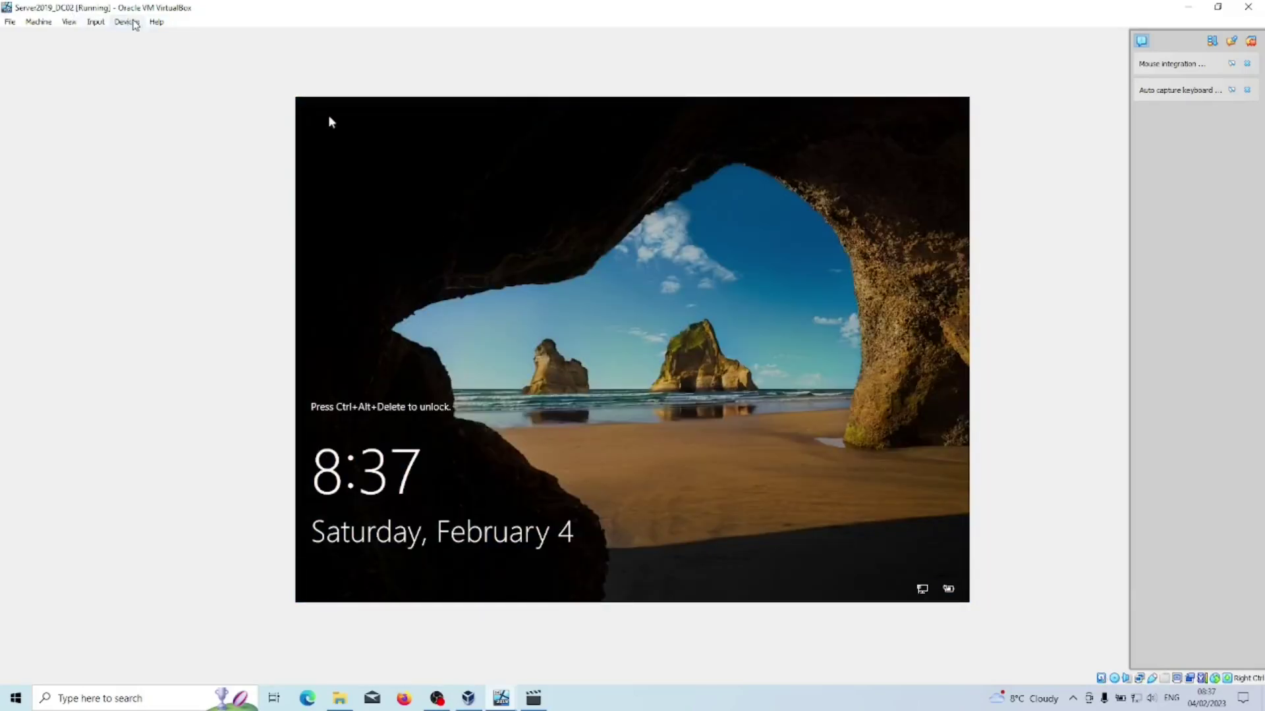
Send Ctrl+Alt+Del to DC02 through the Input > Keyboard menu.
left_click(96, 23)
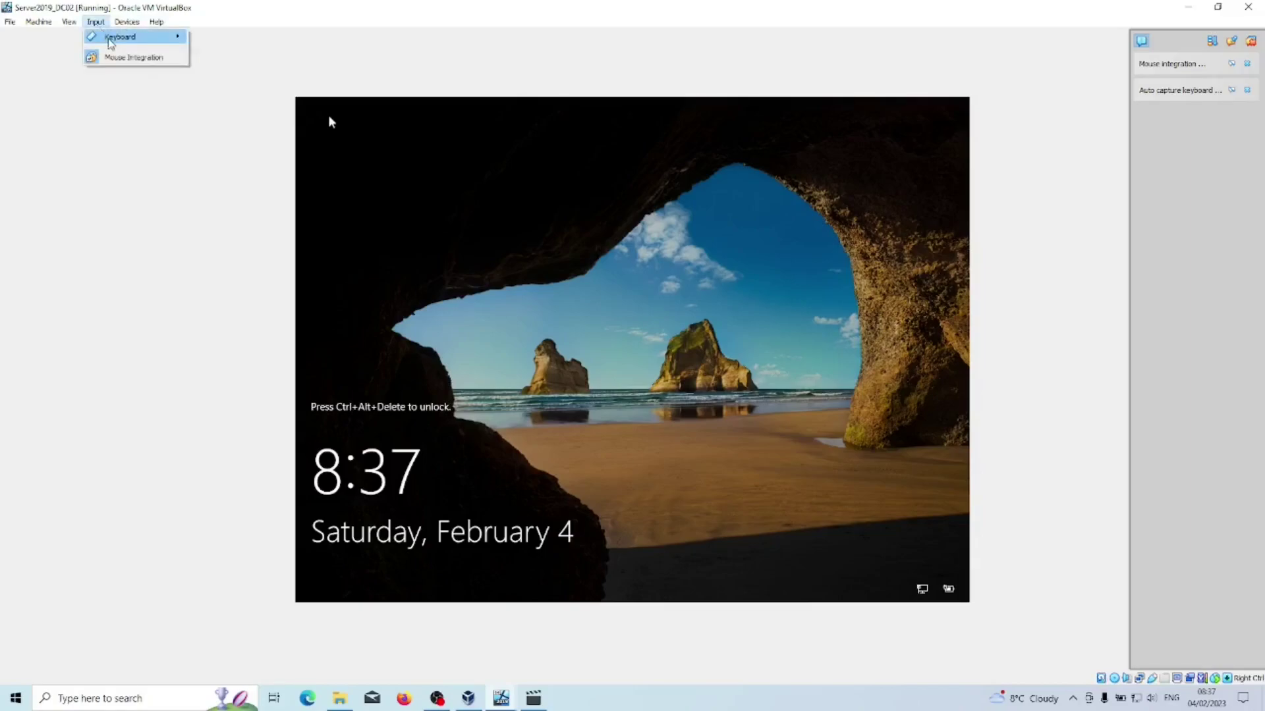
mouse_move(132, 37)
left_click(252, 73)
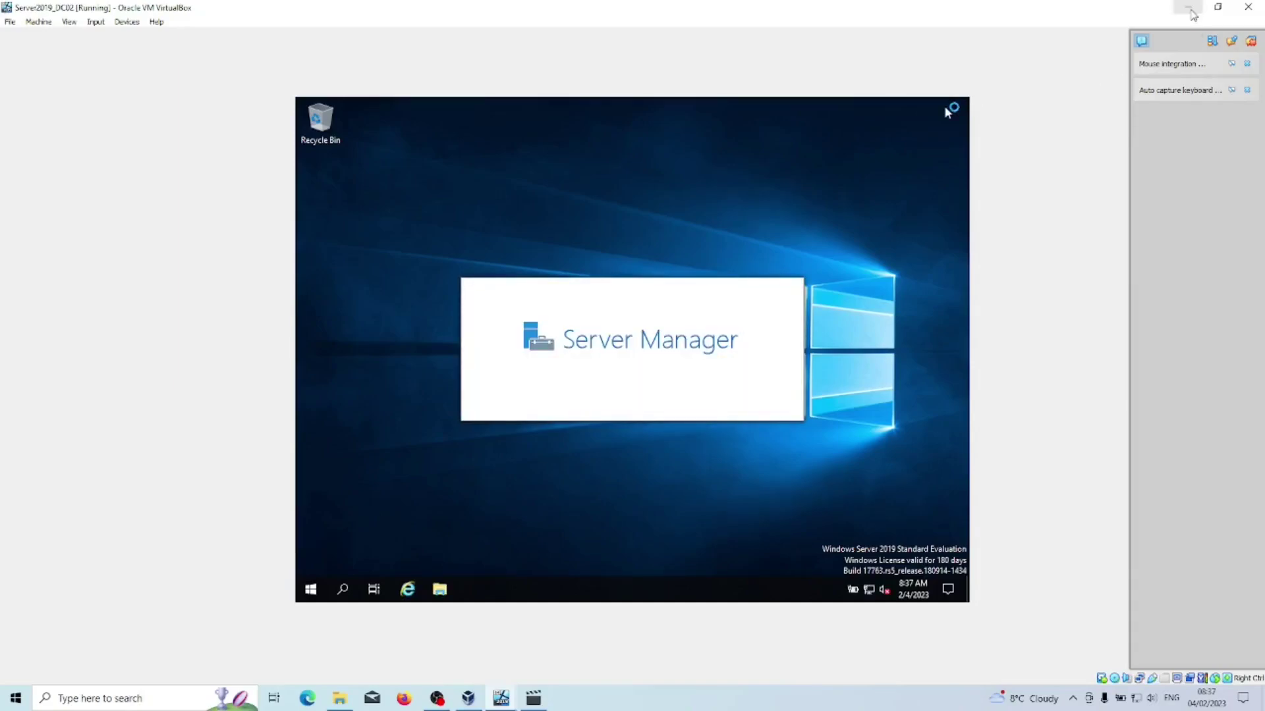
On DC01, view the domain's computer accounts and close Active Directory Users and Computers.
mouse_move(502, 703)
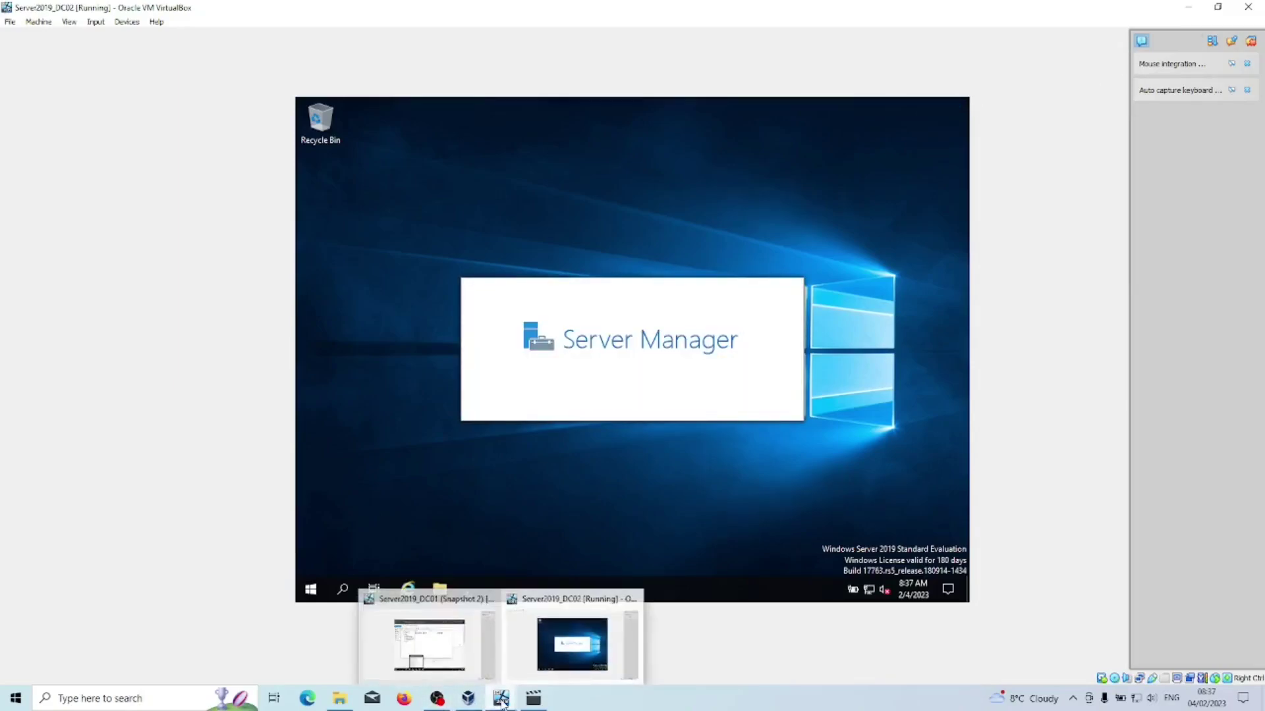
left_click(428, 643)
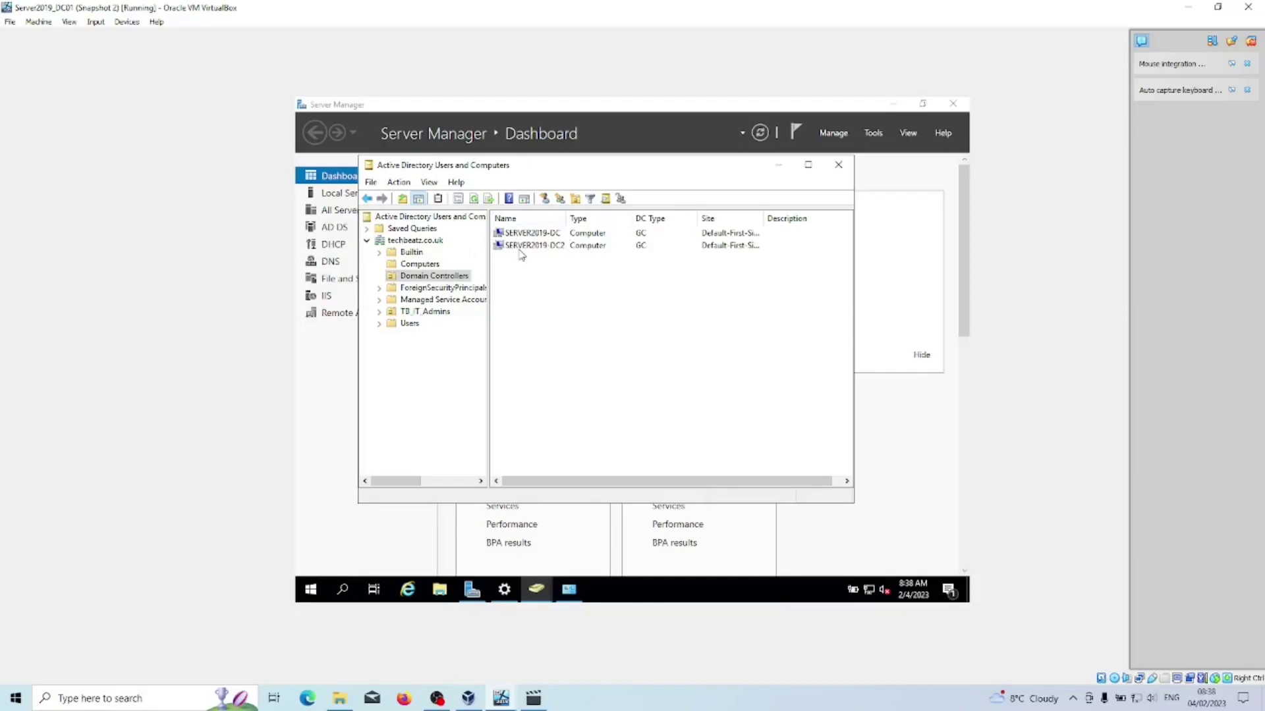
left_click(421, 264)
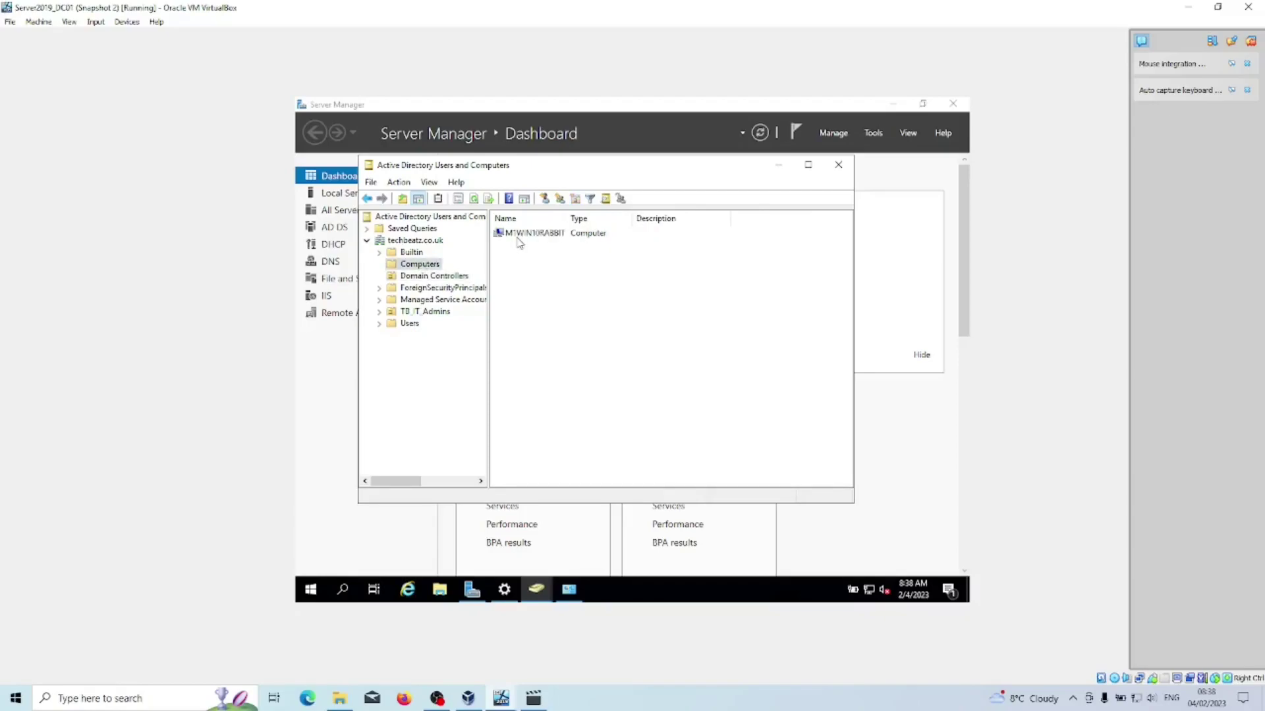
left_click(839, 165)
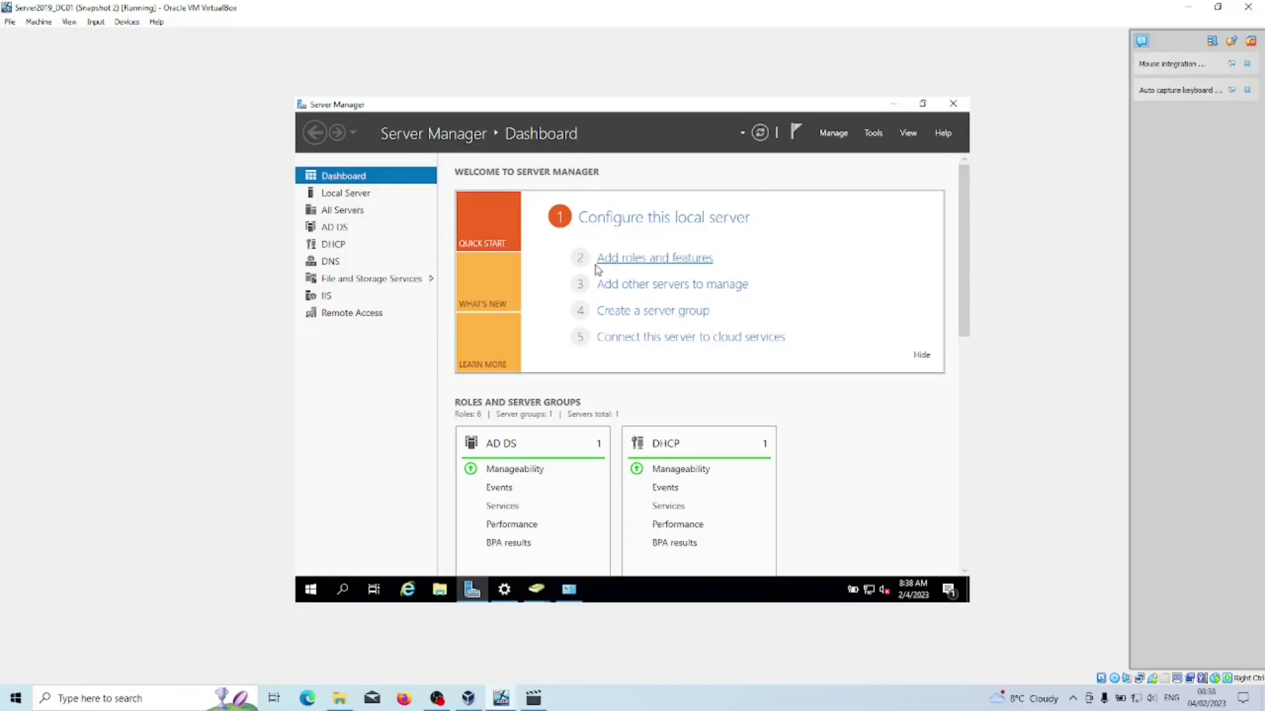
Back on DC02, dismiss the Windows Admin Center notice and minimize Server Manager.
mouse_move(500, 705)
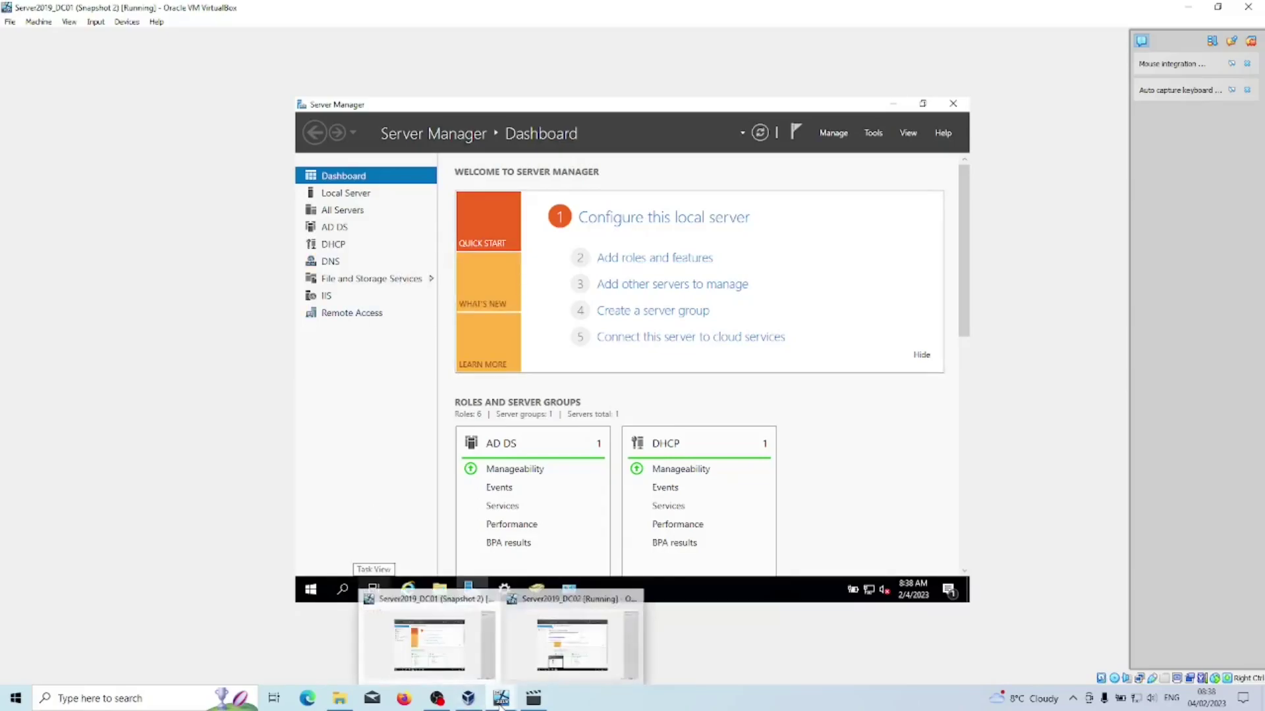
left_click(556, 642)
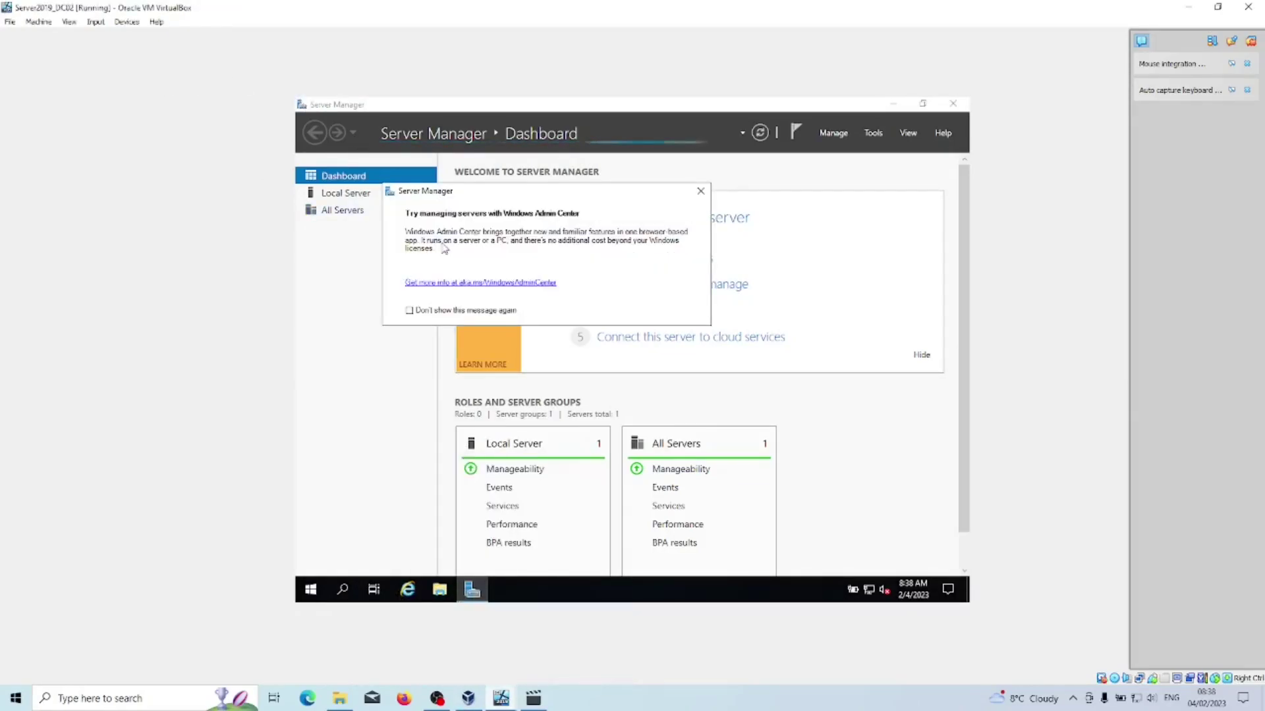
left_click(700, 191)
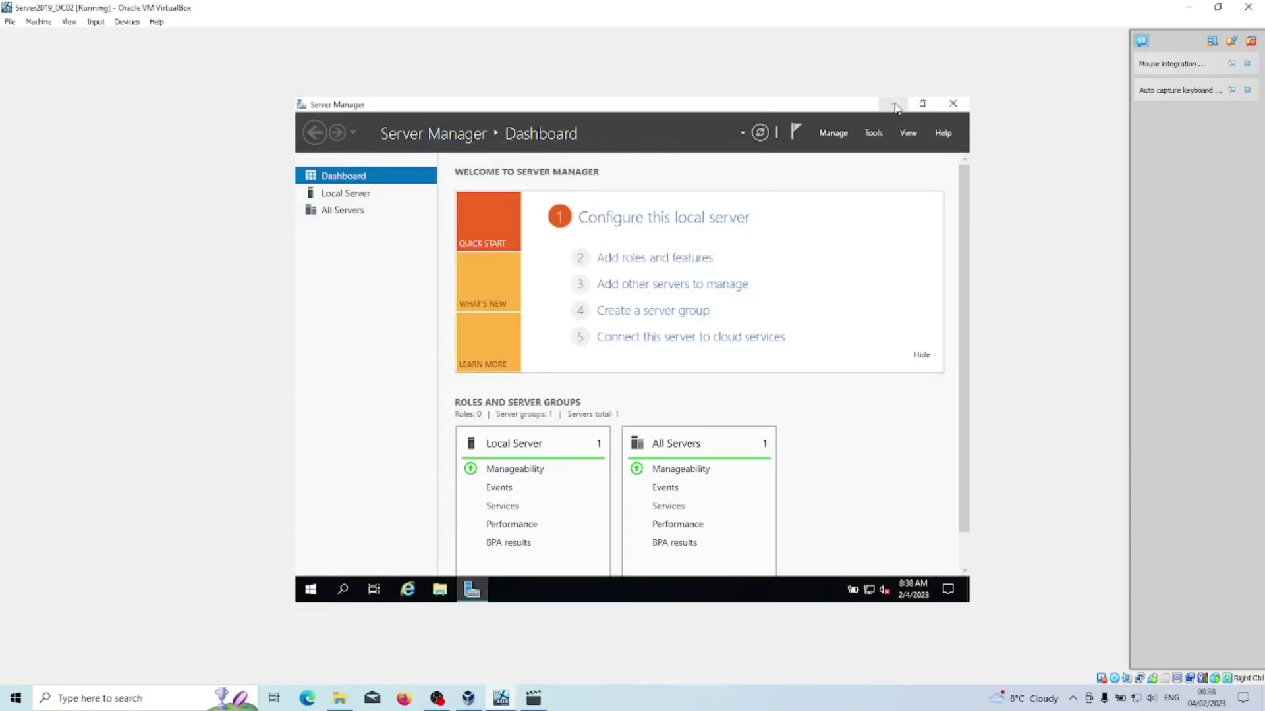
left_click(894, 104)
Run repadmin /replsummary server2019-dc2 in an admin PowerShell, confirming 0/5 failures, then minimize it.
left_click(311, 590)
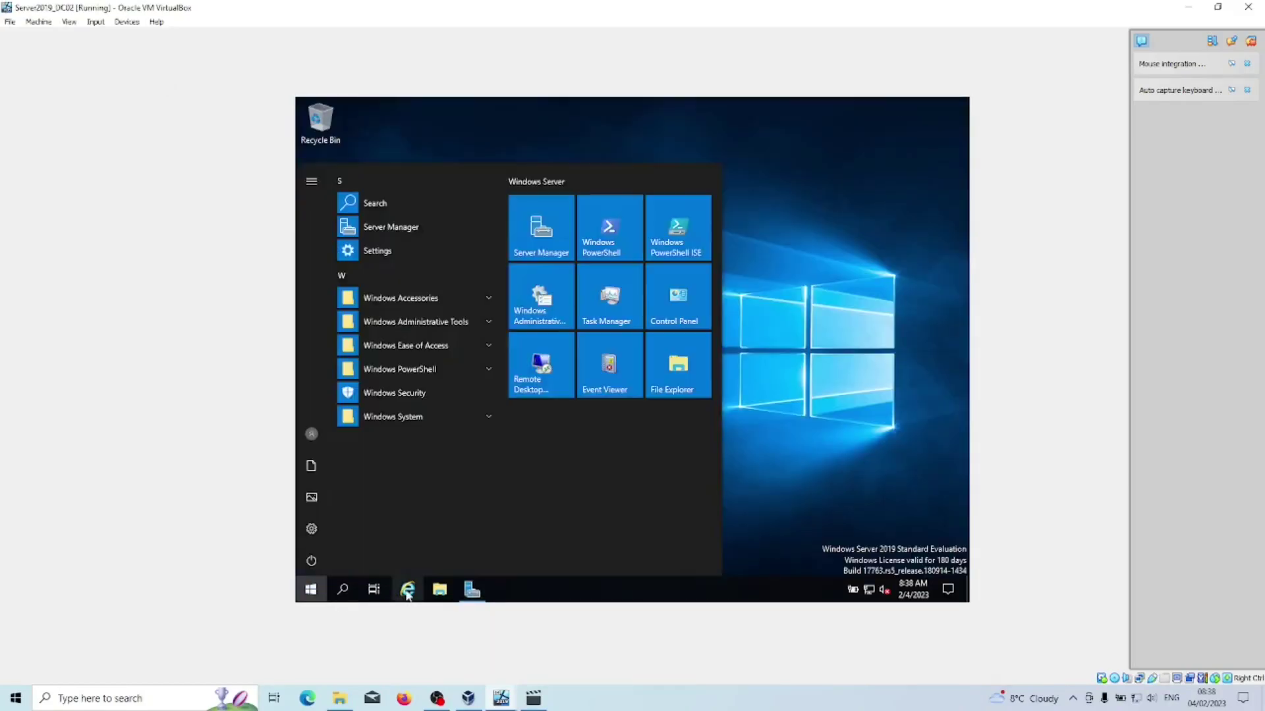
type("powe")
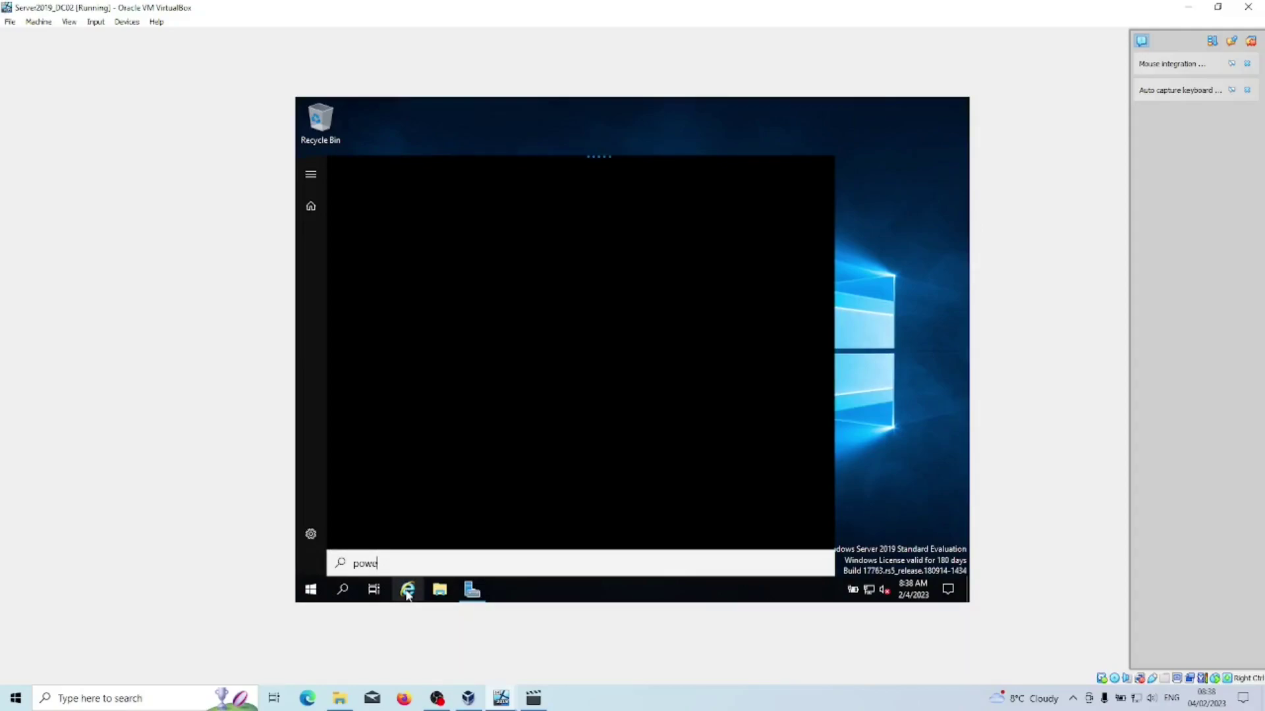
key("Return")
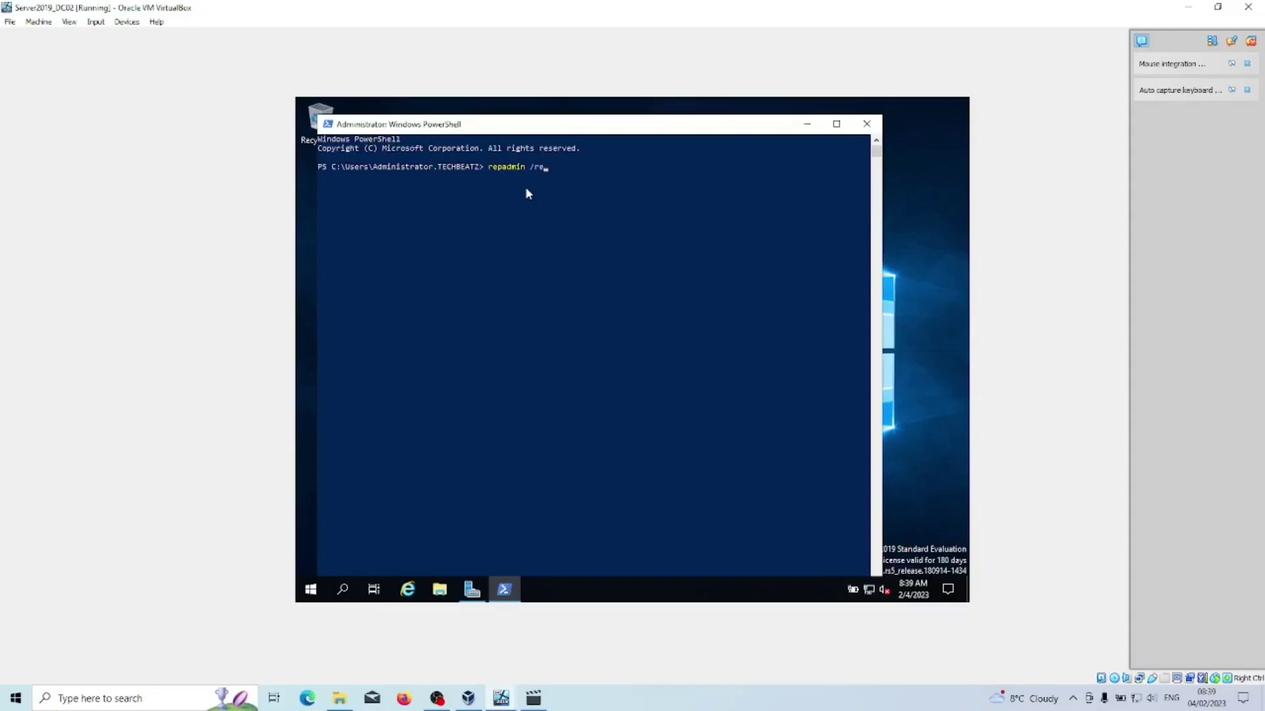
type("lsummary server2019-dc2")
key("Return")
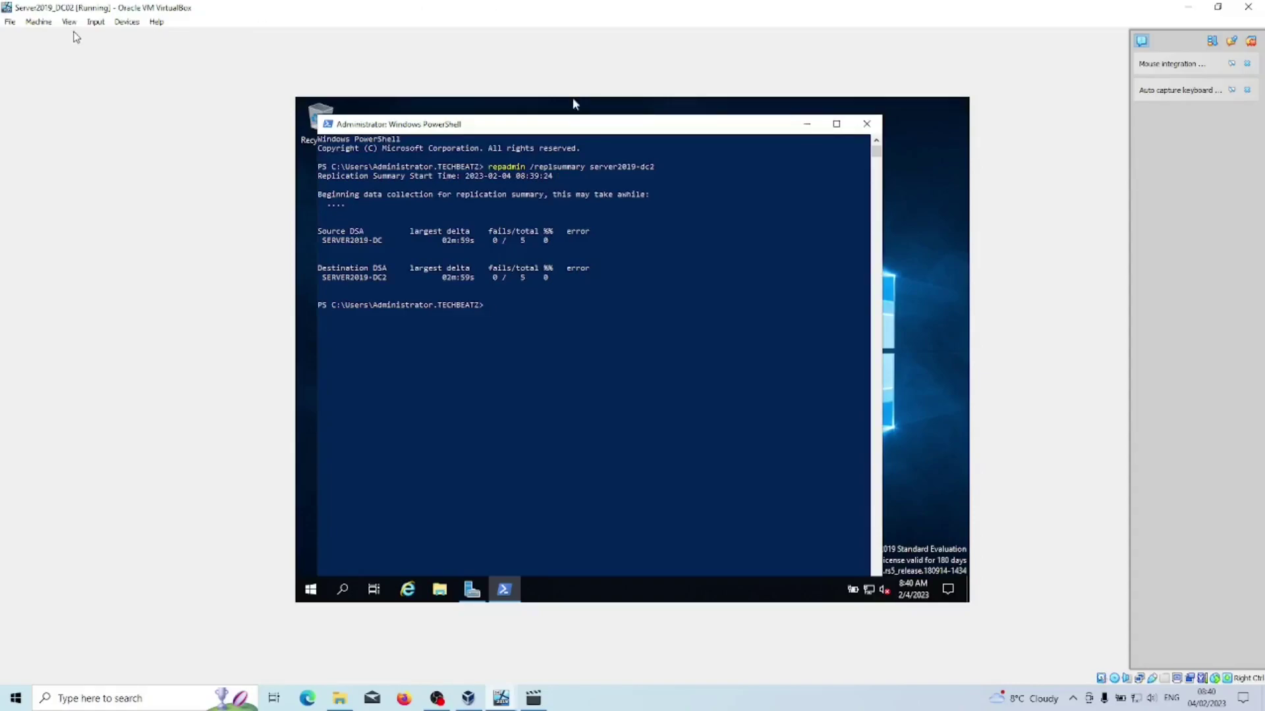
left_click(809, 125)
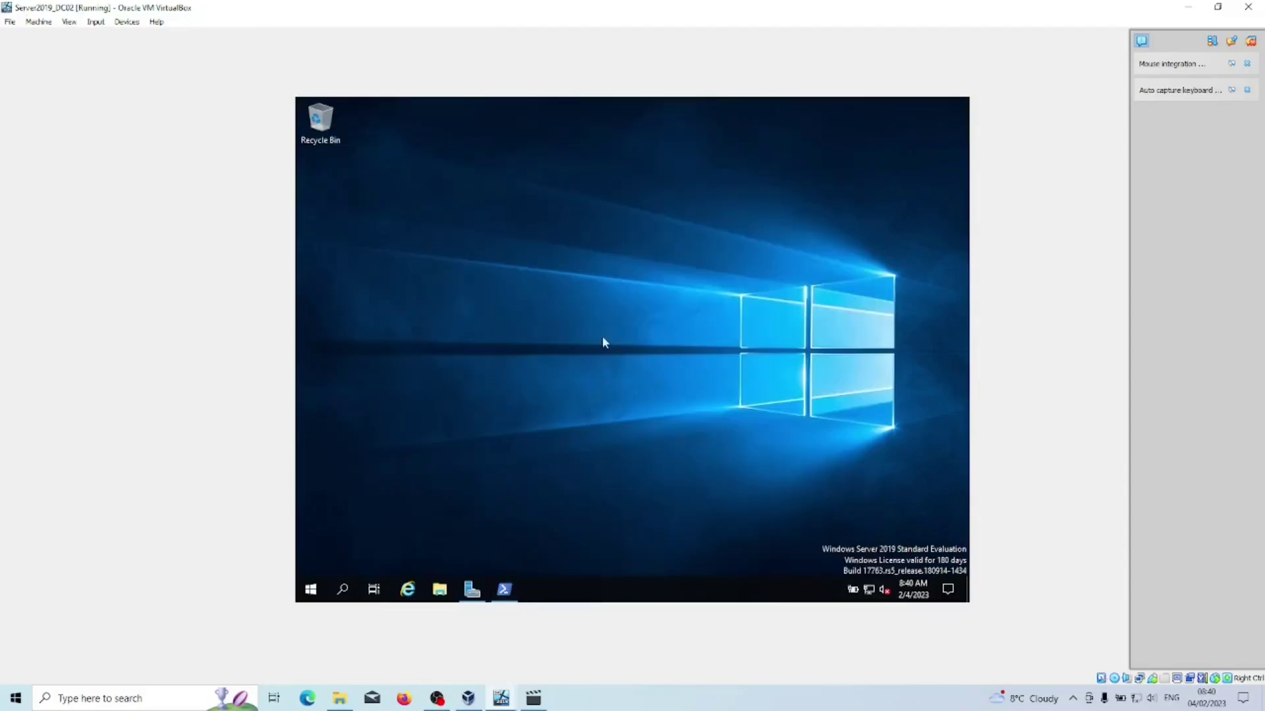
On DC01, open Network & Internet settings from the tray network icon.
mouse_move(501, 698)
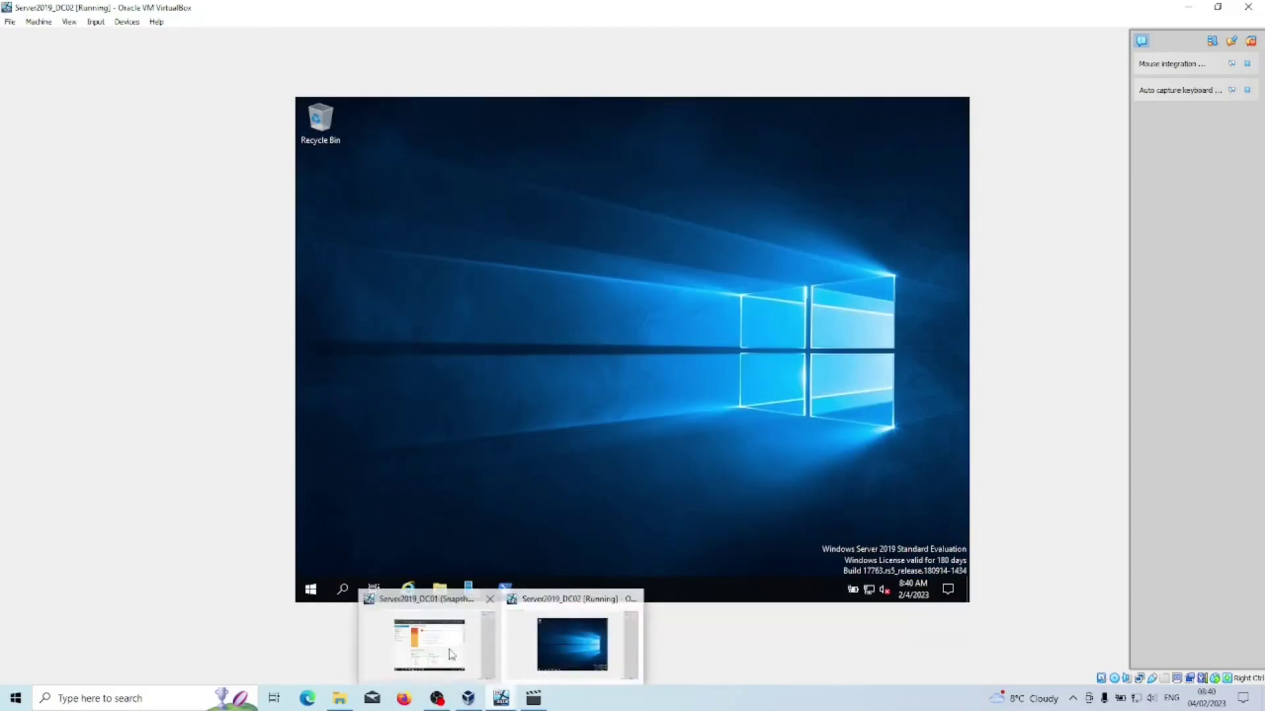
left_click(446, 650)
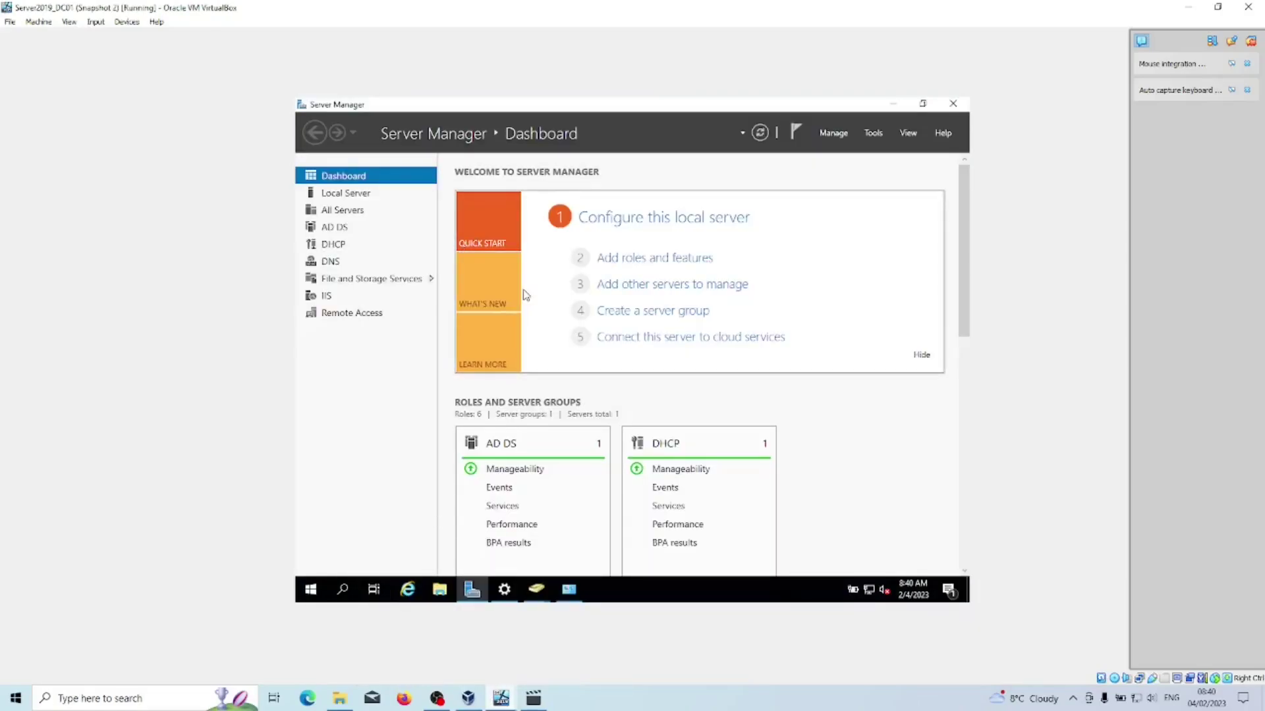
right_click(869, 589)
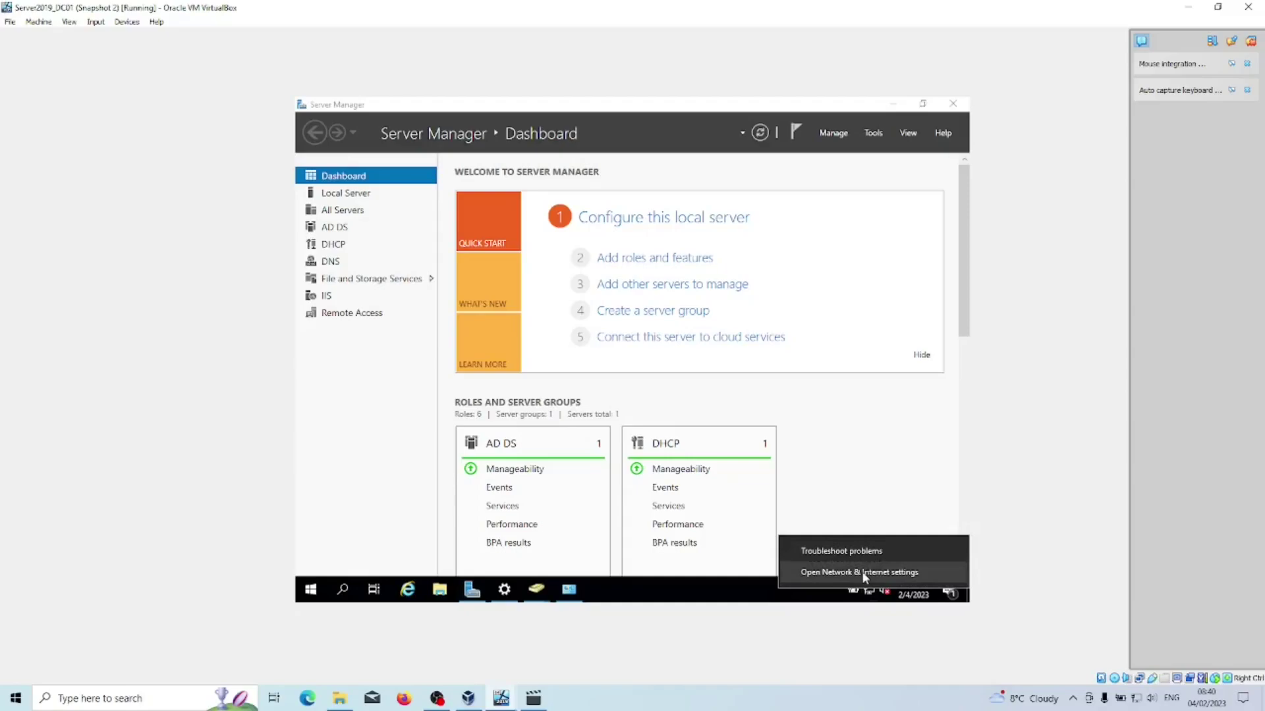
left_click(863, 573)
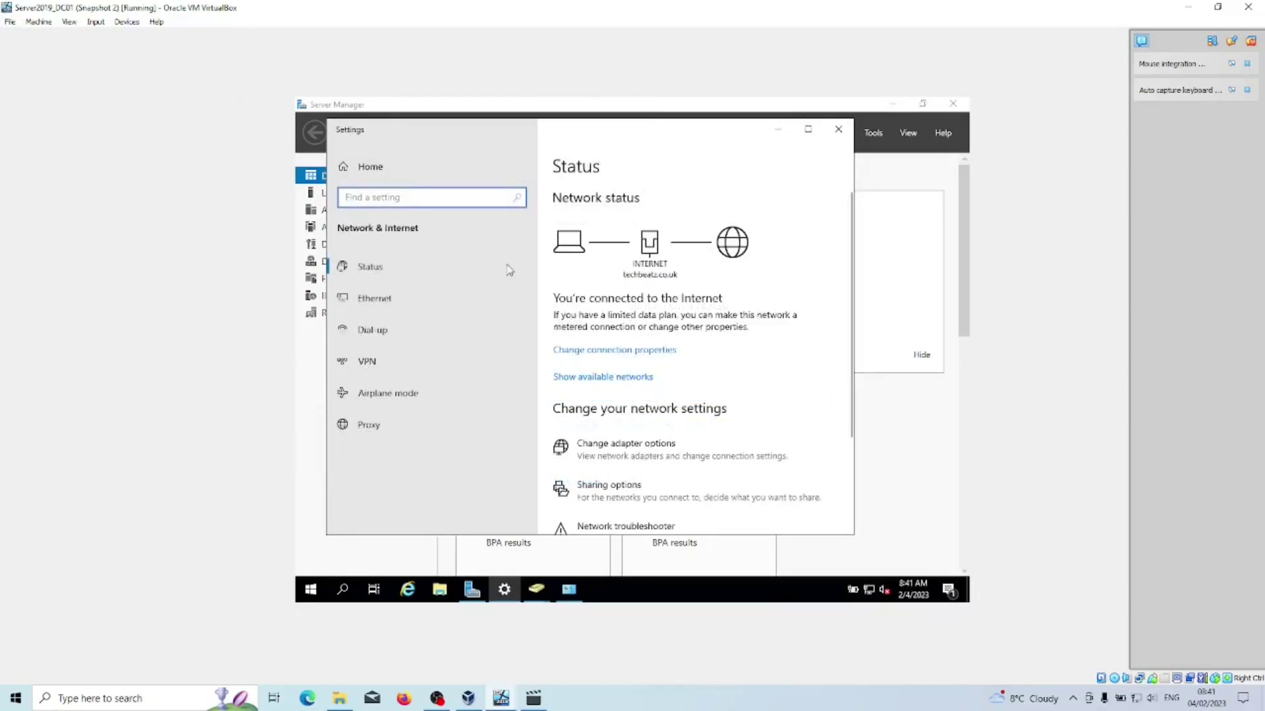
scroll(700, 354, "down", 2)
left_click(700, 359)
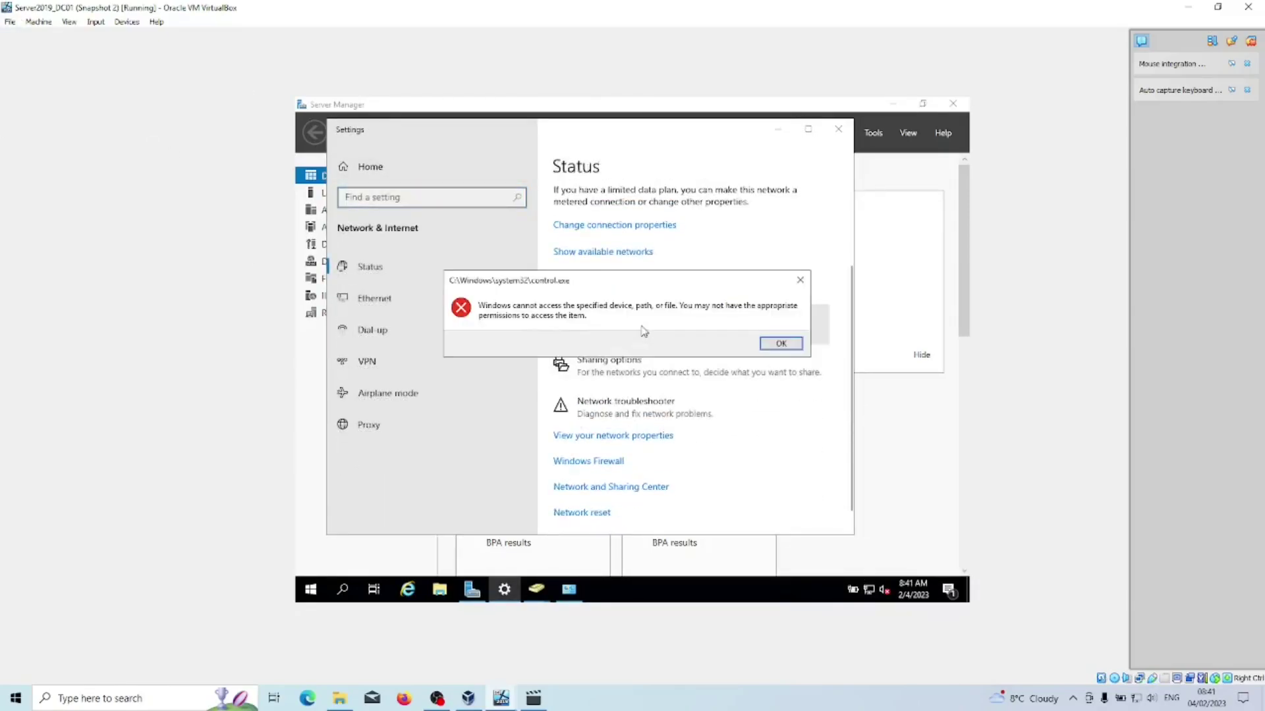
Dismiss the access error and navigate the Status page to the Network and Sharing Center.
left_click(777, 344)
scroll(622, 401, "down", 1)
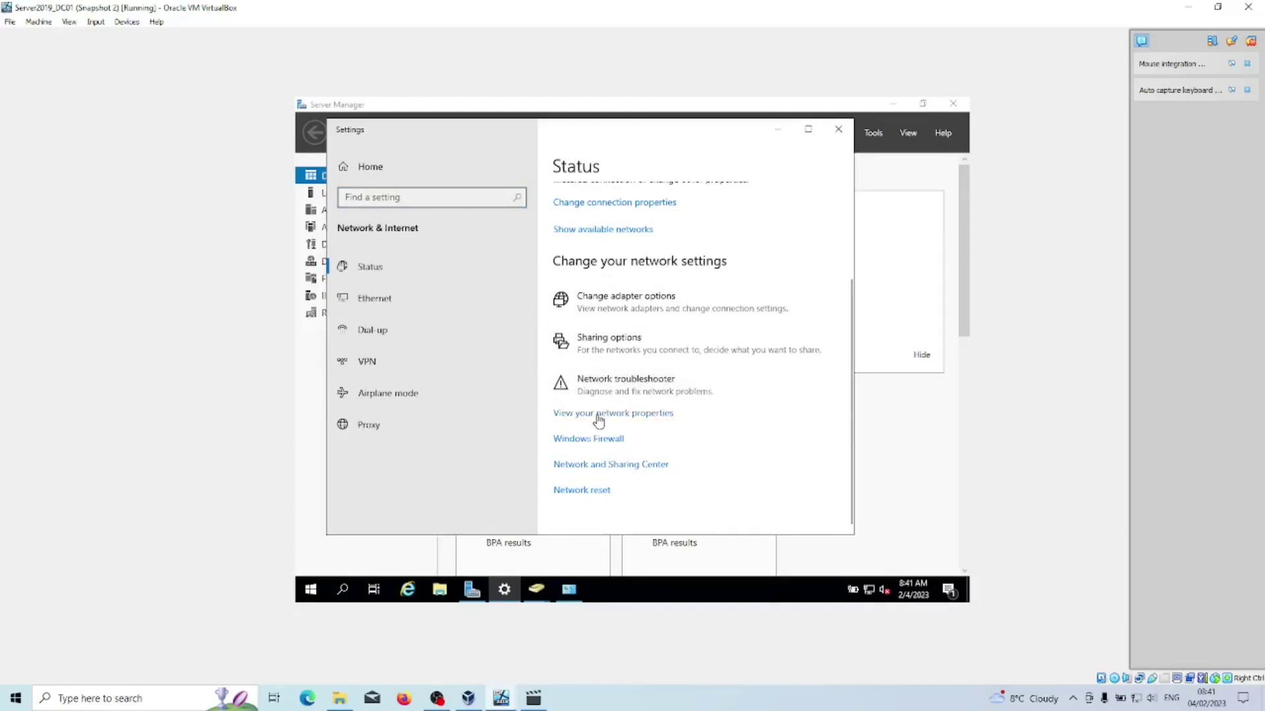
left_click(598, 416)
scroll(584, 370, "down", 5)
key("alt+Left")
left_click(607, 378)
left_click(622, 392)
scroll(650, 415, "down", 3)
left_click(650, 415)
key("alt+Left")
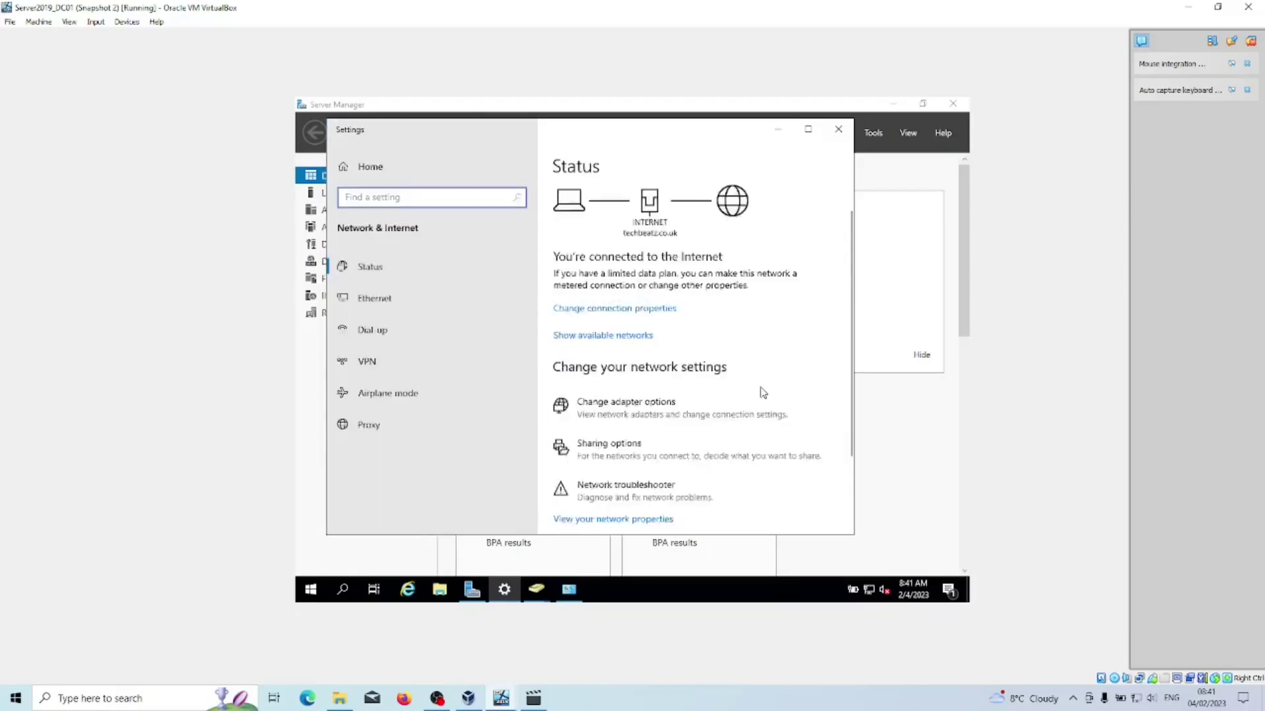
scroll(763, 393, "down", 3)
left_click(631, 468)
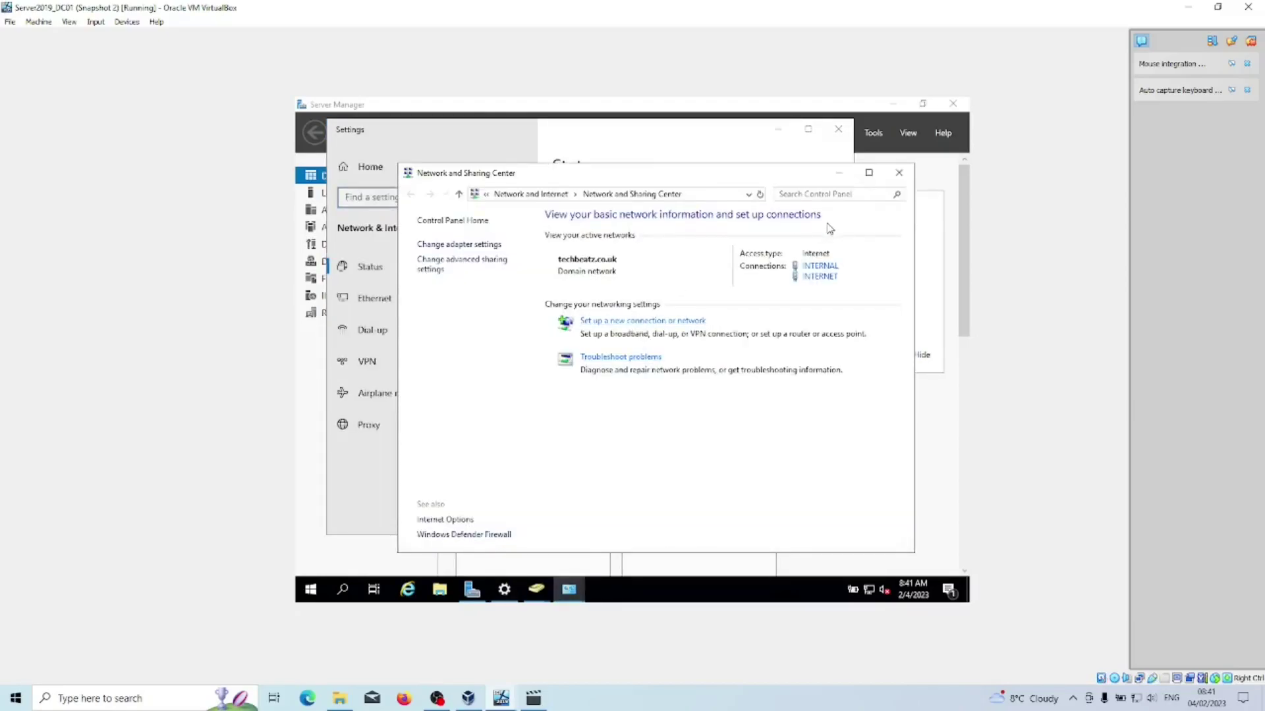
Set the INTERNAL adapter's IPv4 DNS to preferred 172.16.0.2 and alternate 127.0.0.1.
left_click(820, 267)
left_click(554, 453)
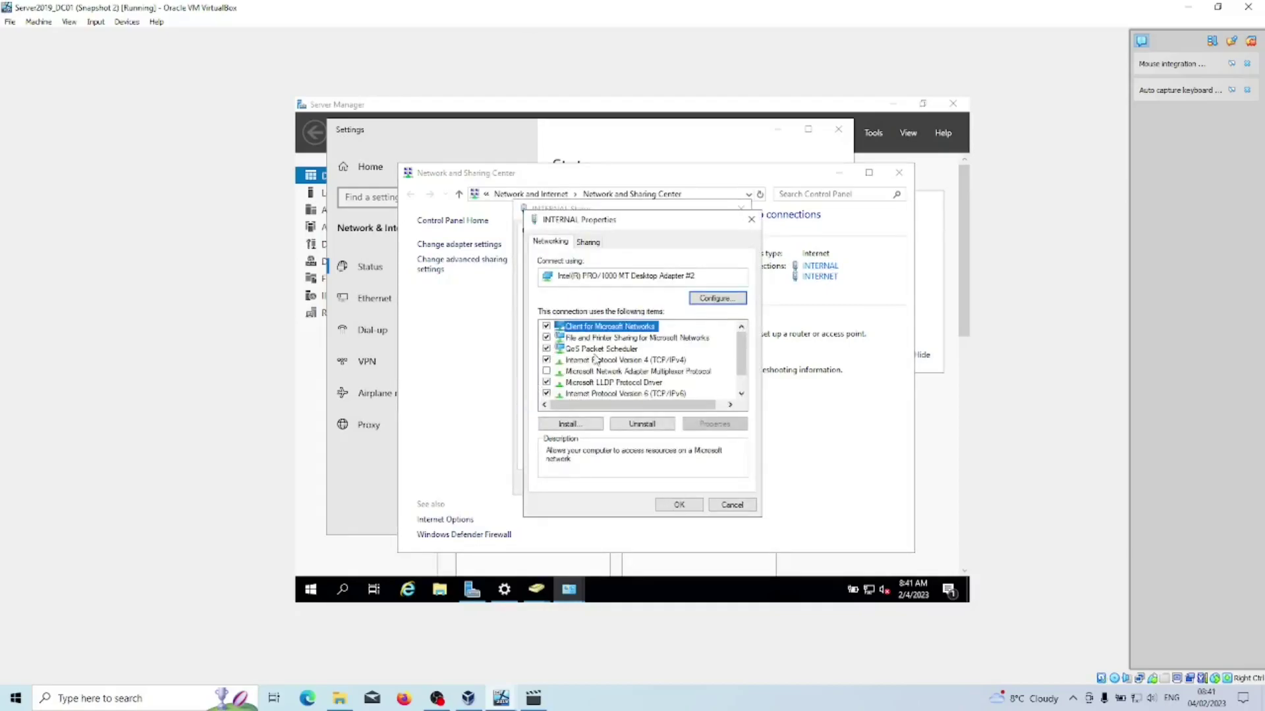
double_click(637, 361)
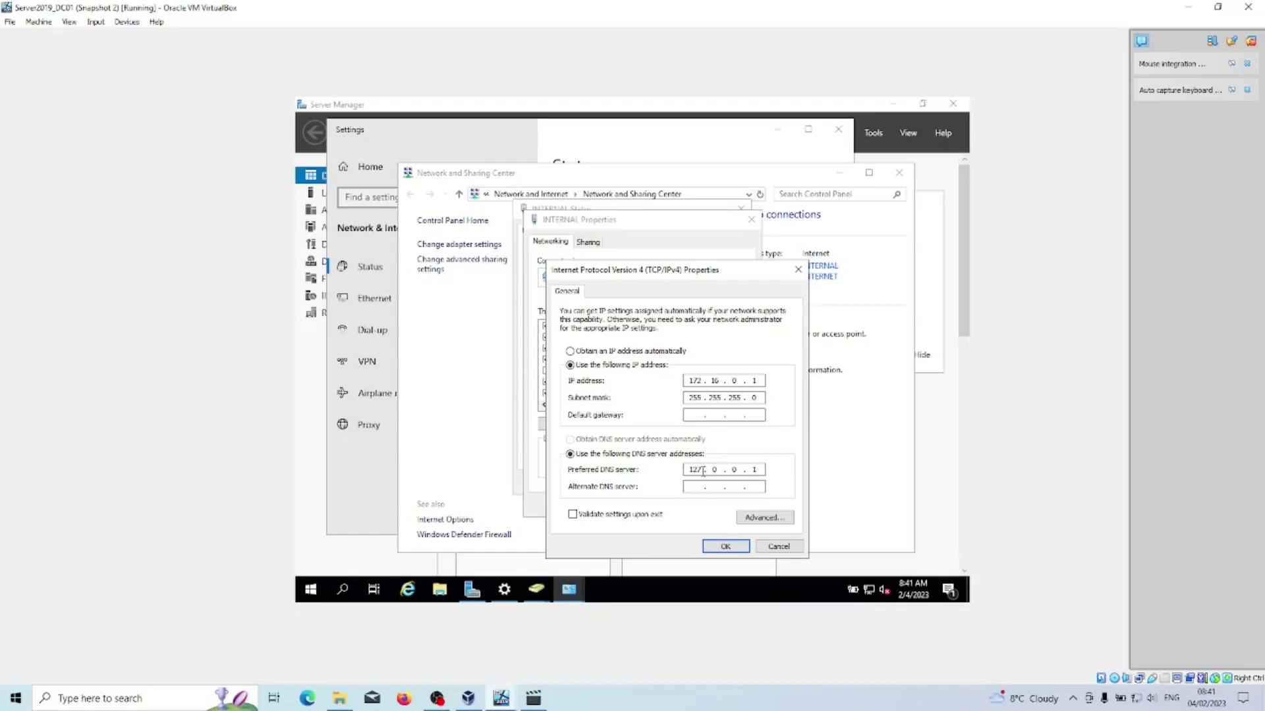
double_click(694, 470)
left_click(697, 487)
type("127 . 0 . 0 . 1")
double_click(695, 467)
type("172 . 16 . 0 . 2")
left_click(725, 546)
Apply the adapter properties and close the status, sharing center and settings windows.
left_click(681, 505)
left_click(728, 484)
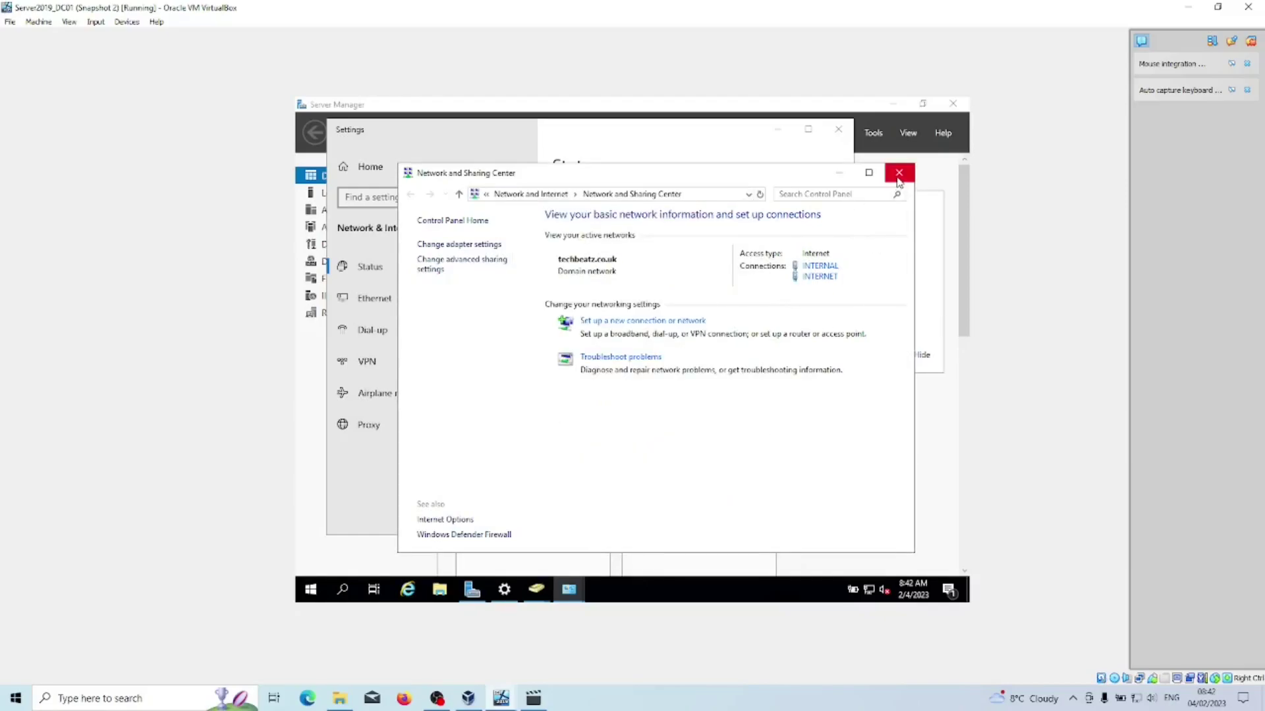
left_click(898, 172)
left_click(838, 129)
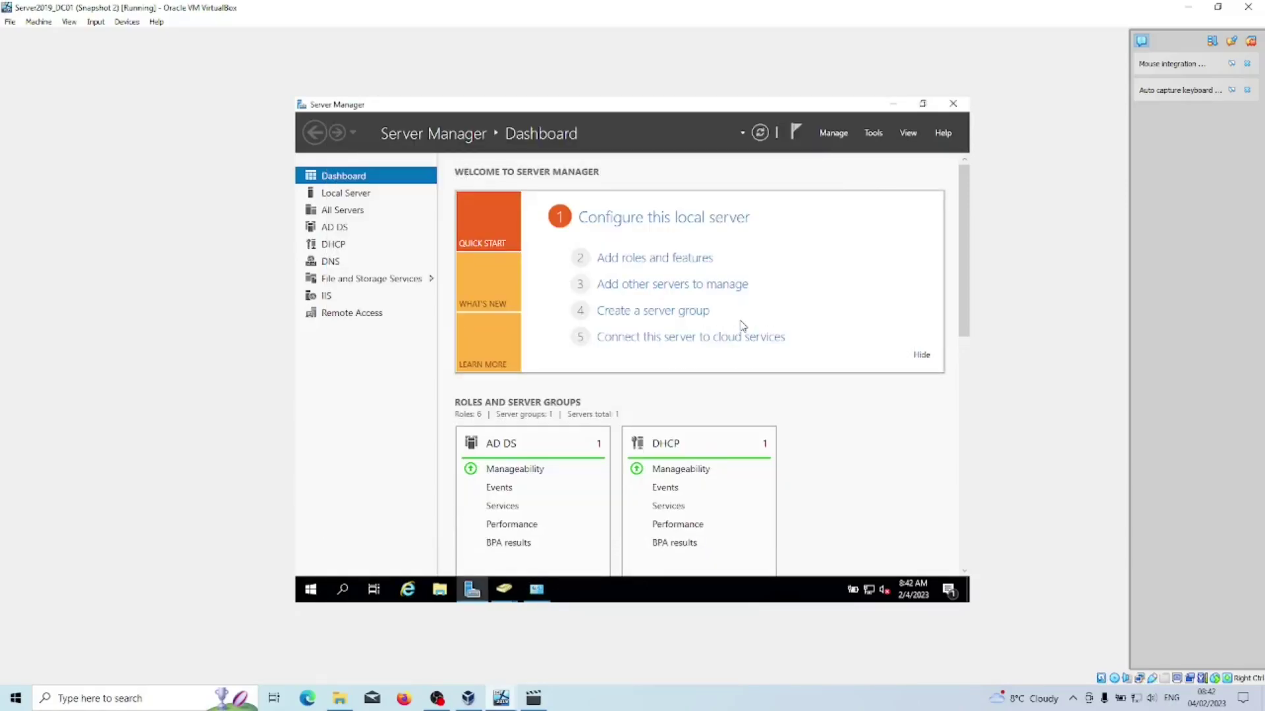